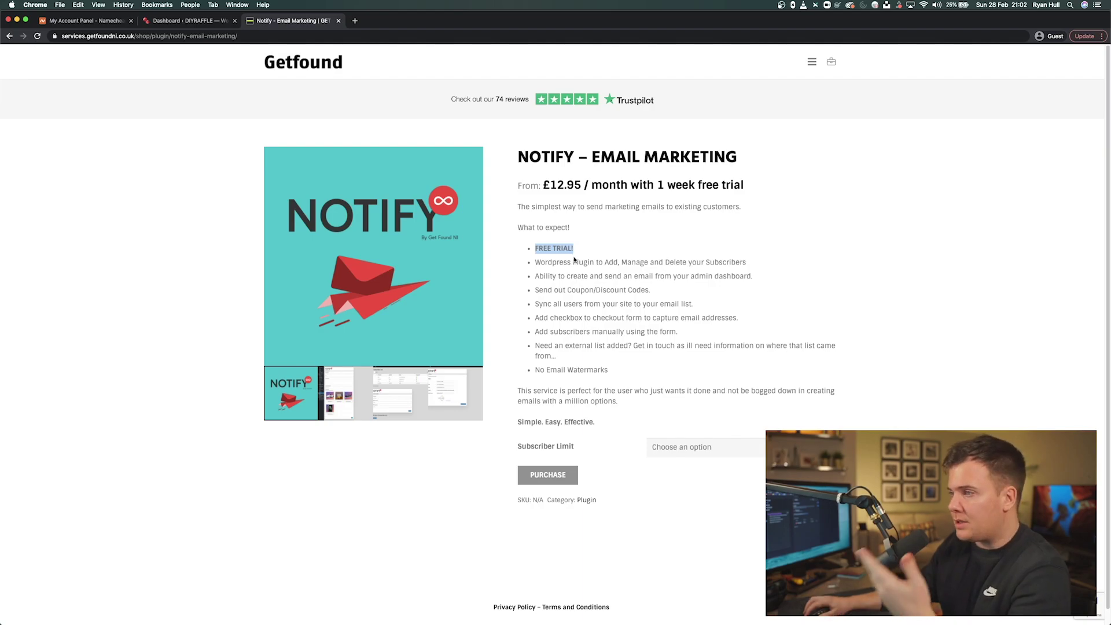
# - Highlight each Notify feature bullet in turn, from WordPress Plugin to the manual subscriber form
pyautogui.moveTo(535, 262); pyautogui.dragTo(702, 259)
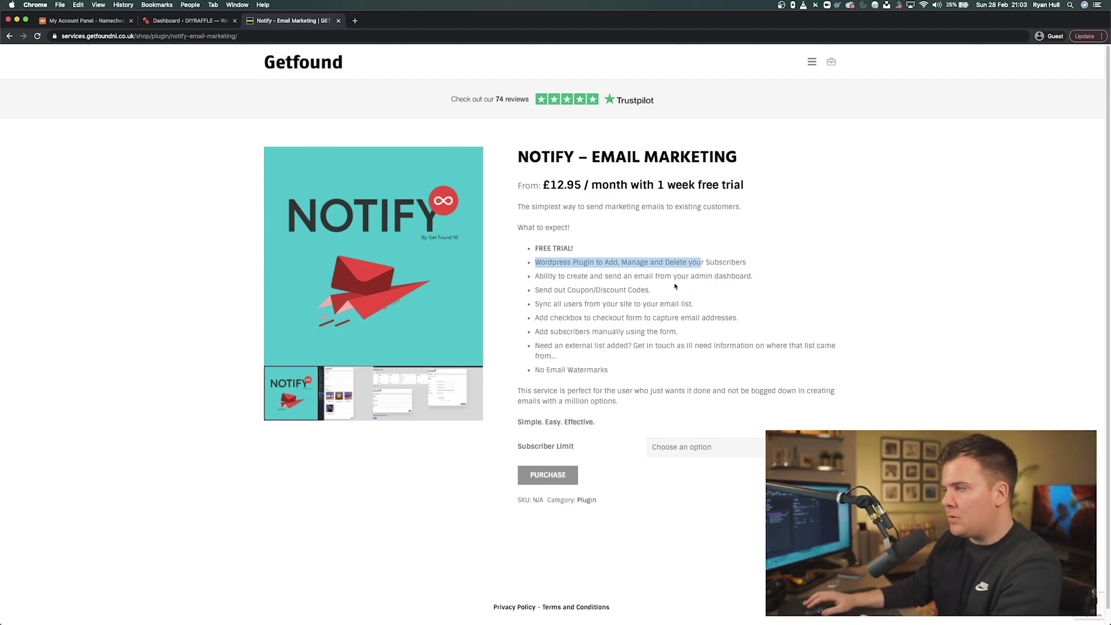
pyautogui.click(567, 288)
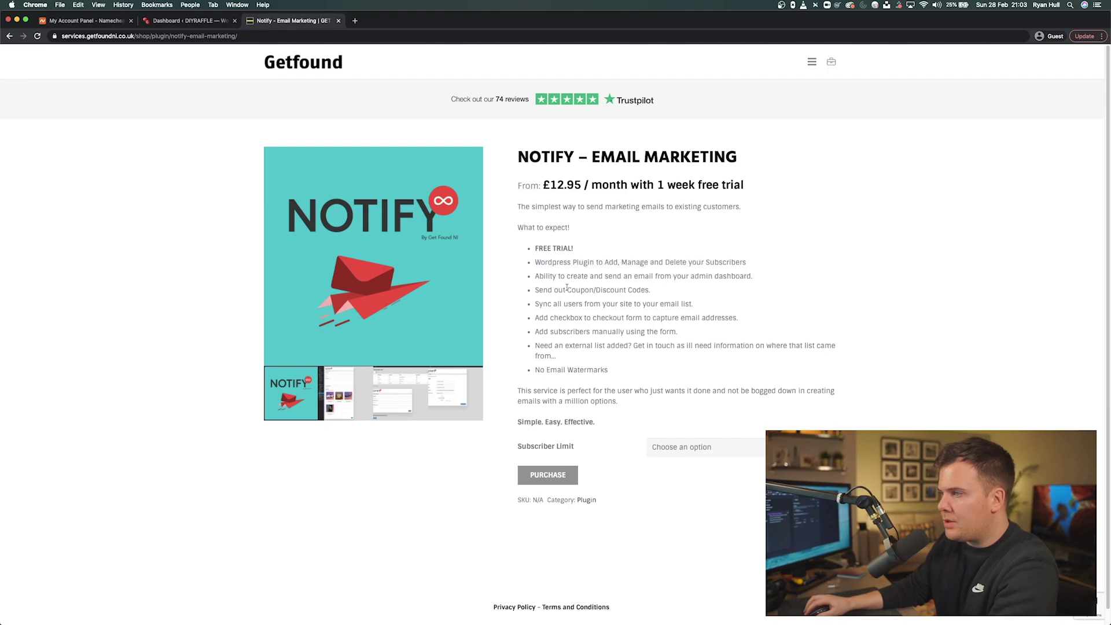
pyautogui.moveTo(539, 277); pyautogui.dragTo(746, 277)
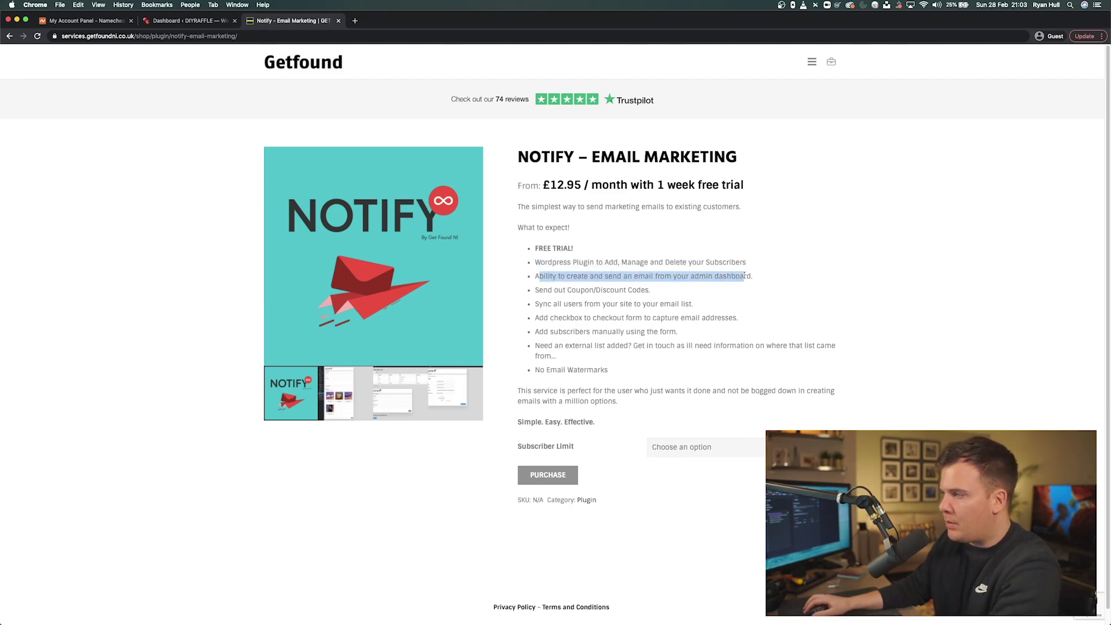
pyautogui.click(634, 296)
pyautogui.moveTo(544, 290); pyautogui.dragTo(641, 291)
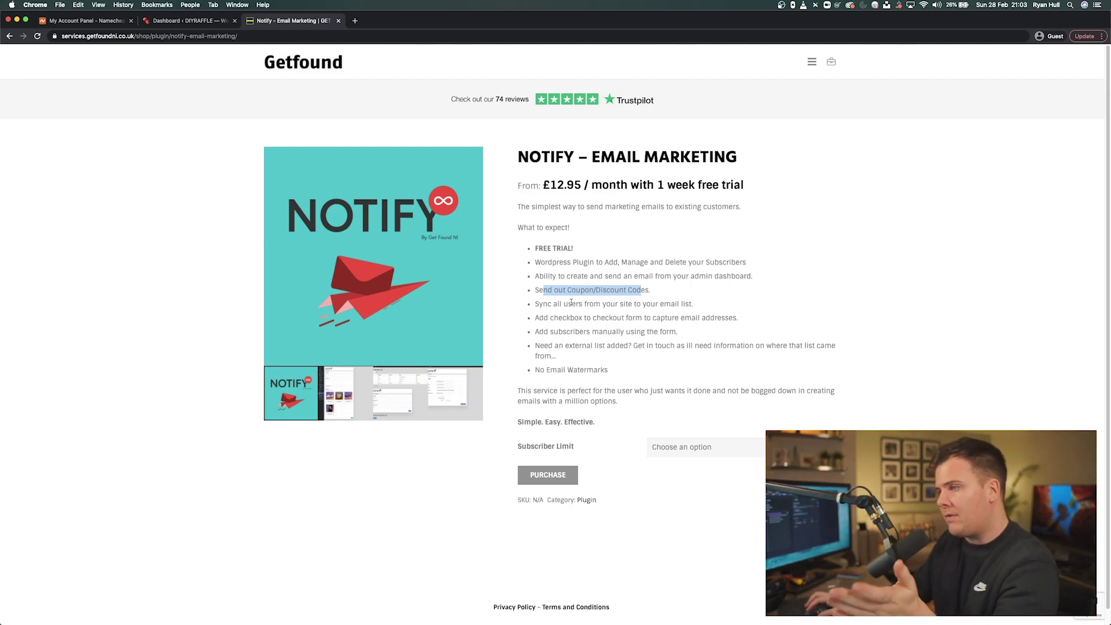
pyautogui.click(562, 316)
pyautogui.moveTo(535, 305); pyautogui.dragTo(693, 305)
pyautogui.click(589, 314)
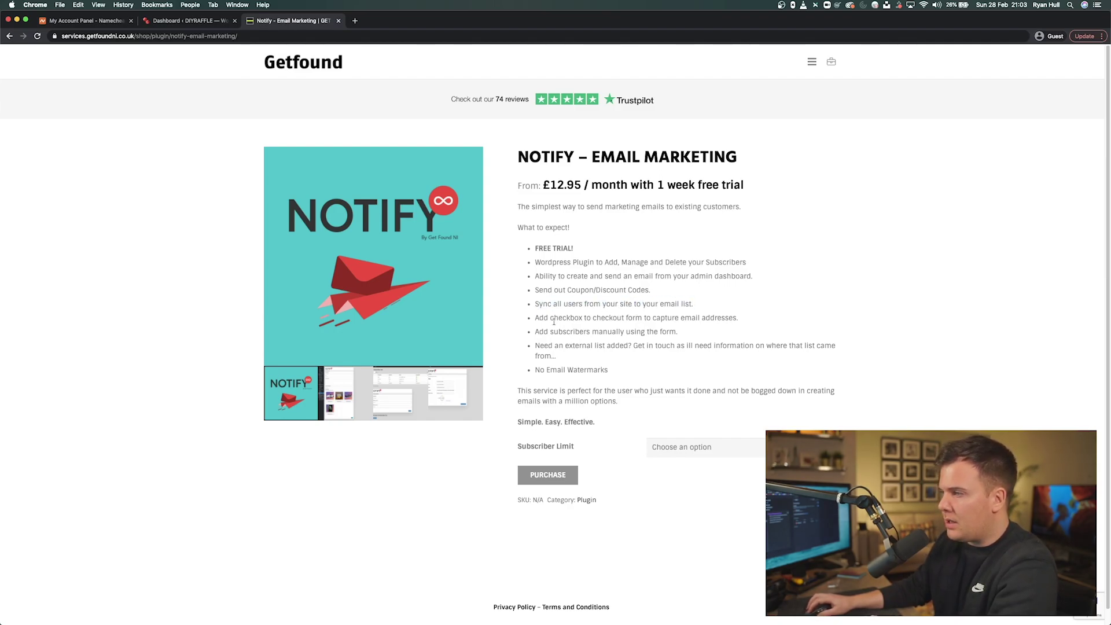
pyautogui.moveTo(540, 319); pyautogui.dragTo(739, 319)
pyautogui.click(654, 330)
pyautogui.moveTo(536, 331); pyautogui.dragTo(678, 331)
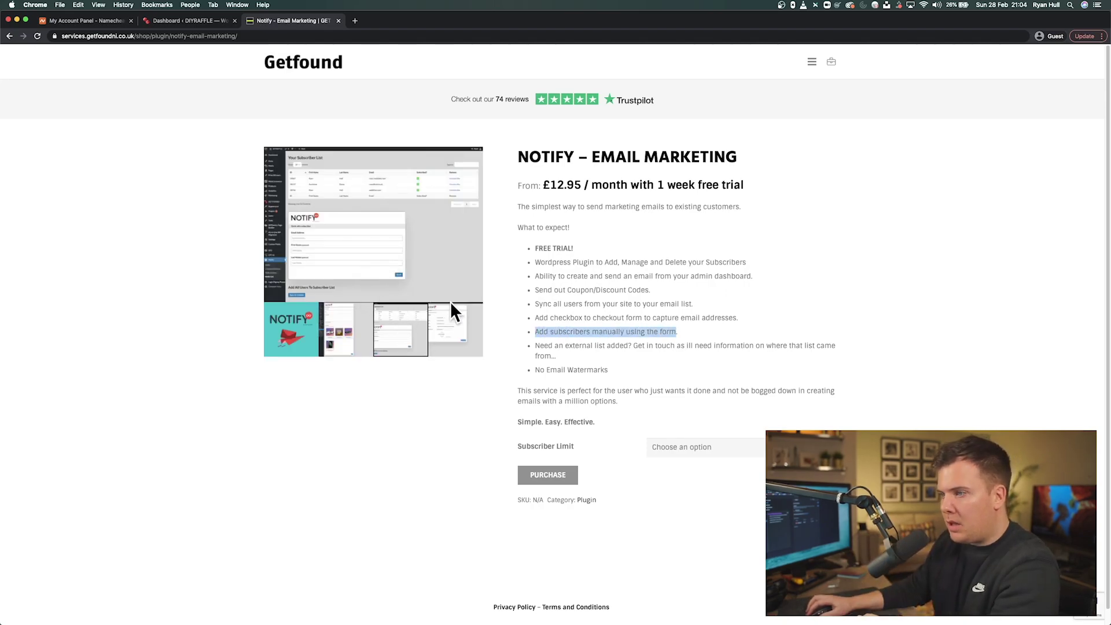
# - Show the subscriber-list screenshot in the gallery and highlight the No Email Watermarks line
pyautogui.click(451, 314)
pyautogui.click(407, 326)
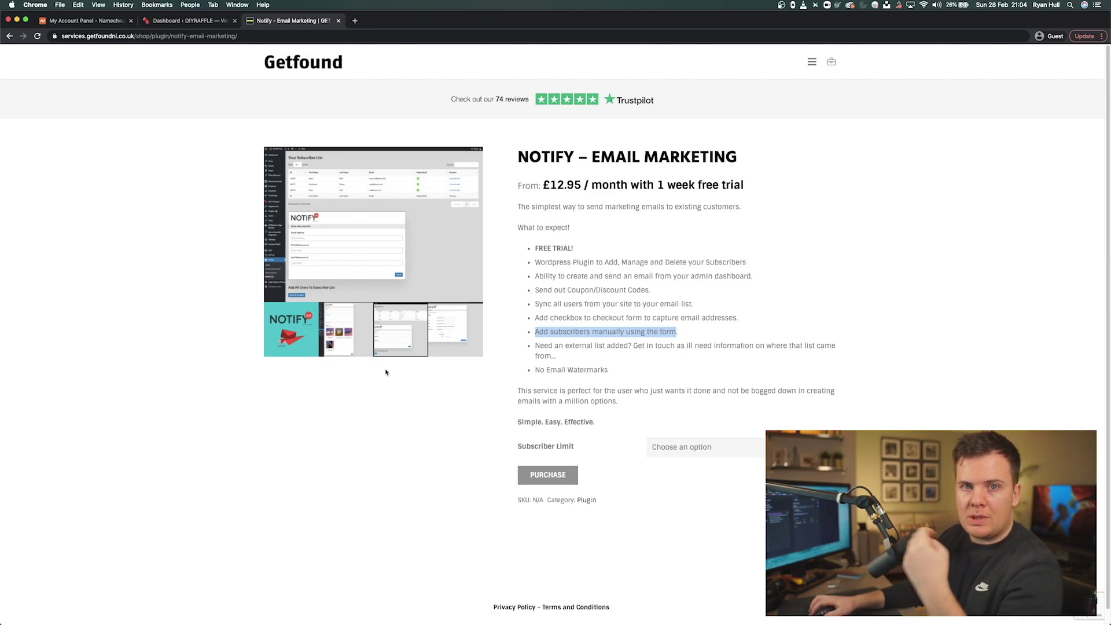
pyautogui.moveTo(534, 370); pyautogui.dragTo(627, 375)
# - Highlight the '1 week free trial' wording and drop down the Subscriber Limit choices
pyautogui.click(627, 375)
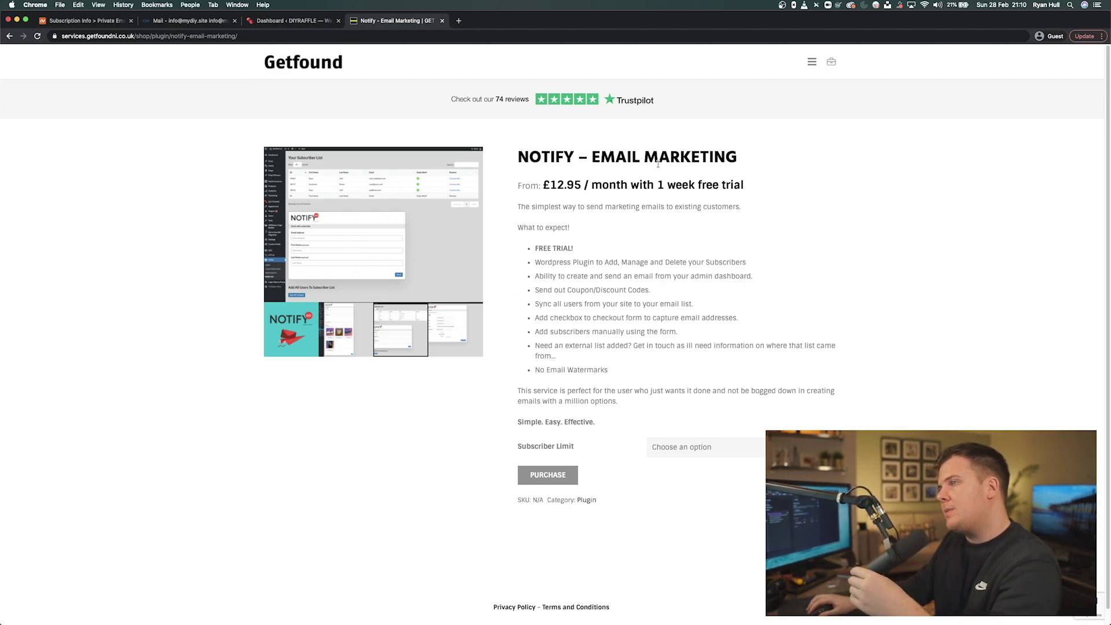
pyautogui.moveTo(640, 185); pyautogui.dragTo(818, 193)
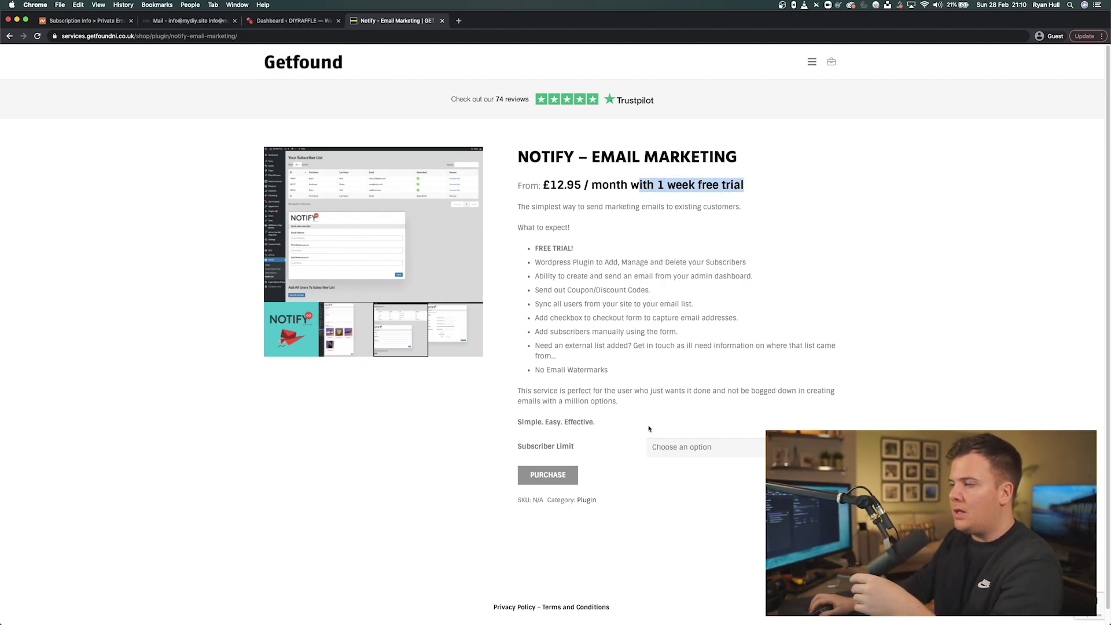
pyautogui.click(693, 451)
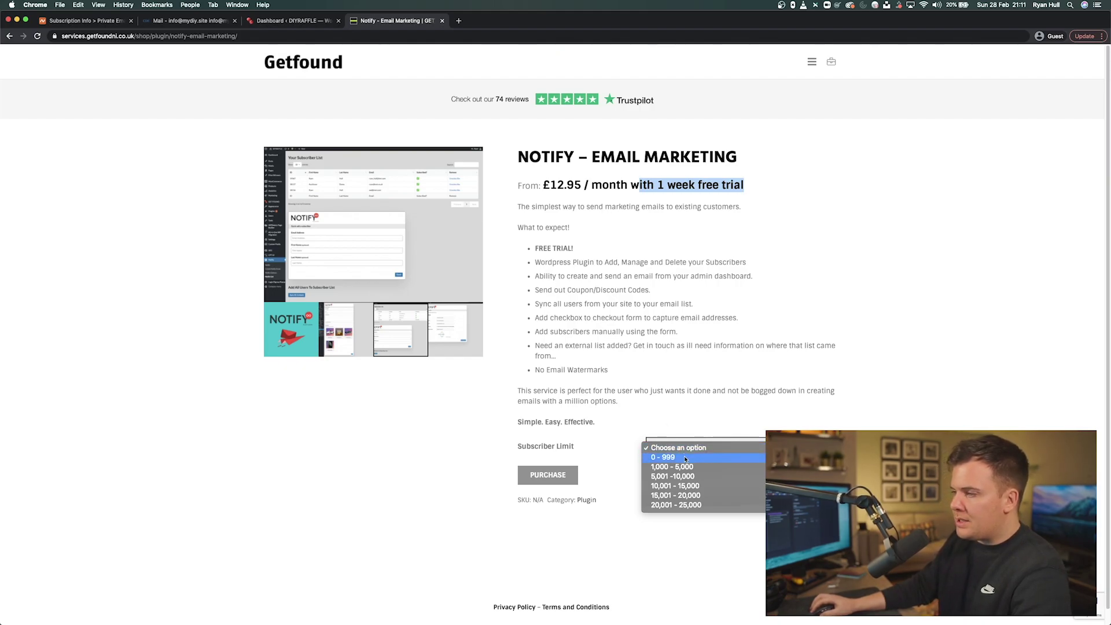
# - Purchase Notify with the 0 - 999 subscriber limit and proceed to checkout
pyautogui.click(686, 459)
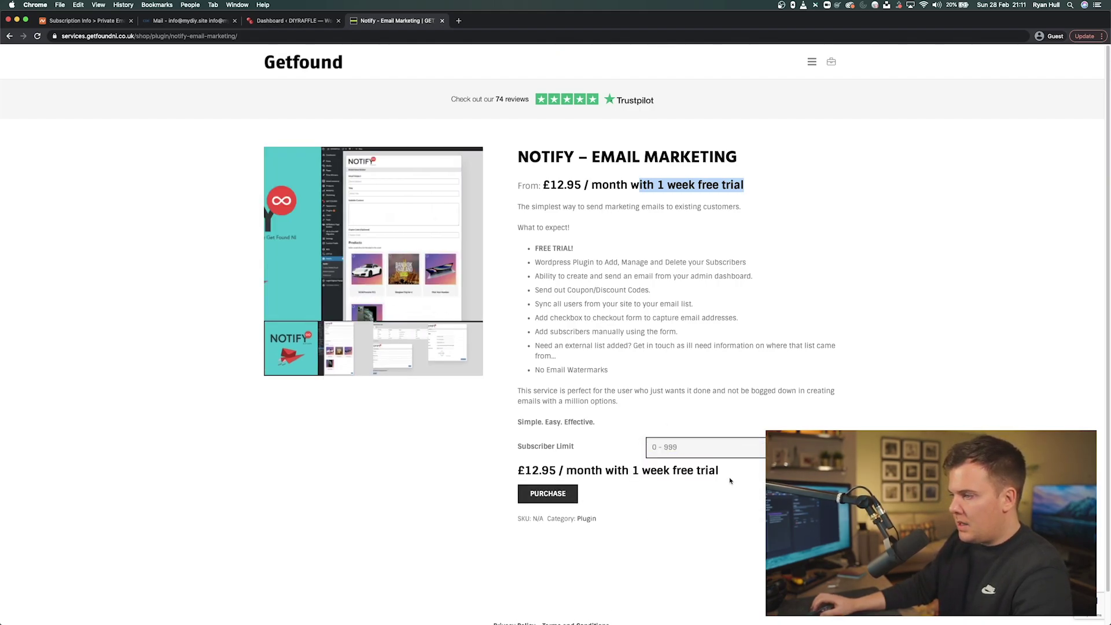
pyautogui.click(555, 494)
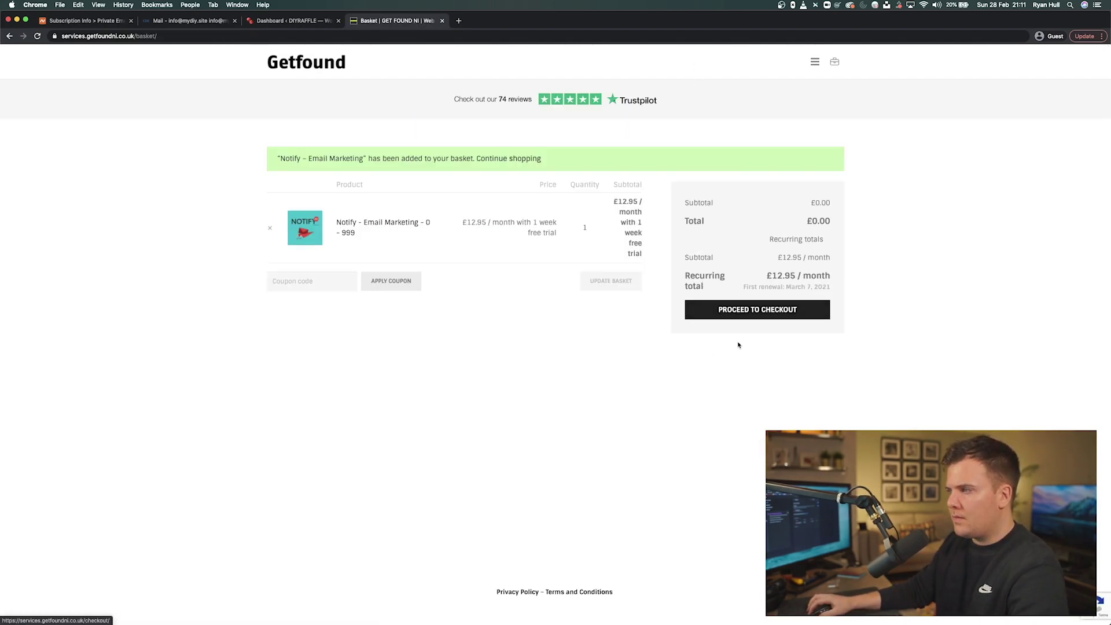
pyautogui.click(754, 318)
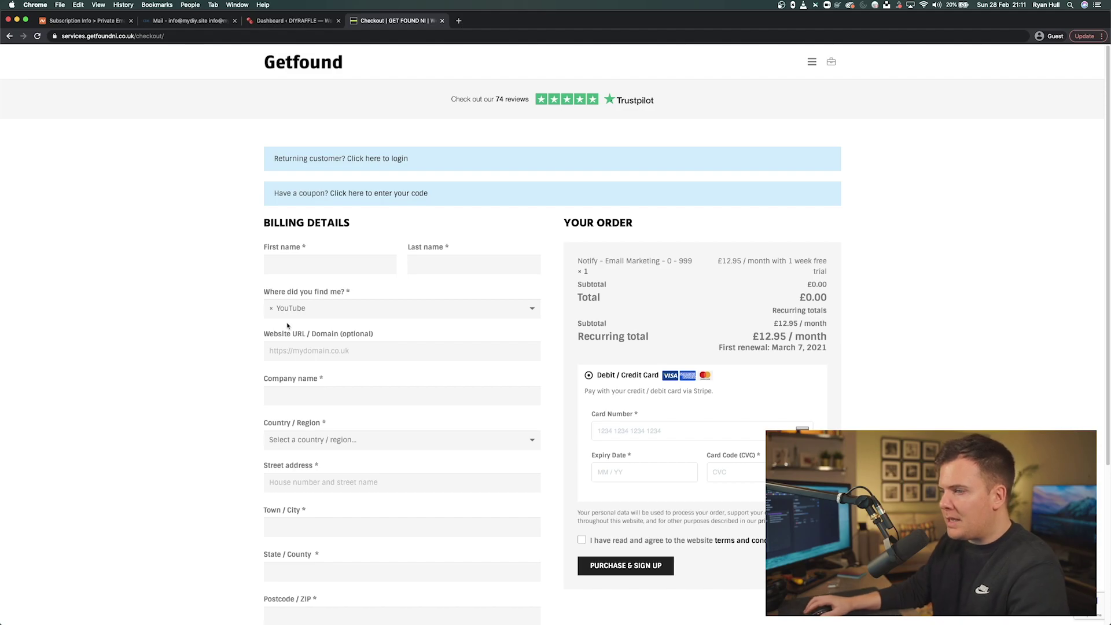
# - Fill in the billing first name and last name
pyautogui.click(324, 265)
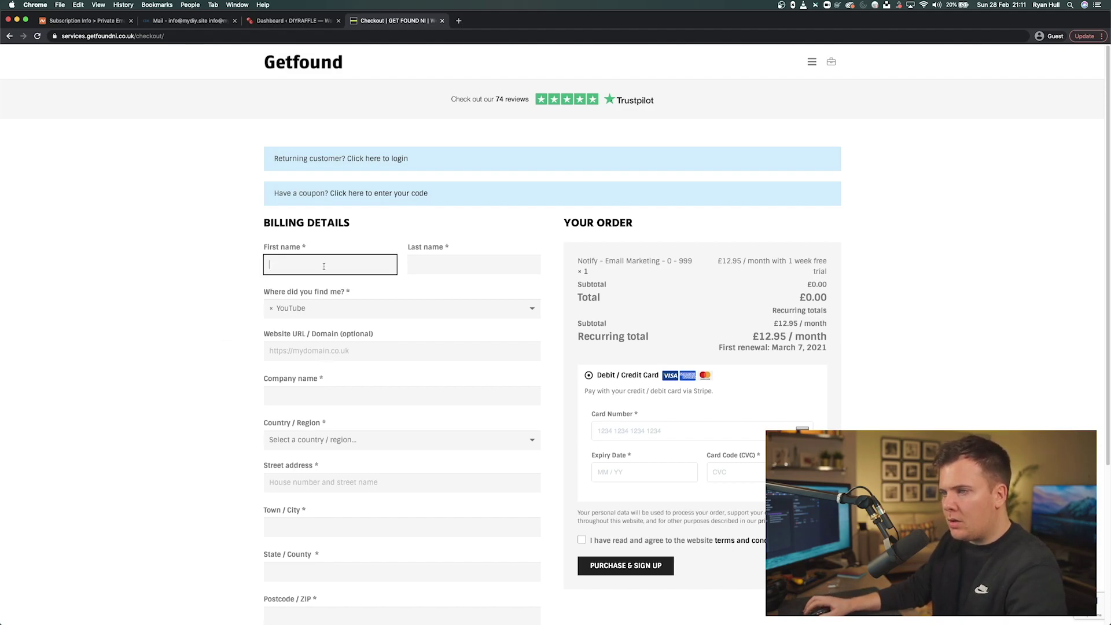
pyautogui.press('Tab')
# - Copy the live raffle site's address and paste it into the Website URL field
pyautogui.click(314, 352)
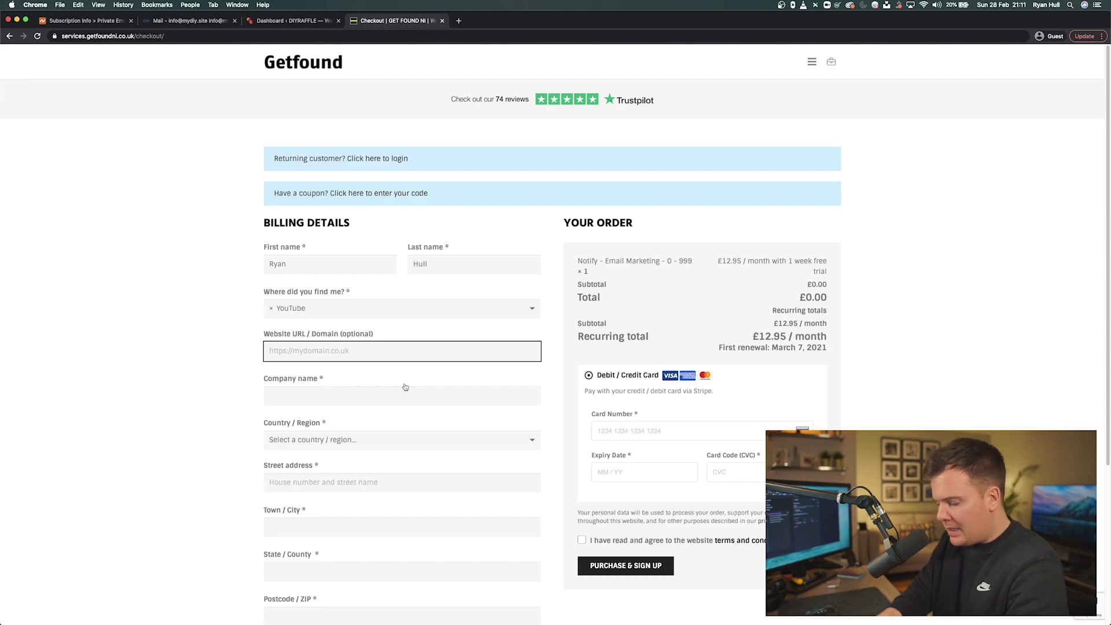
pyautogui.click(289, 20)
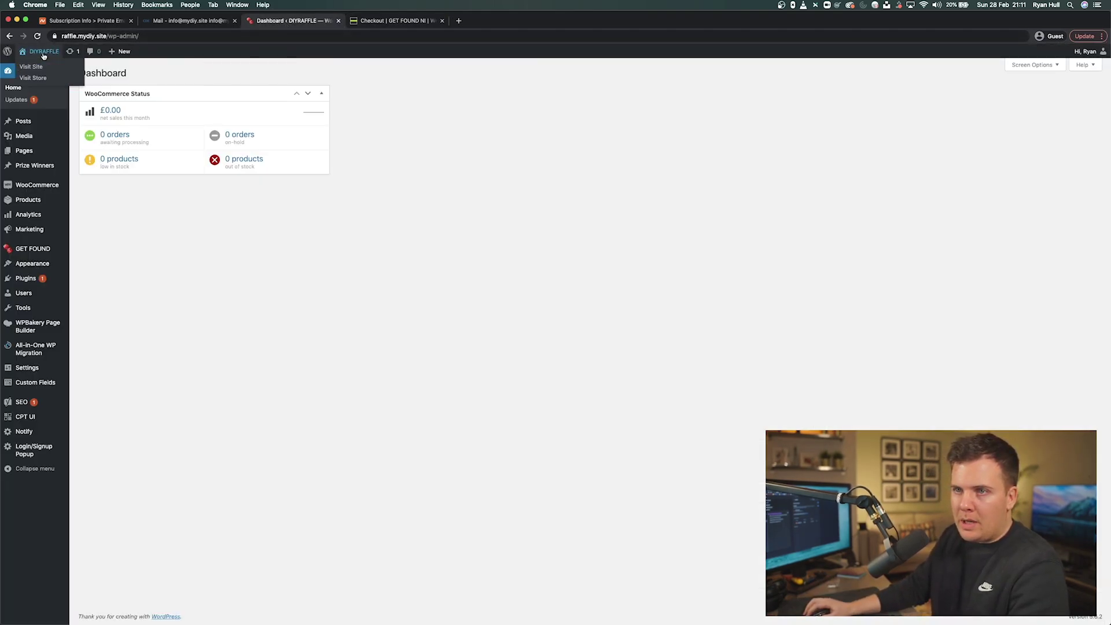
pyautogui.click(40, 66)
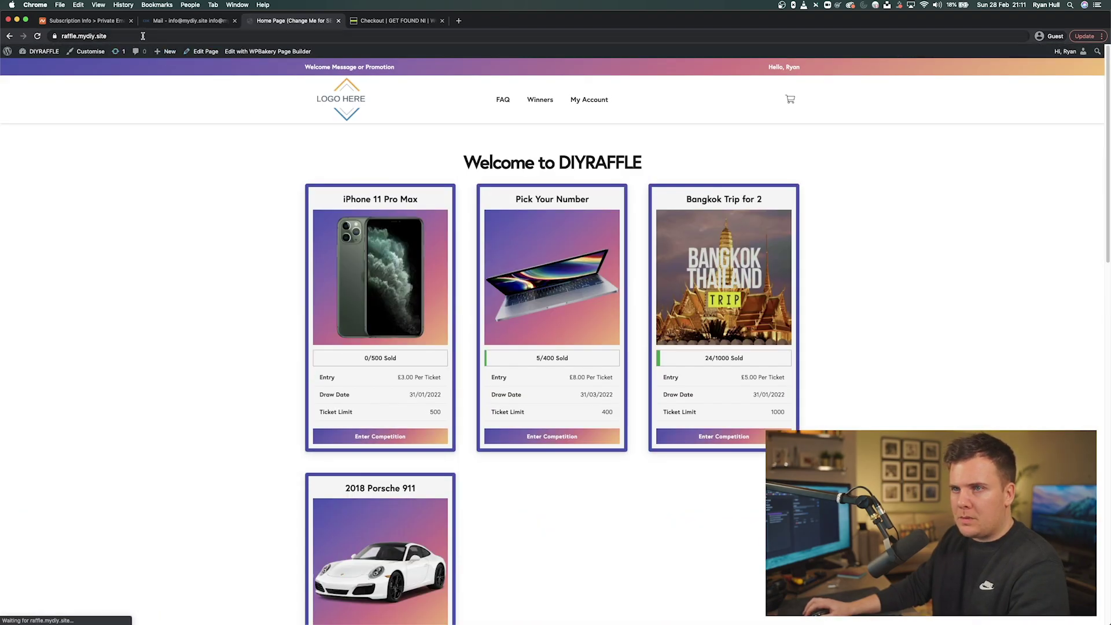
pyautogui.click(143, 37)
pyautogui.press('super+c')
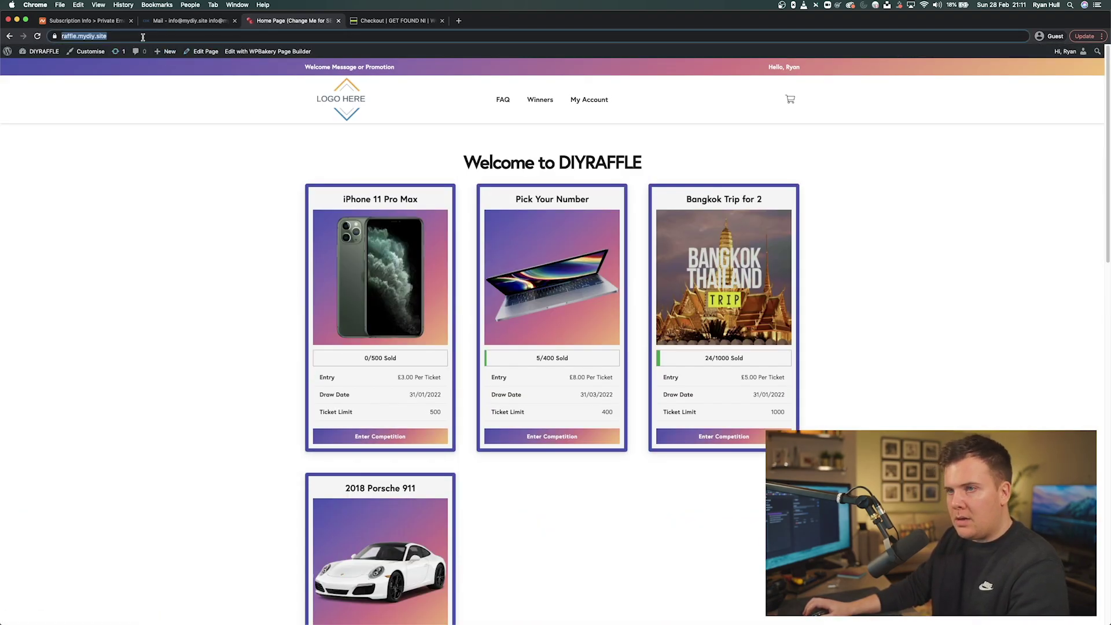
pyautogui.click(402, 21)
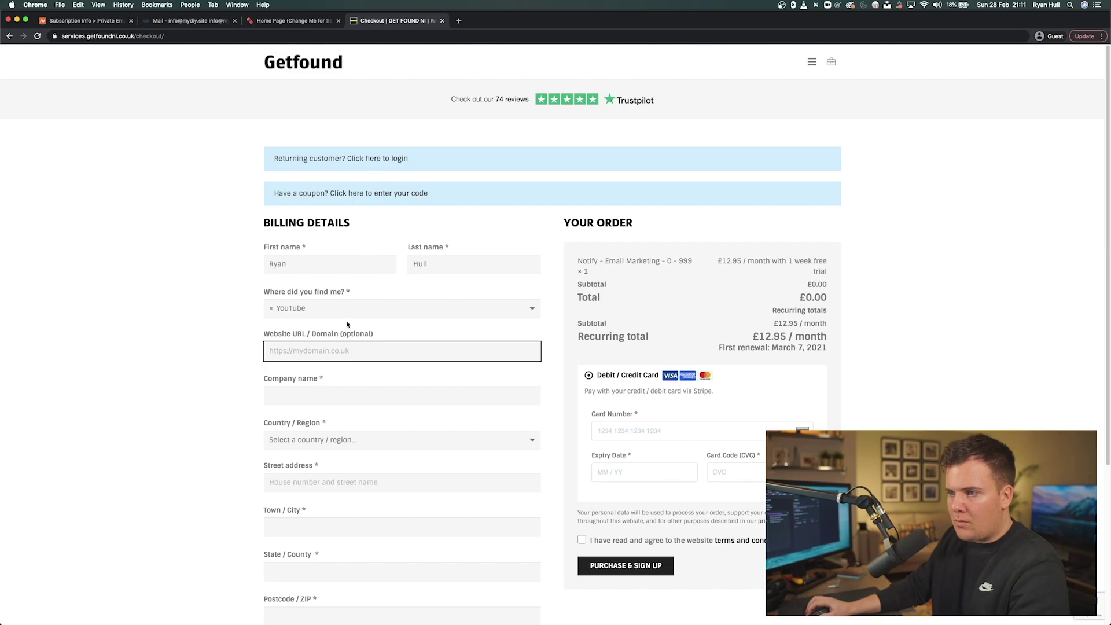
pyautogui.press('super+v')
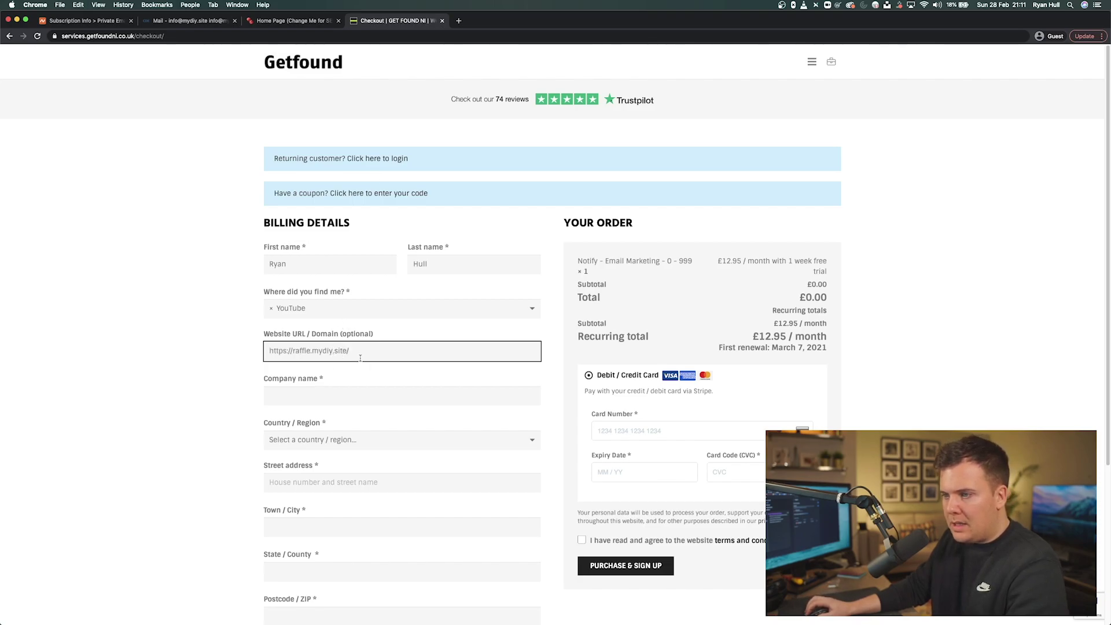
pyautogui.doubleClick(301, 351)
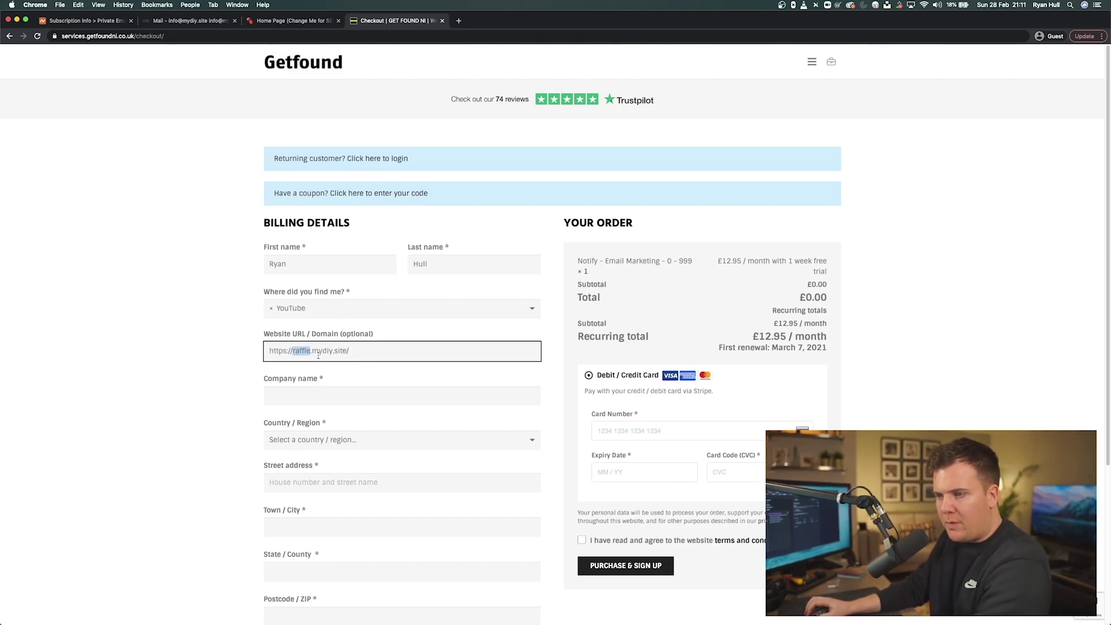
pyautogui.press('Delete')
pyautogui.press('Delete')
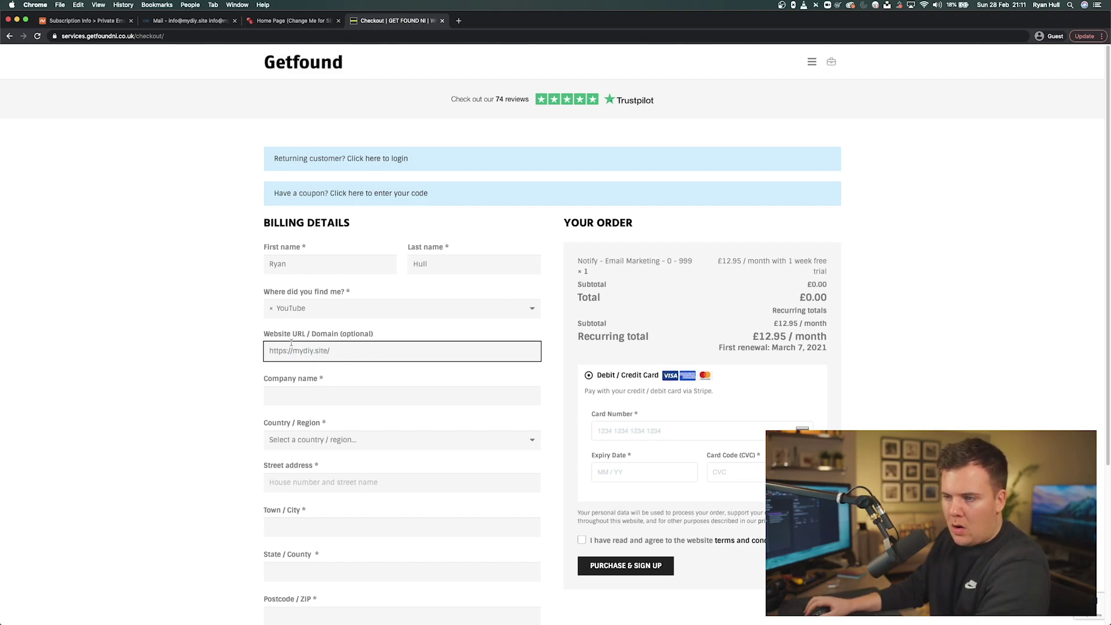
pyautogui.tripleClick(341, 358)
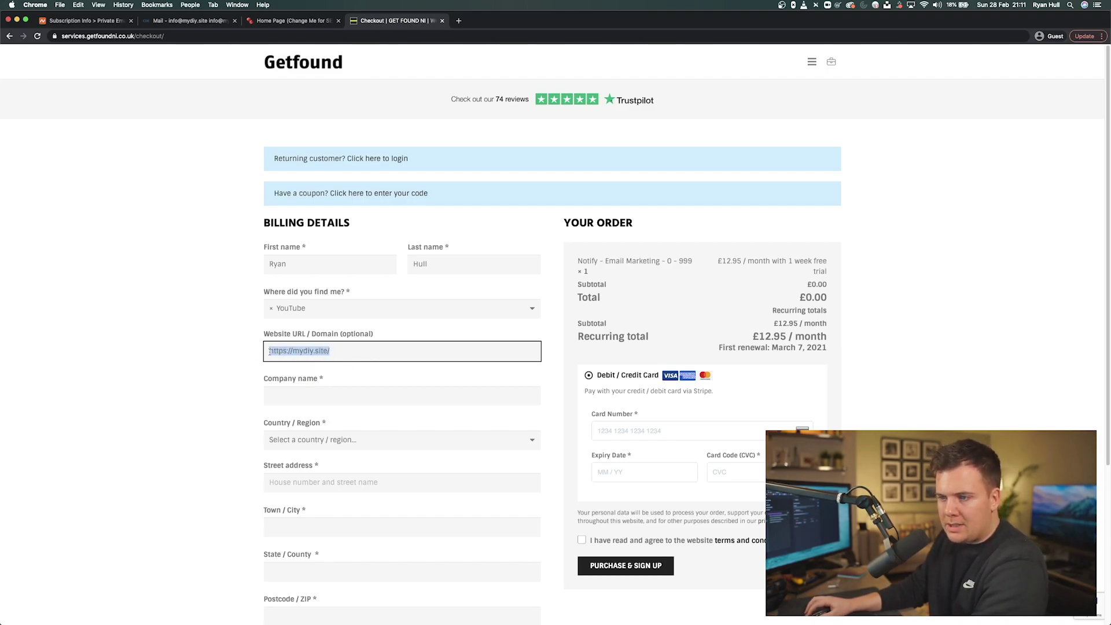
pyautogui.click(288, 351)
pyautogui.moveTo(292, 351); pyautogui.dragTo(372, 351)
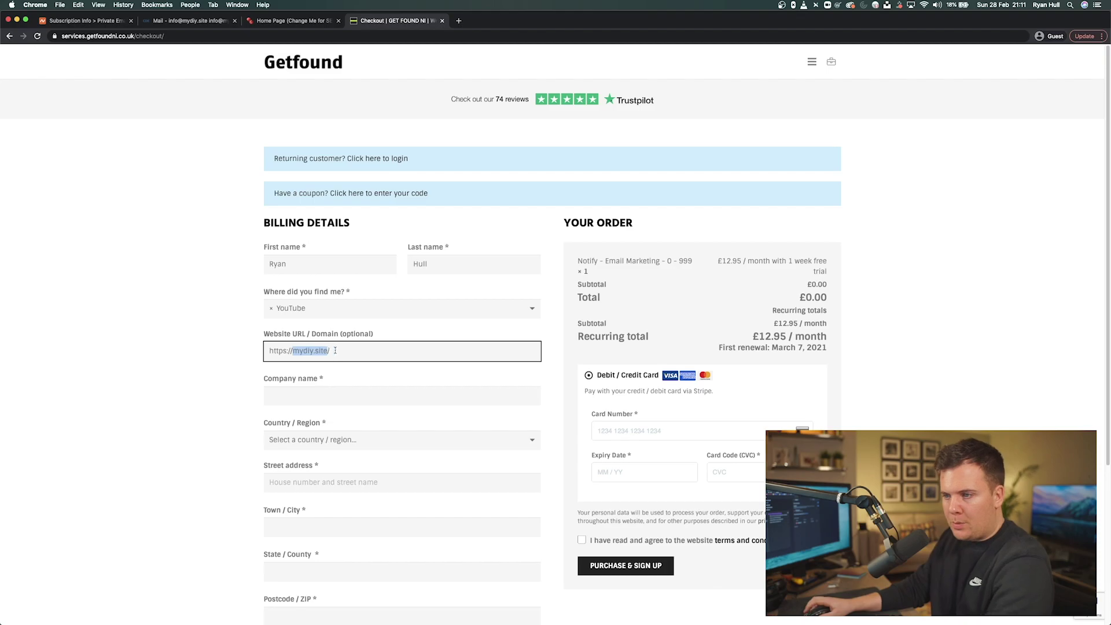
pyautogui.write('myraffle.com/')
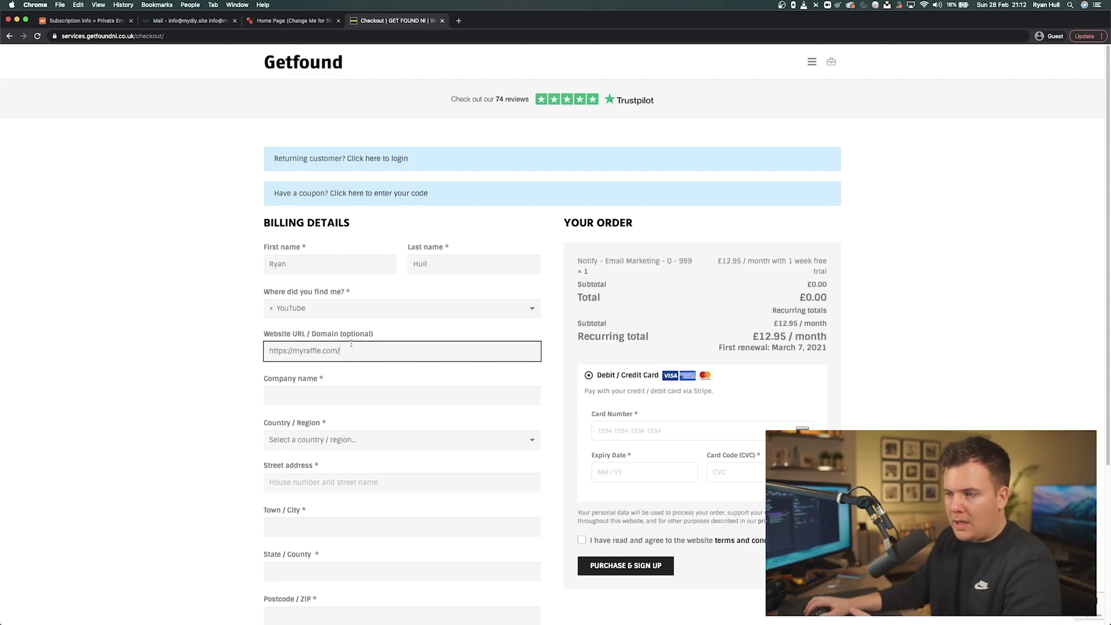
pyautogui.click(303, 393)
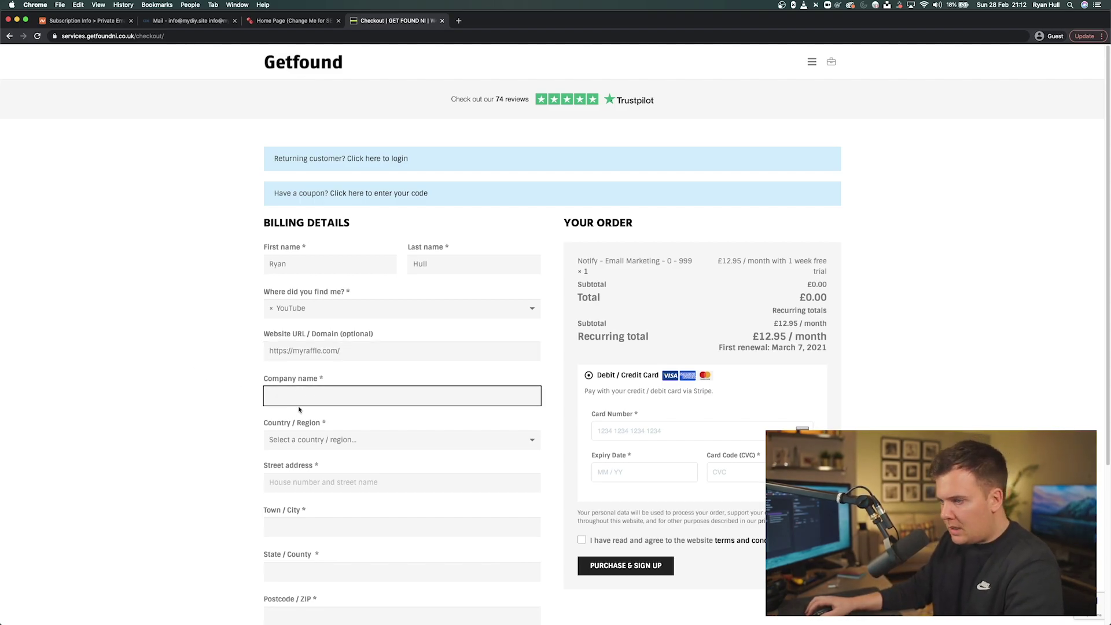
# - Scroll through the remaining checkout billing and payment fields
pyautogui.scroll(-2, 286, 411)
pyautogui.scroll(-5, 301, 422)
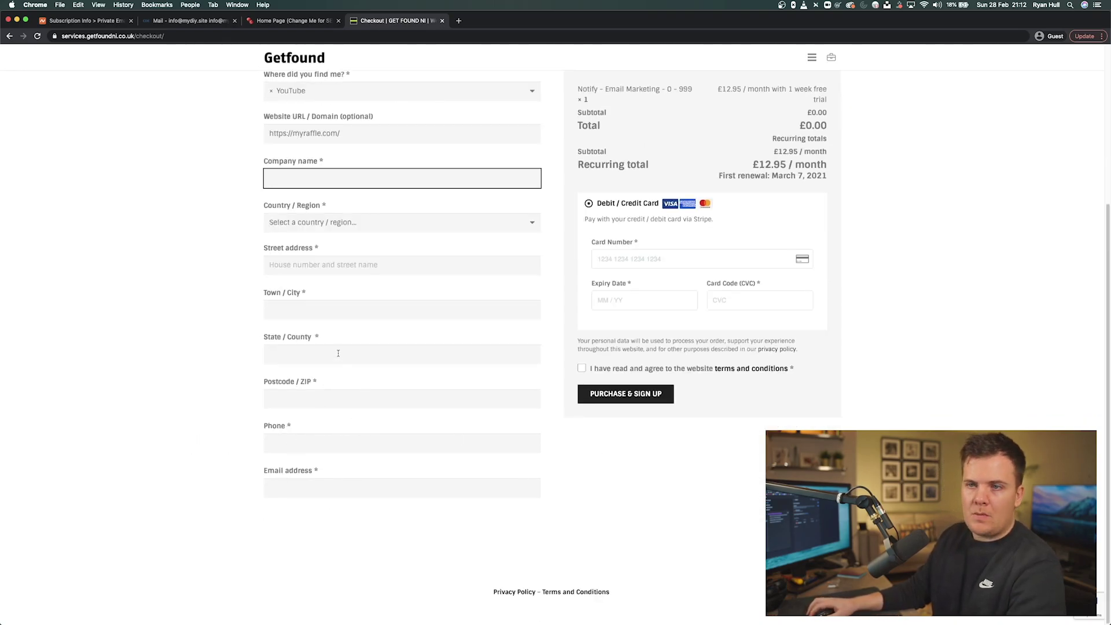
pyautogui.scroll(7, 370, 342)
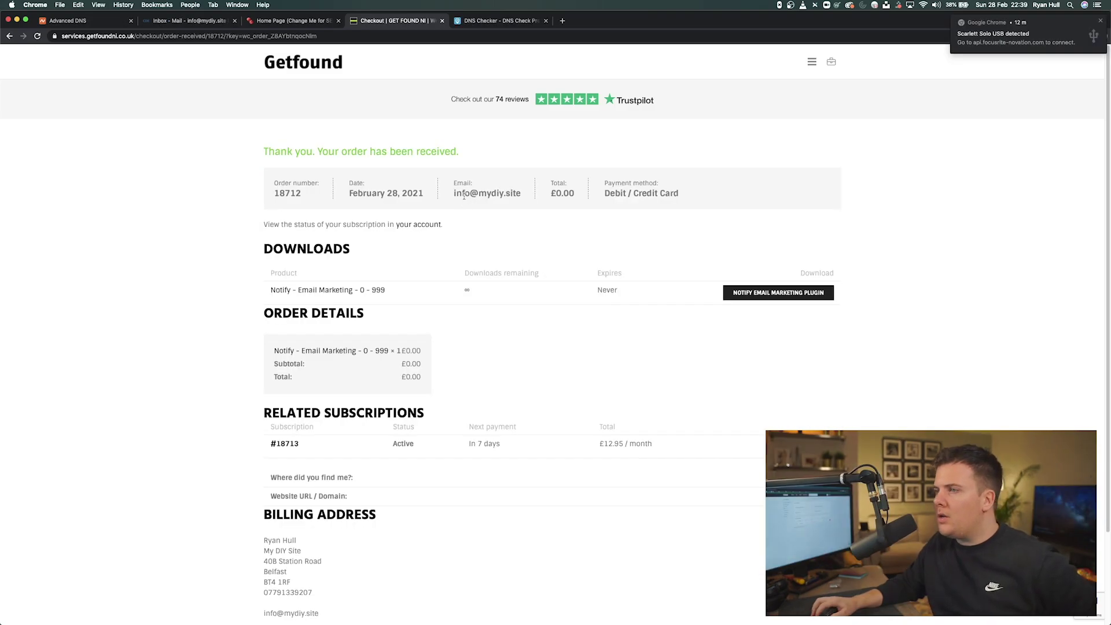
# - Highlight the order-received thank-you message and the order e-mail's domain
pyautogui.moveTo(264, 152); pyautogui.dragTo(444, 155)
pyautogui.click(445, 155)
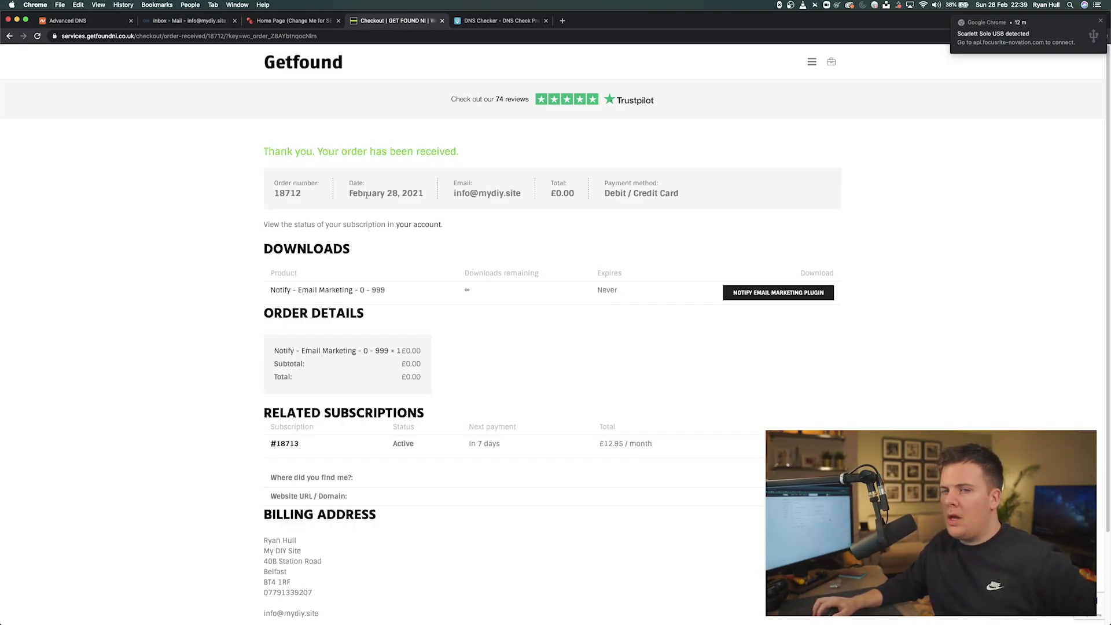
pyautogui.moveTo(454, 194); pyautogui.dragTo(520, 195)
pyautogui.click(518, 196)
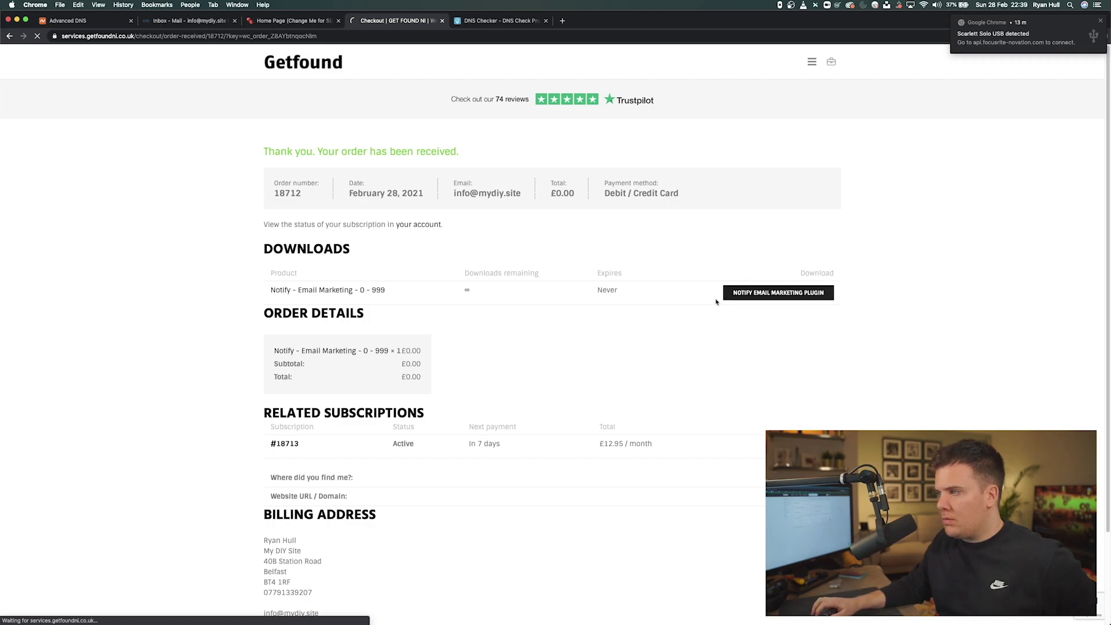
# - Download the Notify Email Marketing plugin zip and highlight the Related Subscriptions heading
pyautogui.click(754, 295)
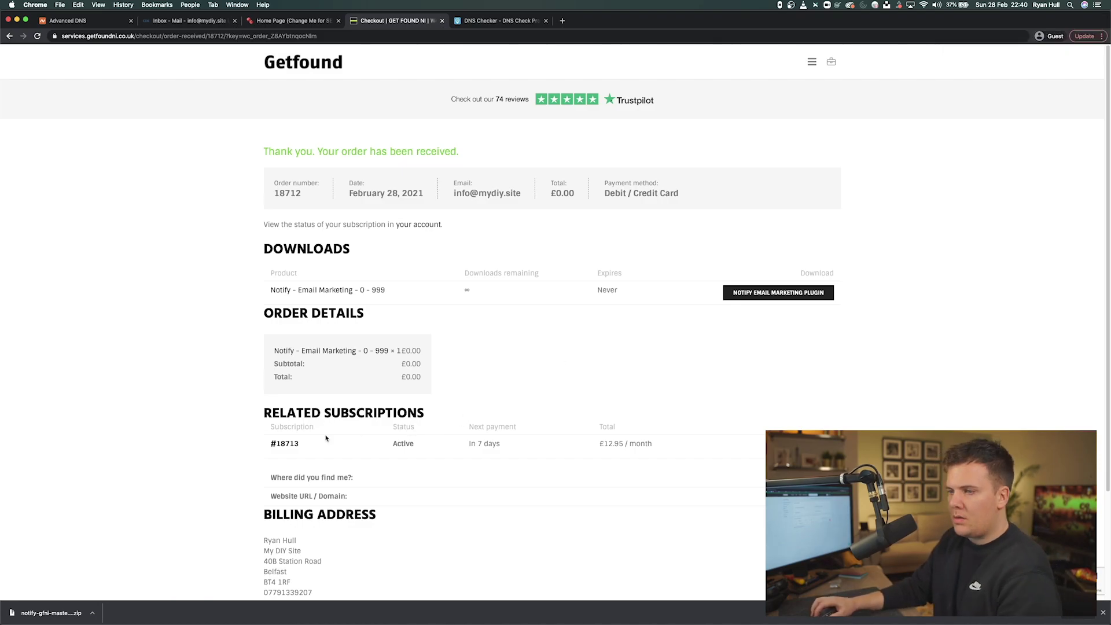
pyautogui.moveTo(265, 419); pyautogui.dragTo(428, 416)
pyautogui.click(264, 418)
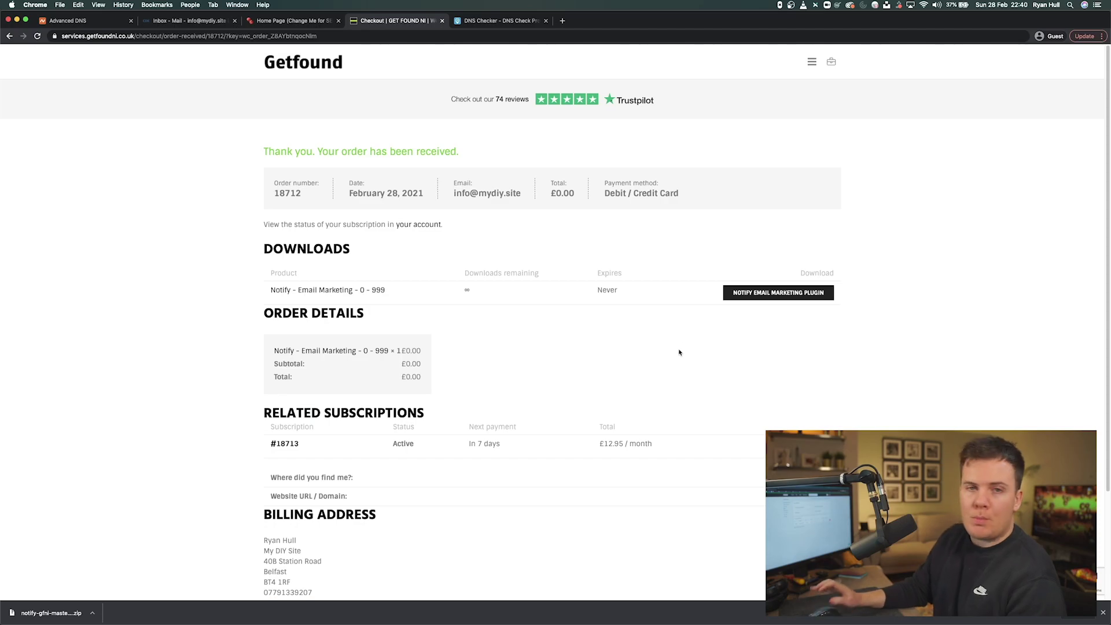
# - Review the £12.95/month Notify subscription under My account > My Subscription, then go to the mail inbox
pyautogui.click(812, 62)
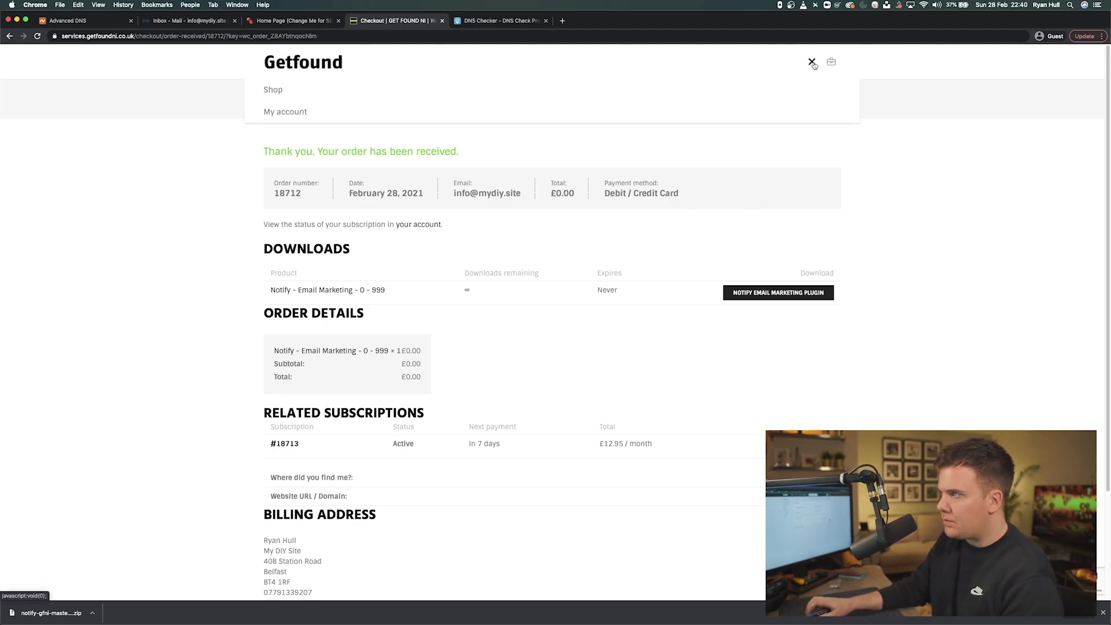
pyautogui.click(302, 114)
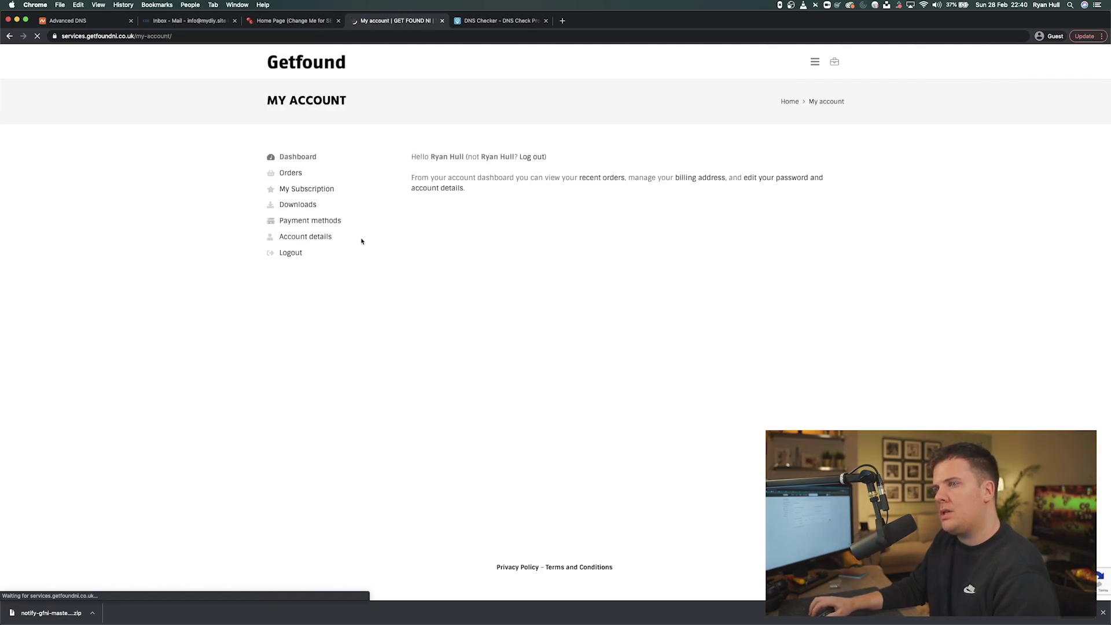
pyautogui.click(315, 189)
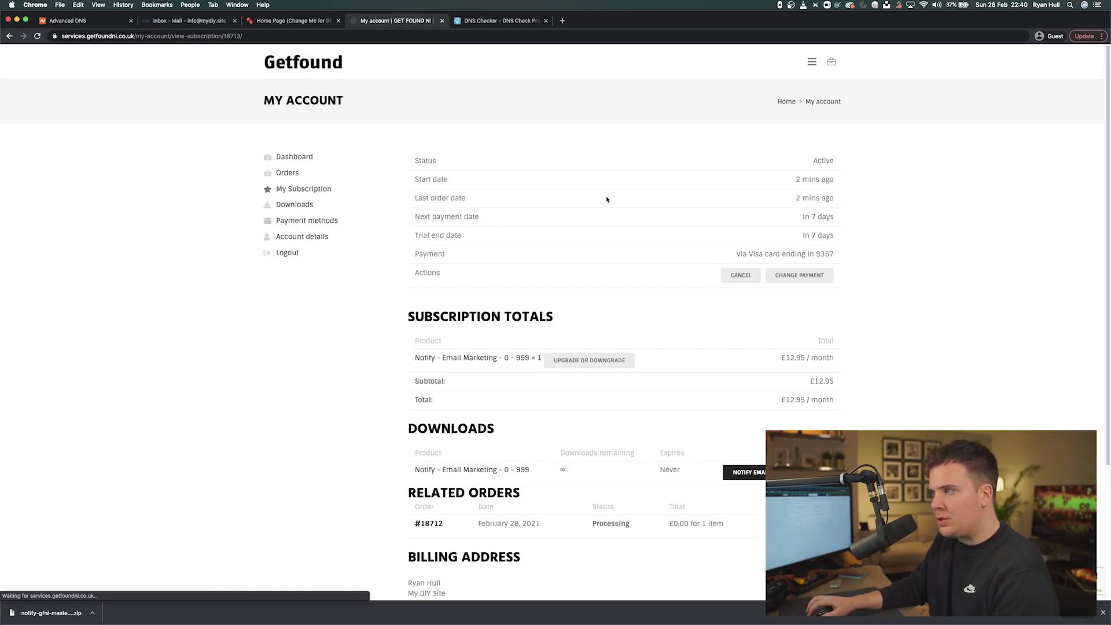
pyautogui.scroll(-2, 605, 253)
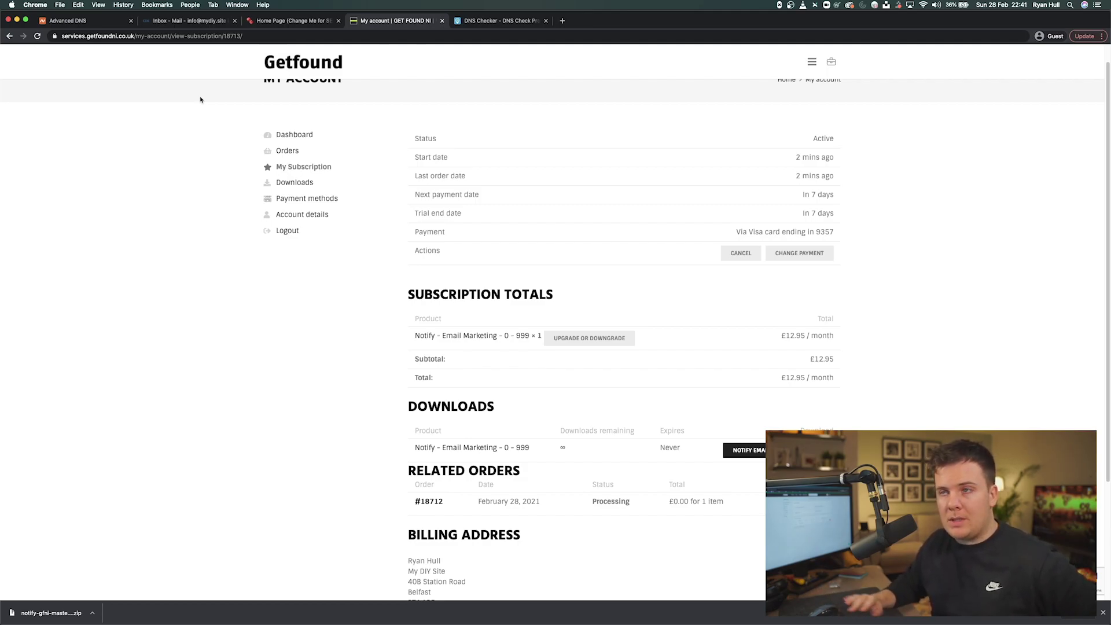
pyautogui.click(201, 24)
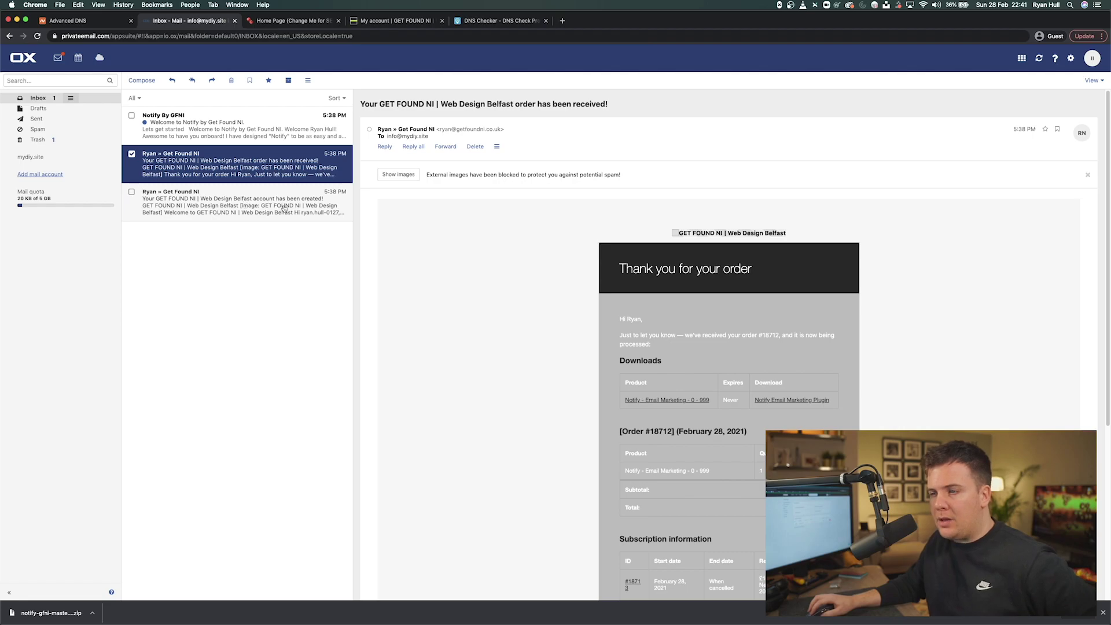
pyautogui.click(393, 20)
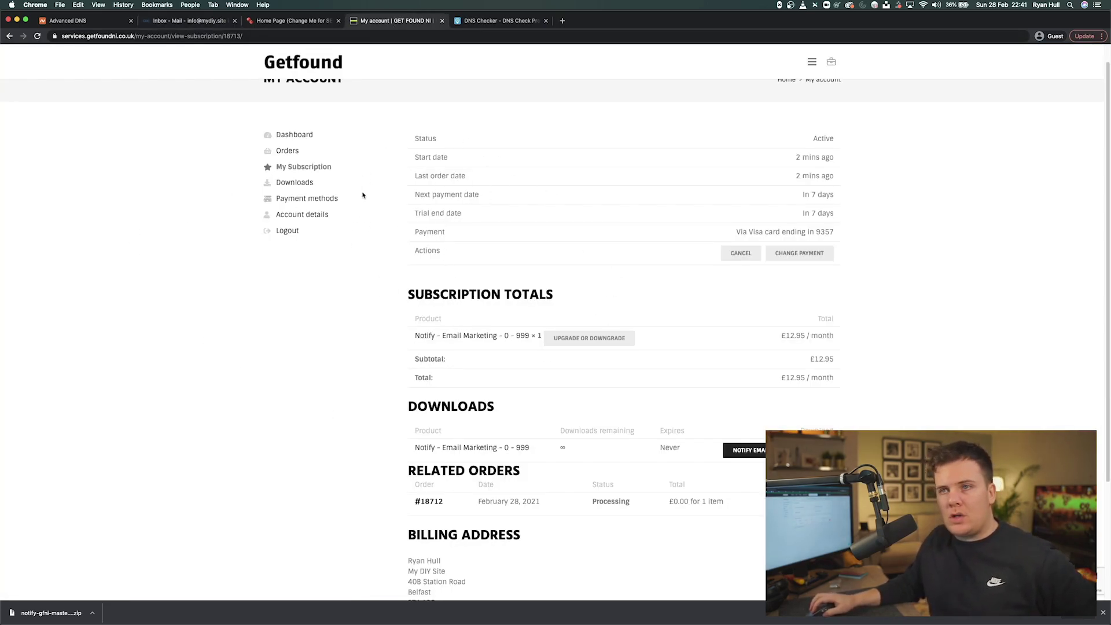
pyautogui.click(191, 20)
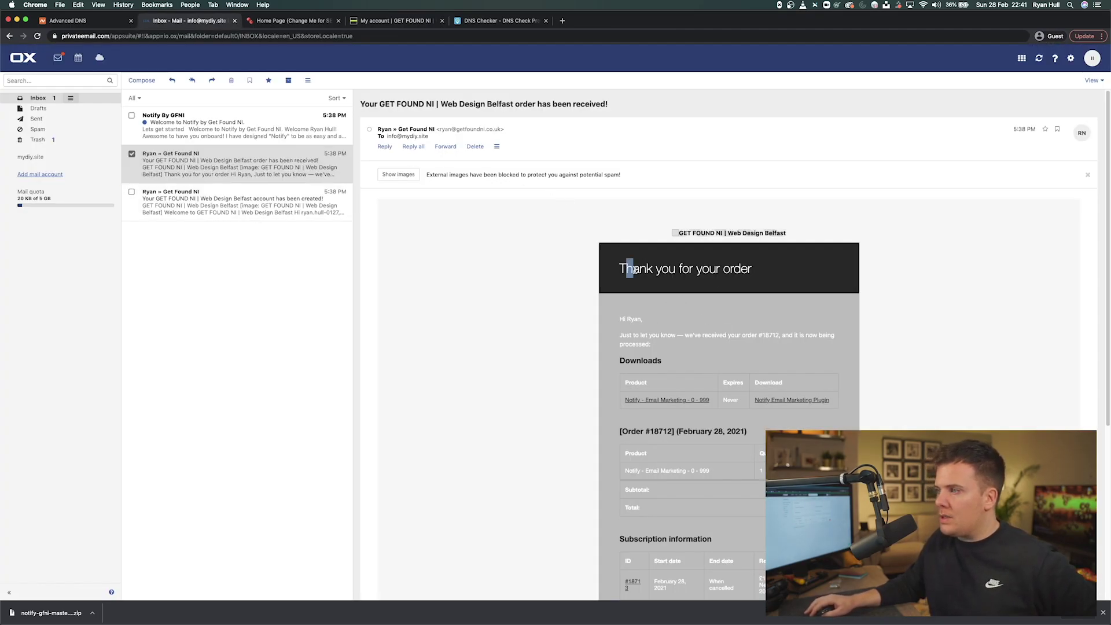
pyautogui.moveTo(627, 269); pyautogui.dragTo(723, 272)
pyautogui.scroll(-3, 723, 272)
pyautogui.scroll(-1, 736, 319)
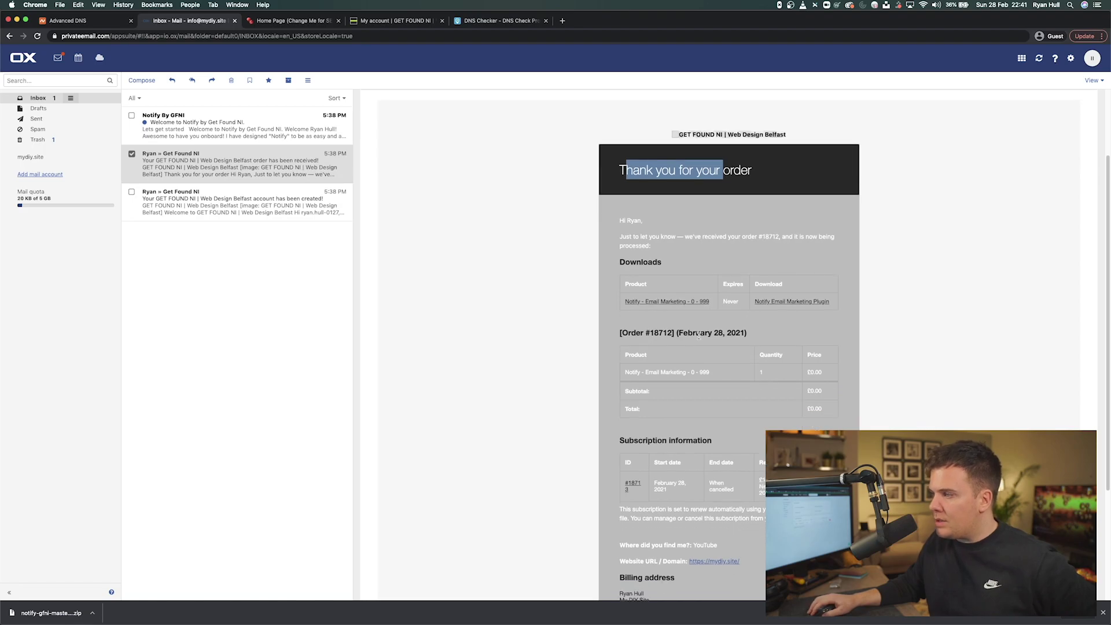
pyautogui.doubleClick(816, 376)
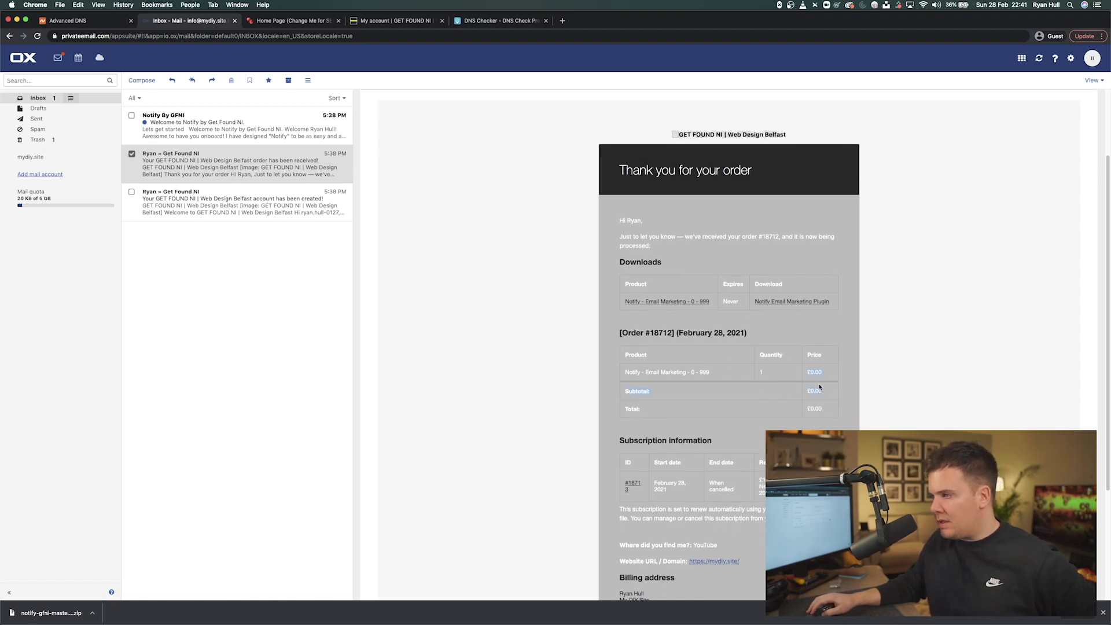
pyautogui.click(819, 387)
pyautogui.scroll(-1, 820, 400)
pyautogui.scroll(1, 776, 391)
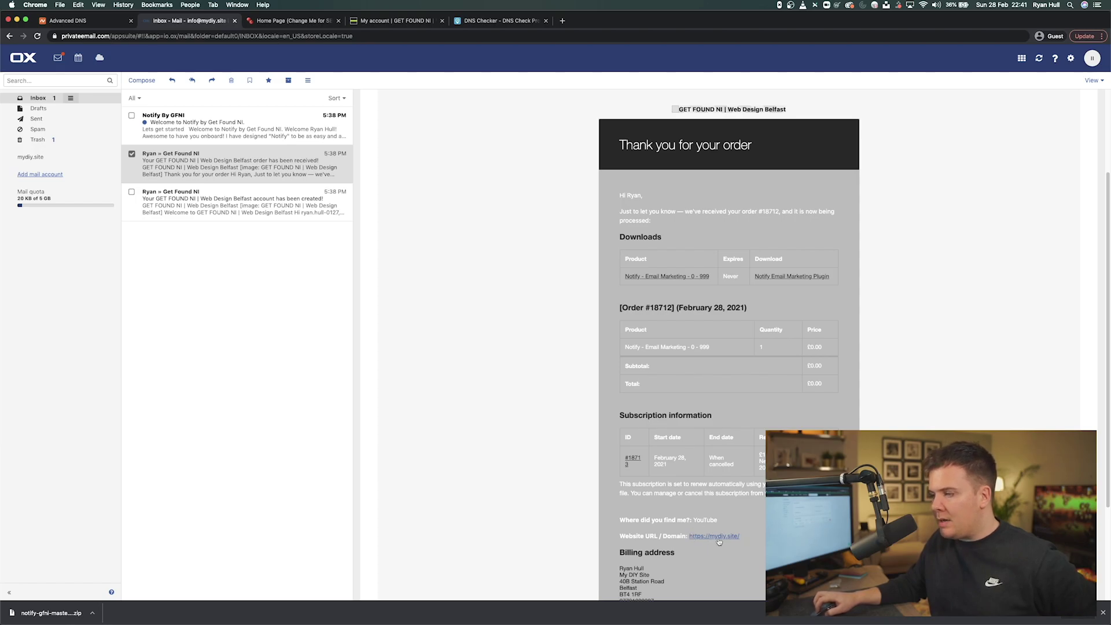
pyautogui.scroll(10, 520, 287)
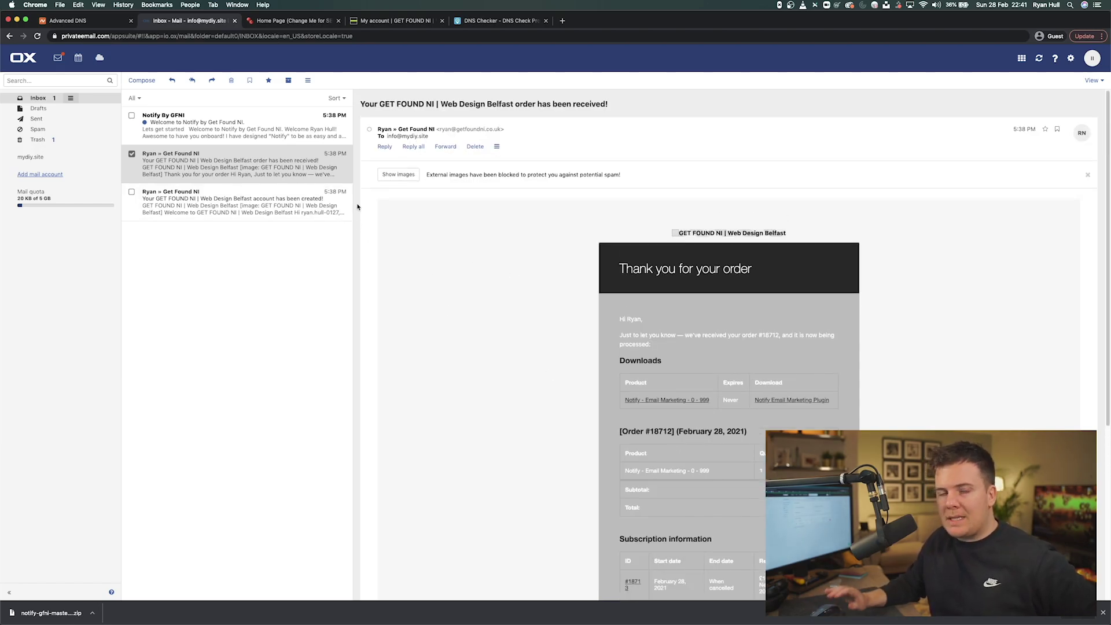
# - Open the Welcome to Notify email with images shown and select its credentials key
pyautogui.click(167, 129)
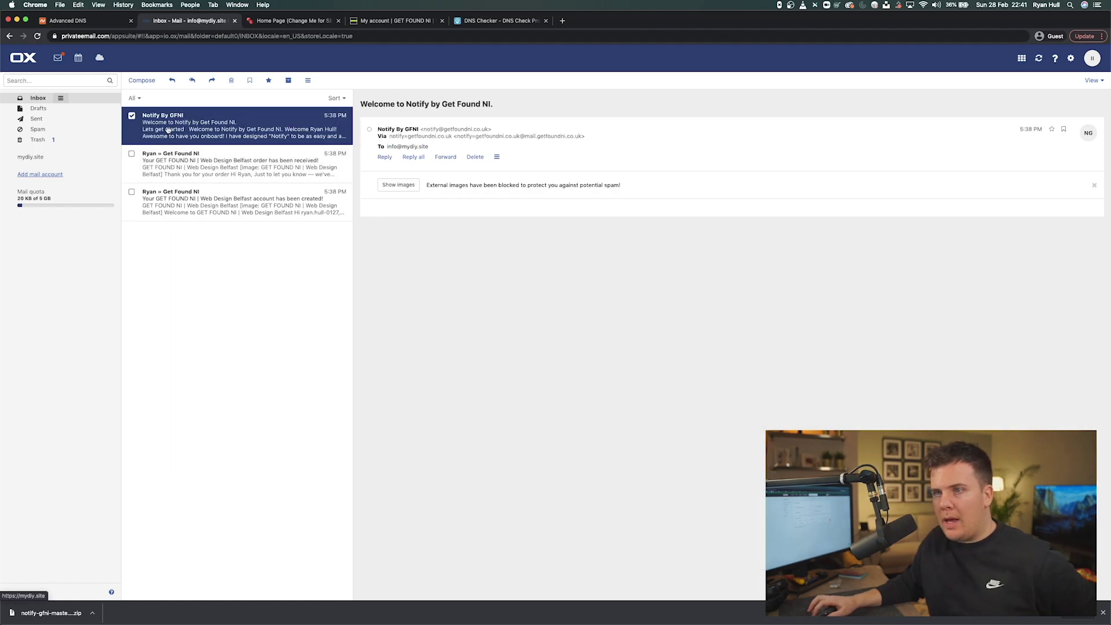
pyautogui.click(398, 186)
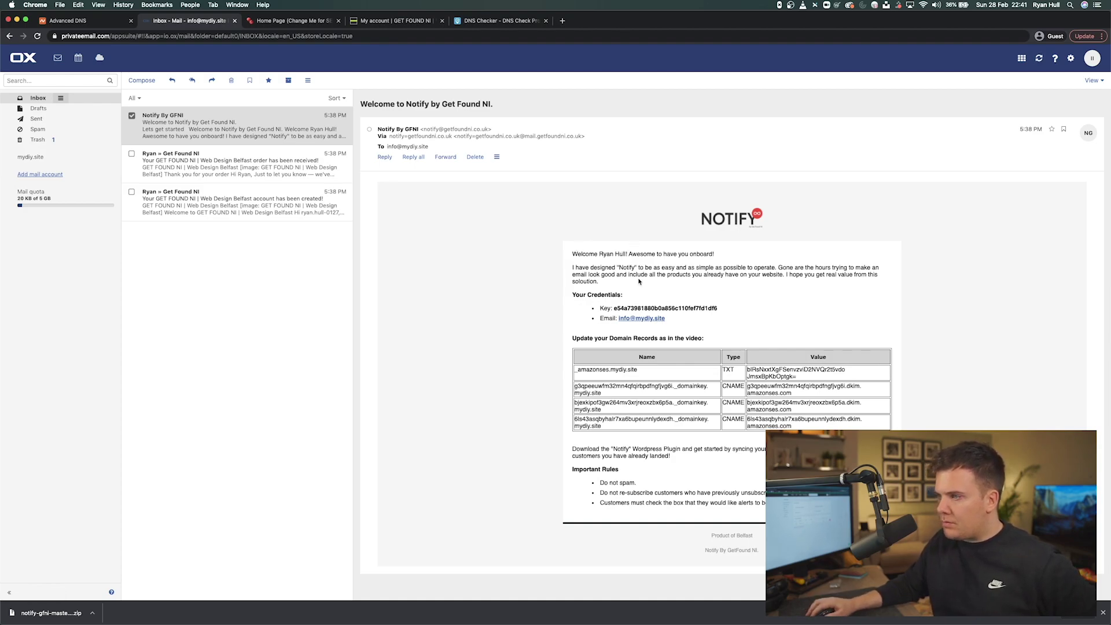
pyautogui.doubleClick(670, 308)
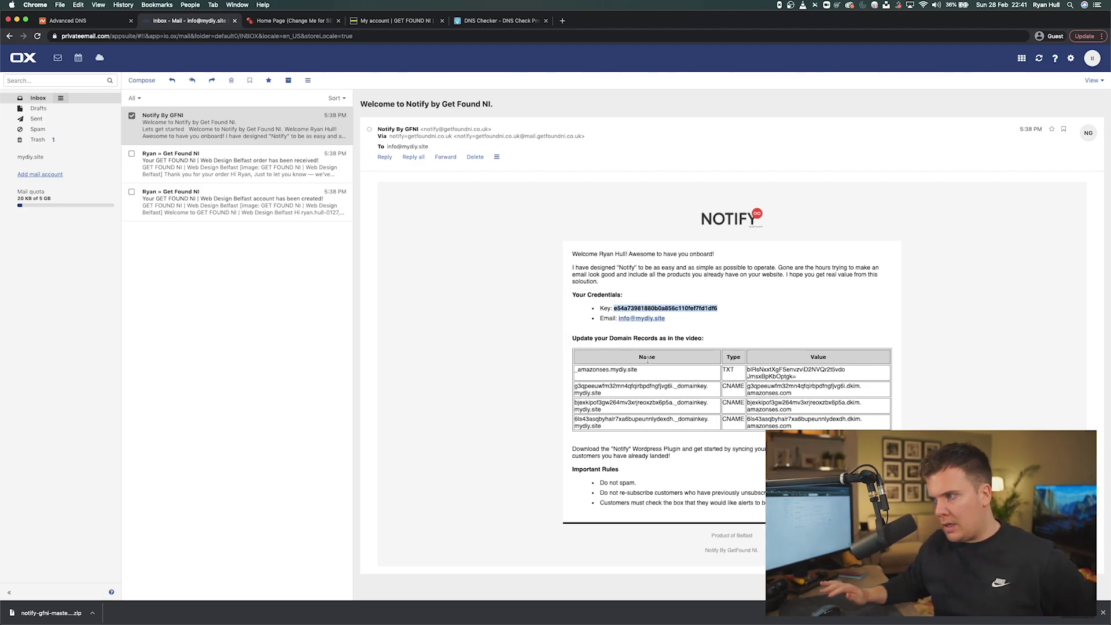
pyautogui.click(689, 309)
pyautogui.moveTo(612, 309); pyautogui.dragTo(718, 310)
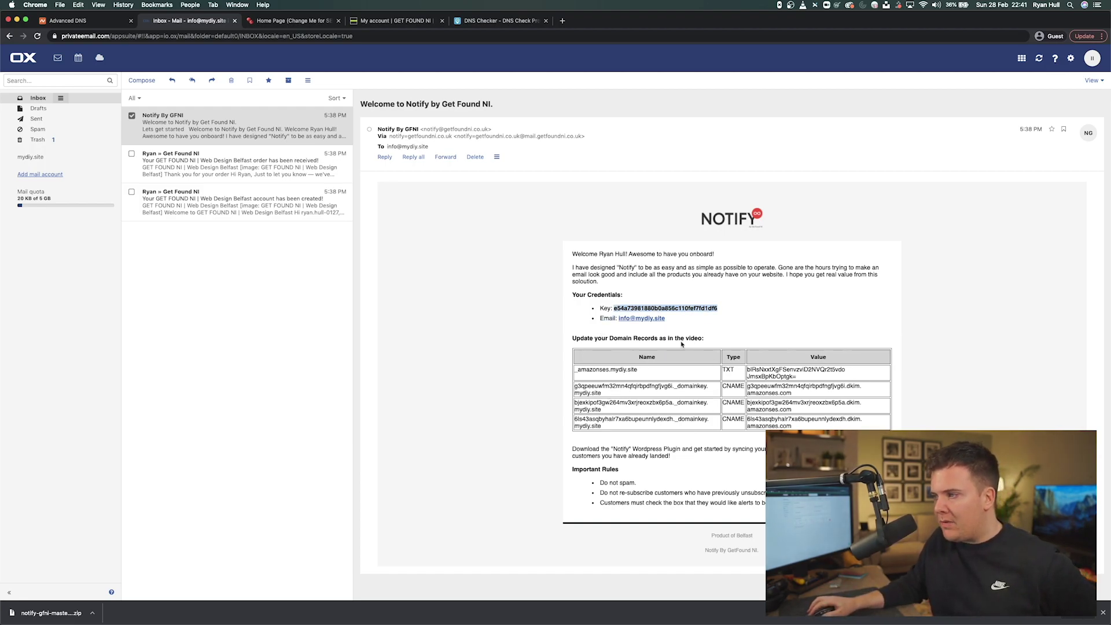
# - Point out the domain records instruction and mark the CNAME record types
pyautogui.moveTo(666, 339); pyautogui.dragTo(690, 341)
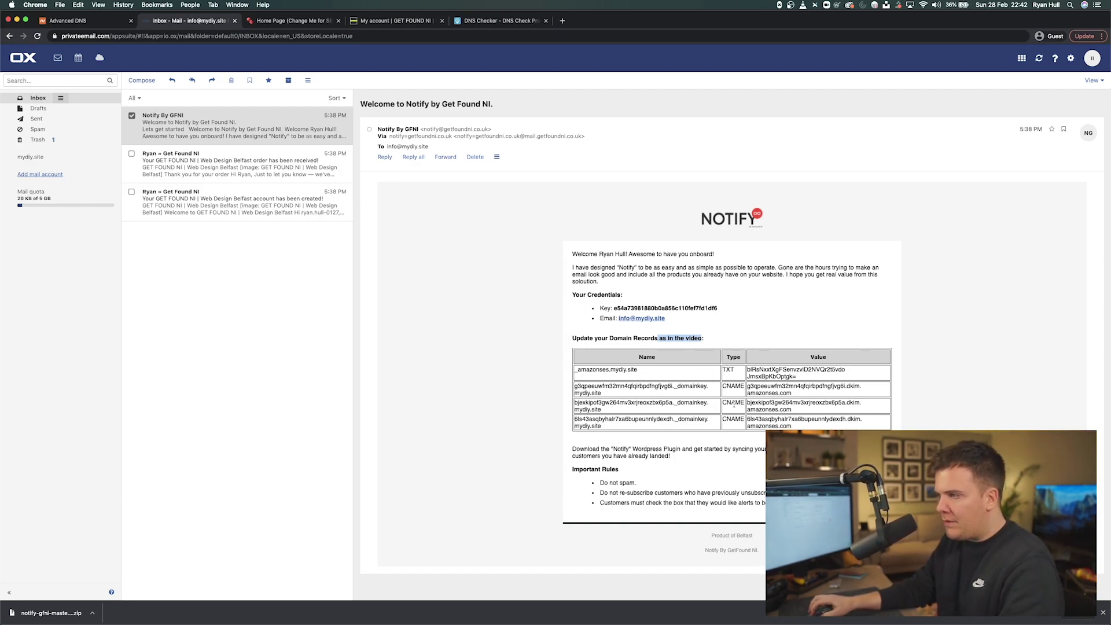
pyautogui.click(728, 369)
pyautogui.doubleClick(732, 386)
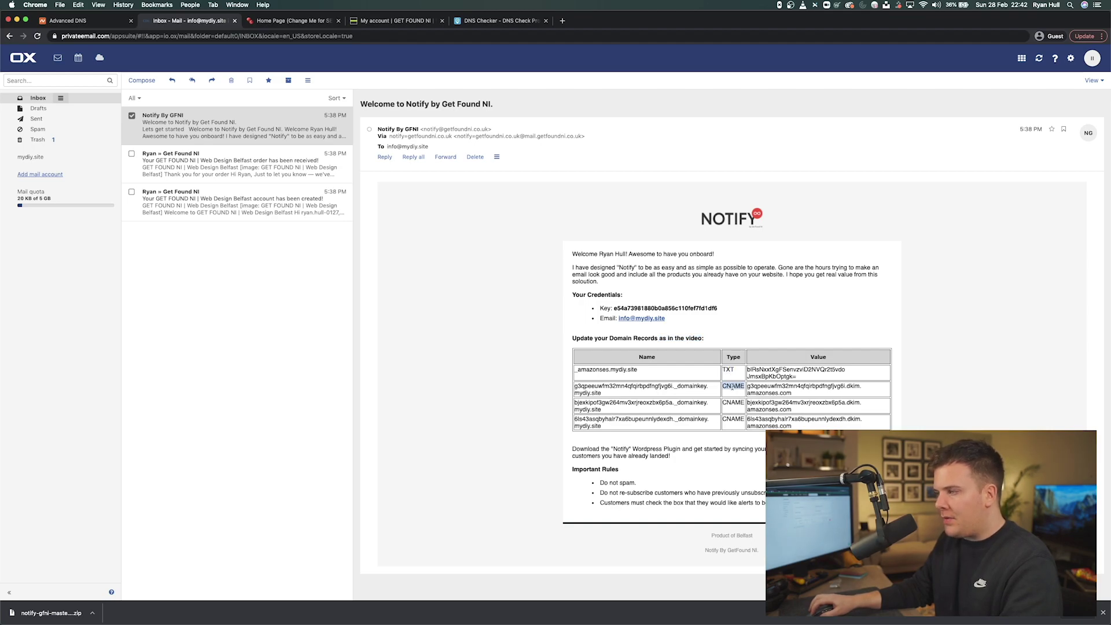
pyautogui.doubleClick(733, 402)
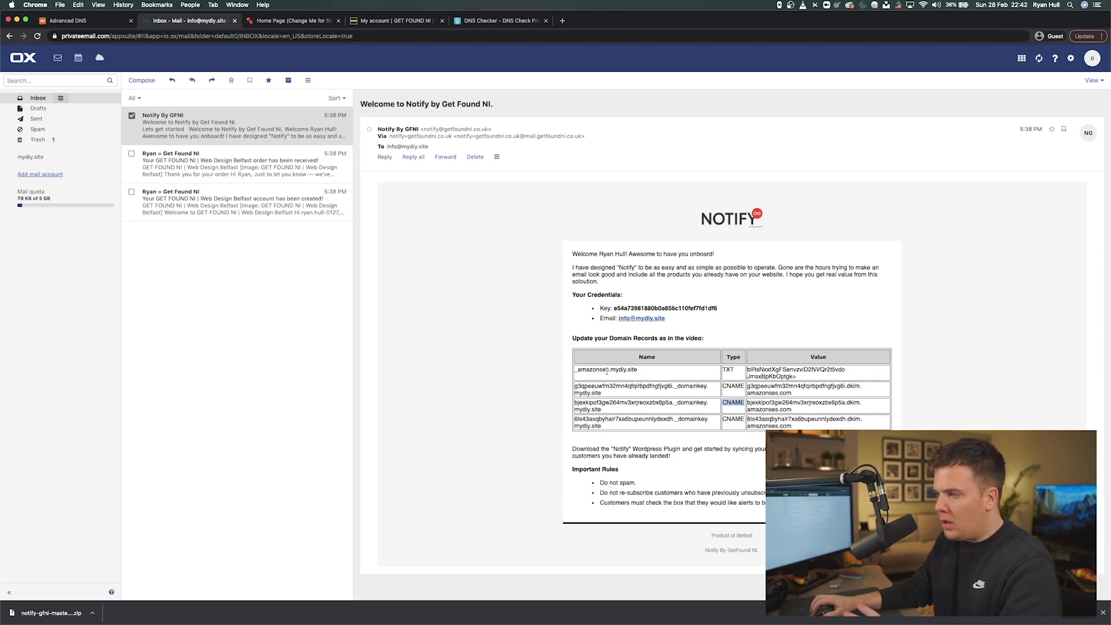
pyautogui.click(84, 23)
pyautogui.click(148, 25)
# - Place the mail inbox in its own window alongside, and open mydiy.site's Advanced DNS in Namecheap
pyautogui.moveTo(190, 27); pyautogui.dragTo(87, 23)
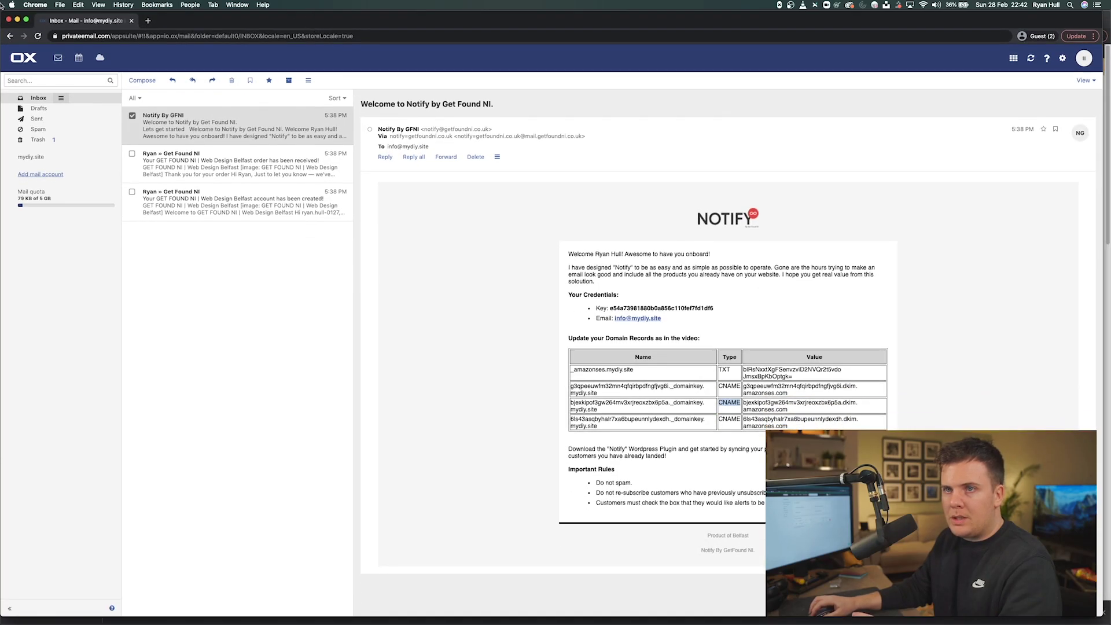
pyautogui.moveTo(2, 10); pyautogui.dragTo(235, 11)
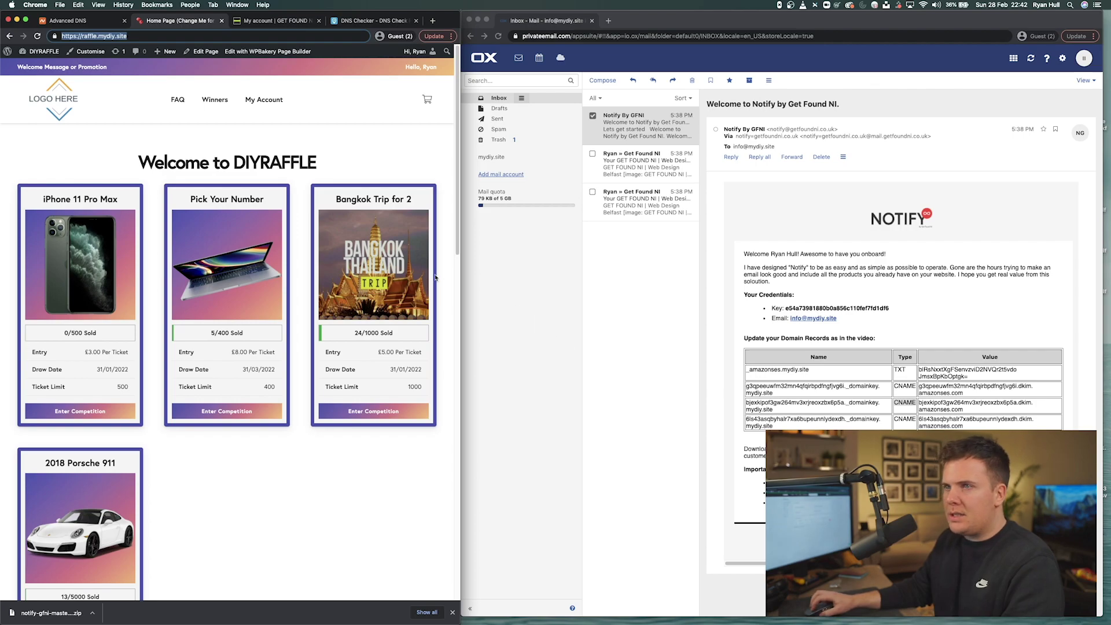
pyautogui.click(83, 23)
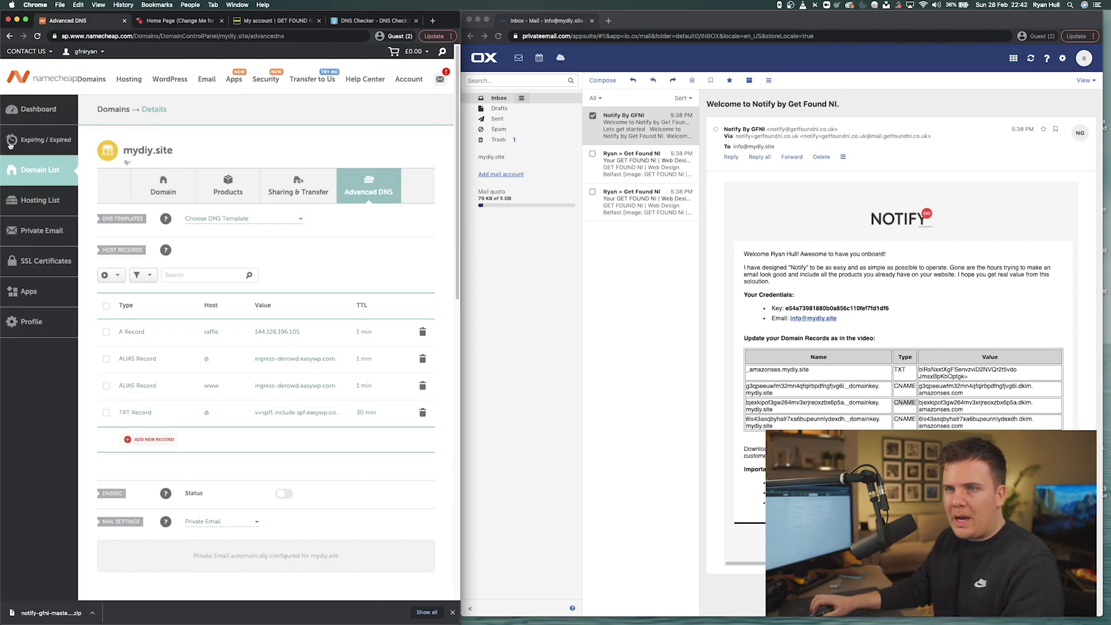
pyautogui.click(173, 177)
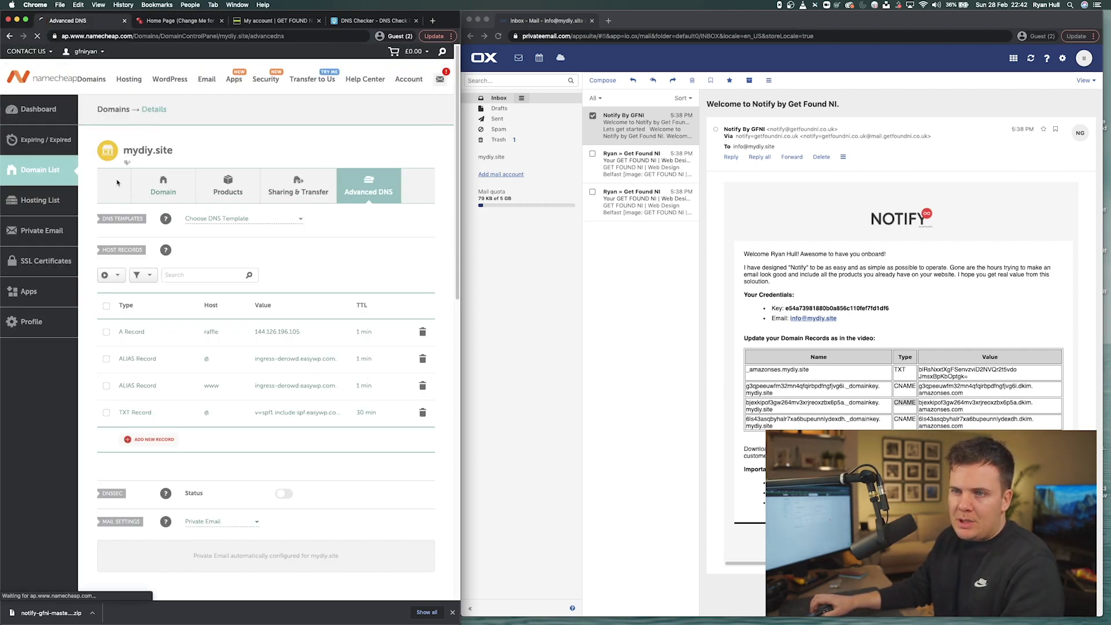
pyautogui.click(51, 174)
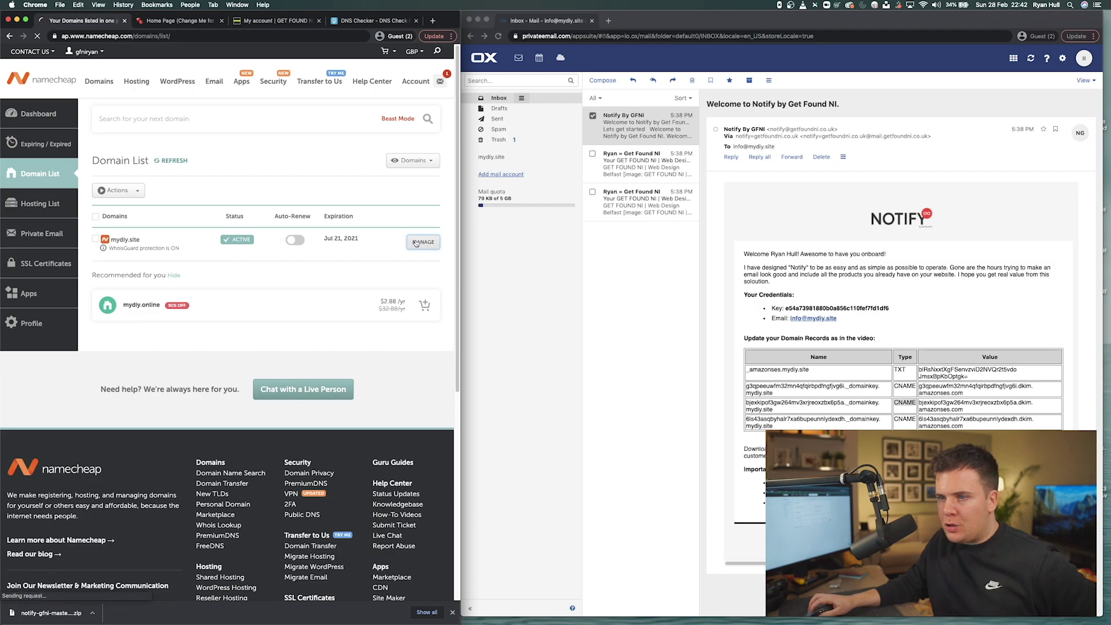
pyautogui.click(423, 242)
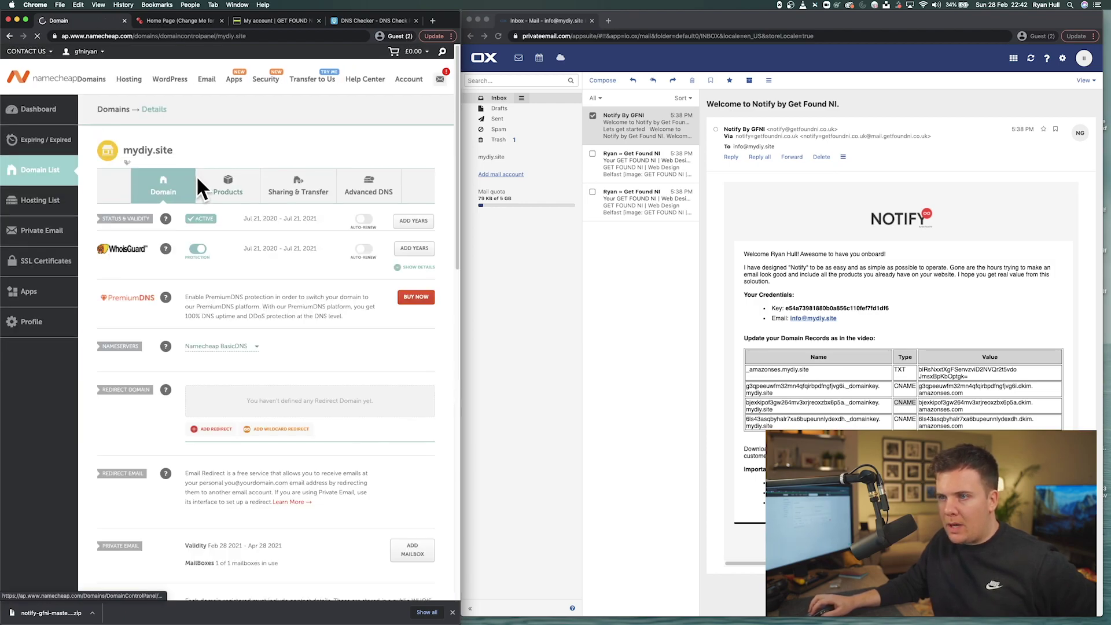
pyautogui.click(364, 197)
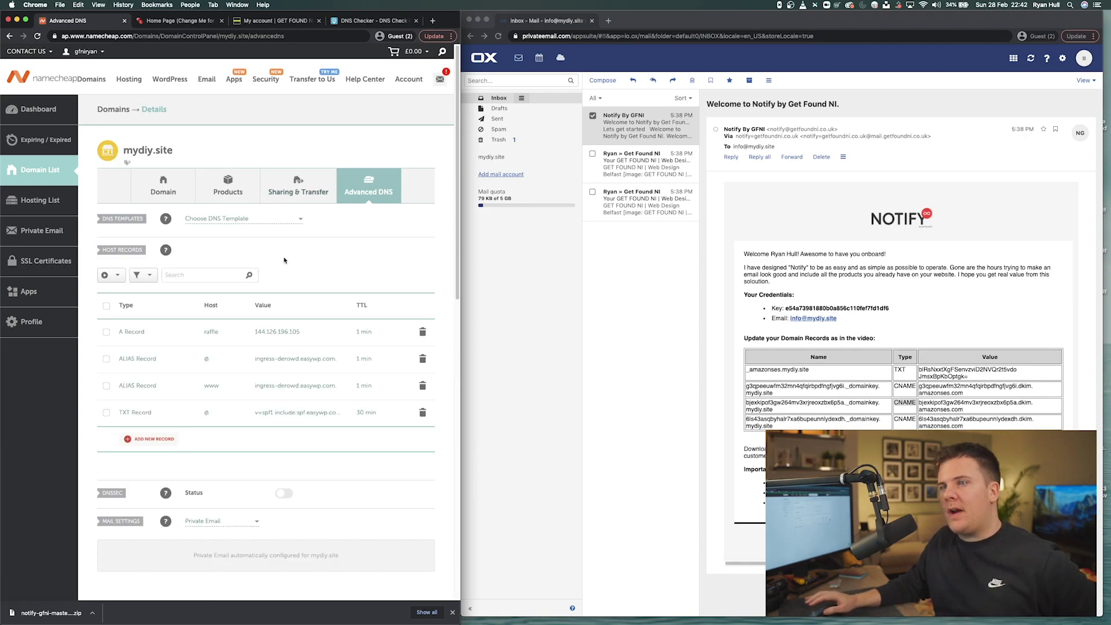
# - Add a new DNS host record and set its type to TXT
pyautogui.click(145, 439)
pyautogui.scroll(-5, 147, 442)
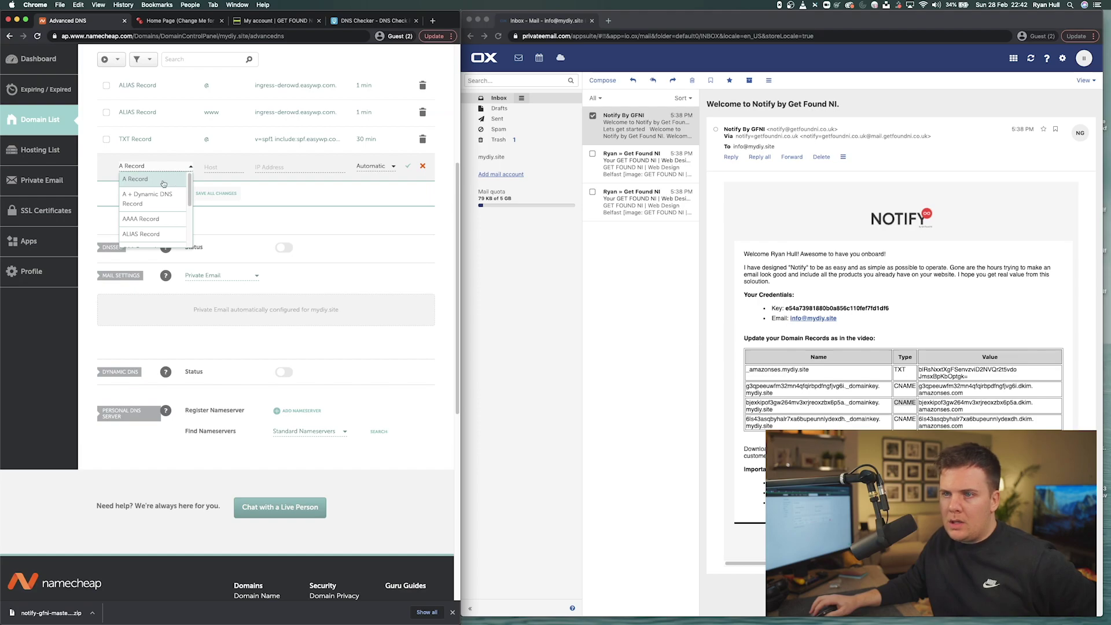
pyautogui.moveTo(190, 181); pyautogui.dragTo(190, 222)
pyautogui.click(141, 224)
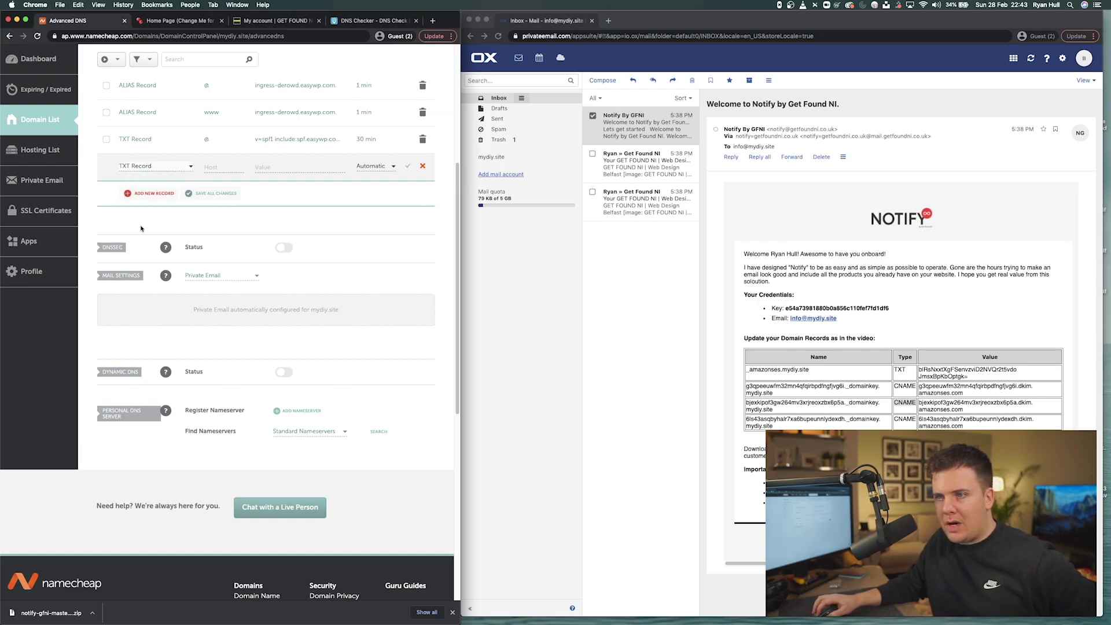
# - Copy _amazonses from the Notify email into the new record's Host field
pyautogui.click(212, 167)
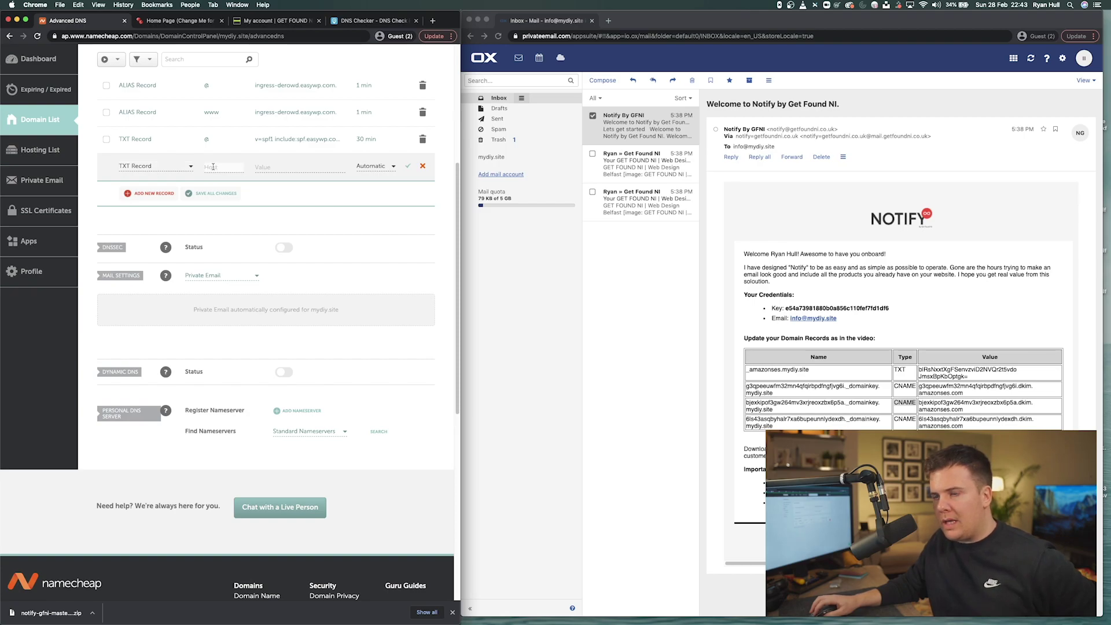
pyautogui.click(820, 359)
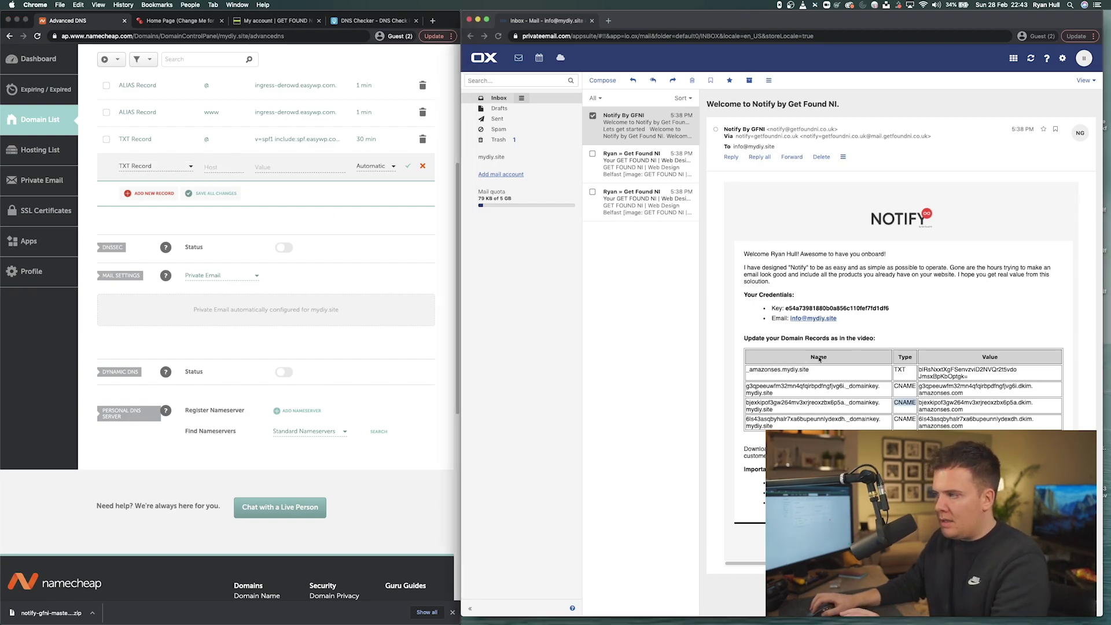
pyautogui.doubleClick(819, 358)
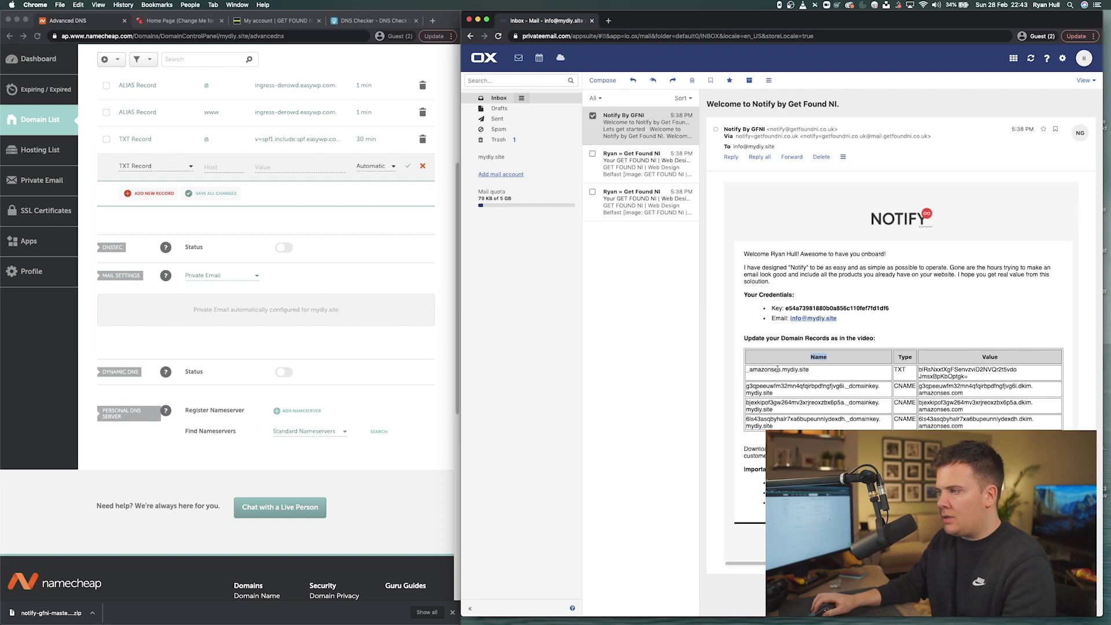
pyautogui.moveTo(779, 369)
pyautogui.mouseDown()
pyautogui.moveTo(803, 369)
pyautogui.moveTo(780, 370)
pyautogui.mouseUp()
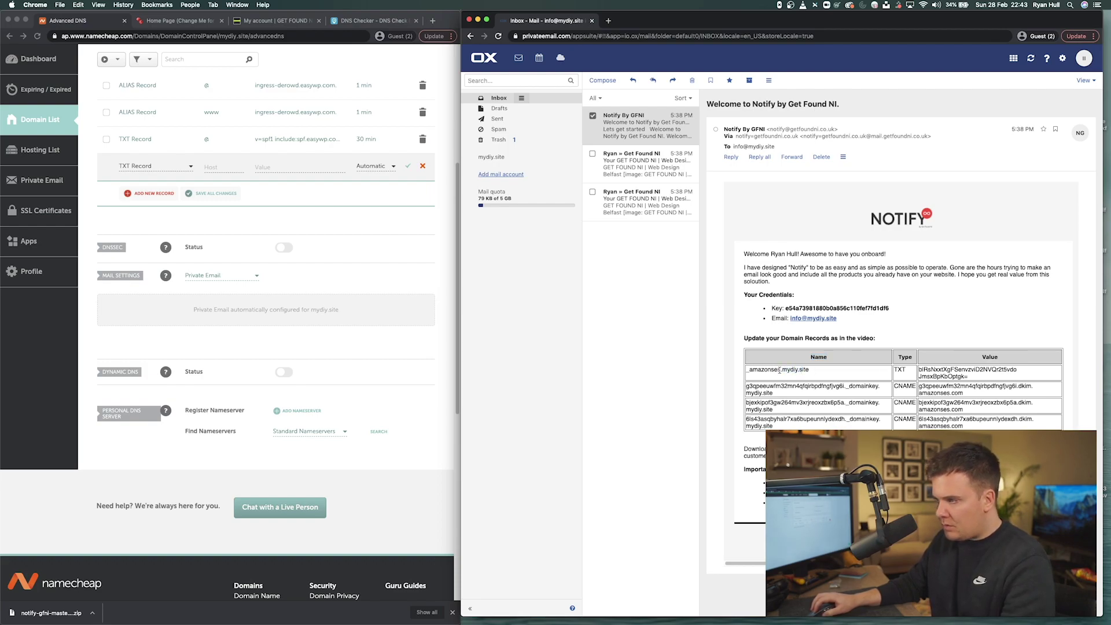
pyautogui.moveTo(781, 369); pyautogui.dragTo(745, 369)
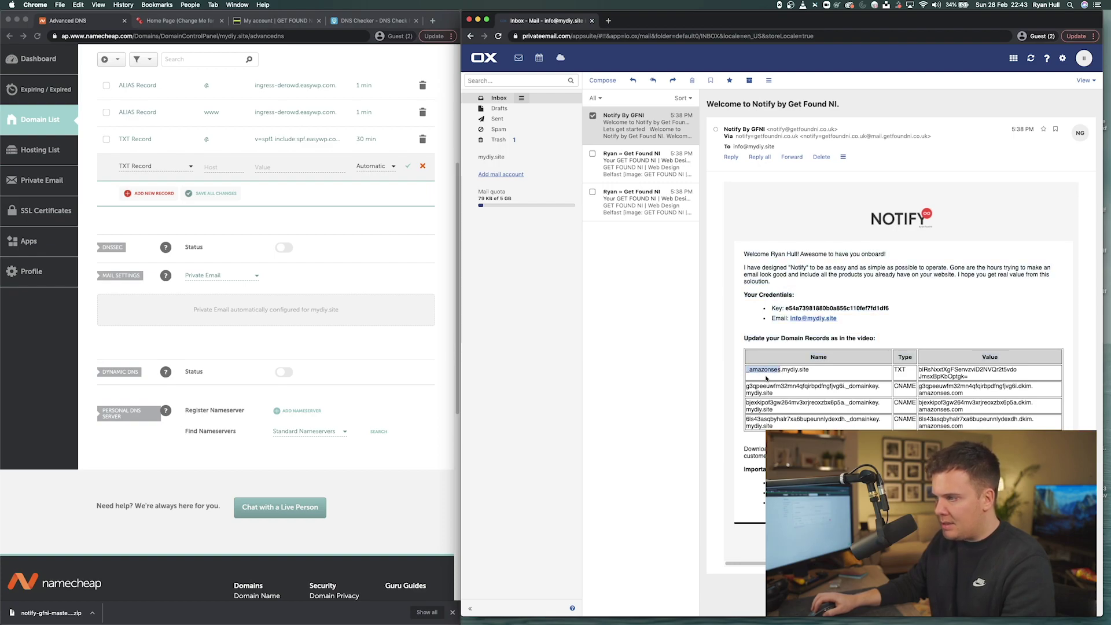
pyautogui.press('super+c')
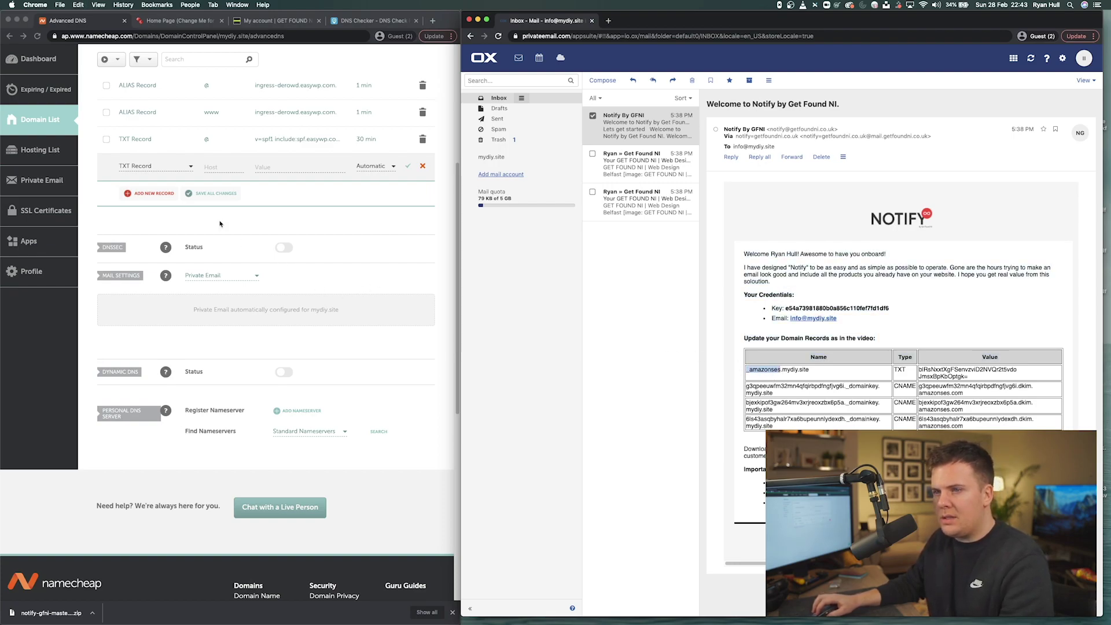
pyautogui.click(226, 167)
pyautogui.press('super+v')
pyautogui.moveTo(238, 166); pyautogui.dragTo(206, 166)
# - Paste the email's TXT verification value into the record and save it
pyautogui.click(289, 167)
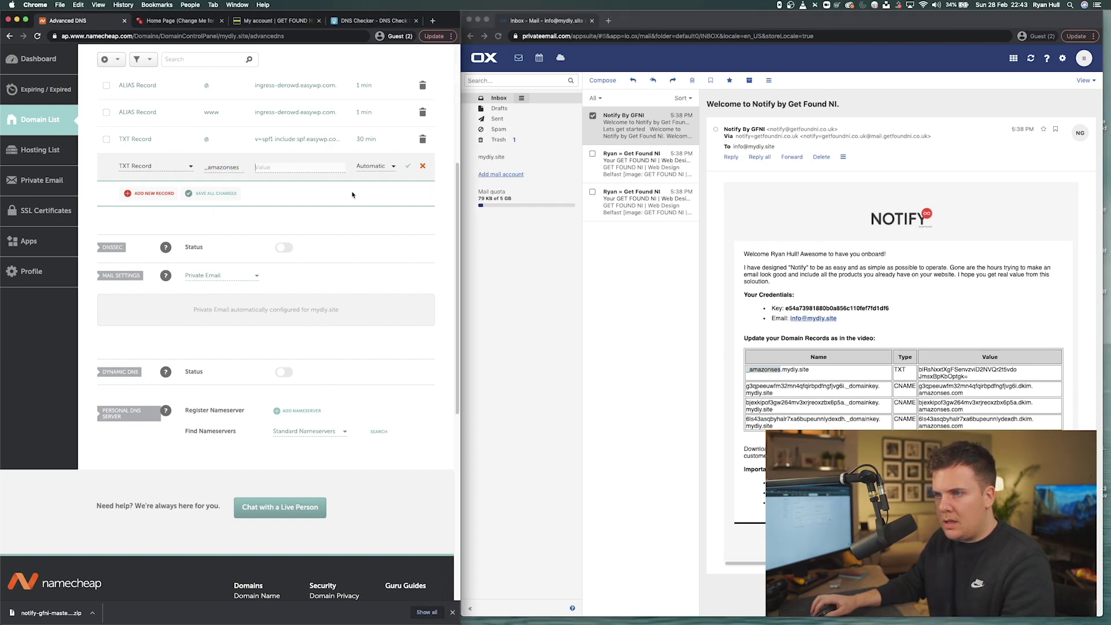
pyautogui.click(981, 375)
pyautogui.moveTo(980, 376); pyautogui.dragTo(920, 368)
pyautogui.press('super+c')
pyautogui.click(300, 167)
pyautogui.press('super+v')
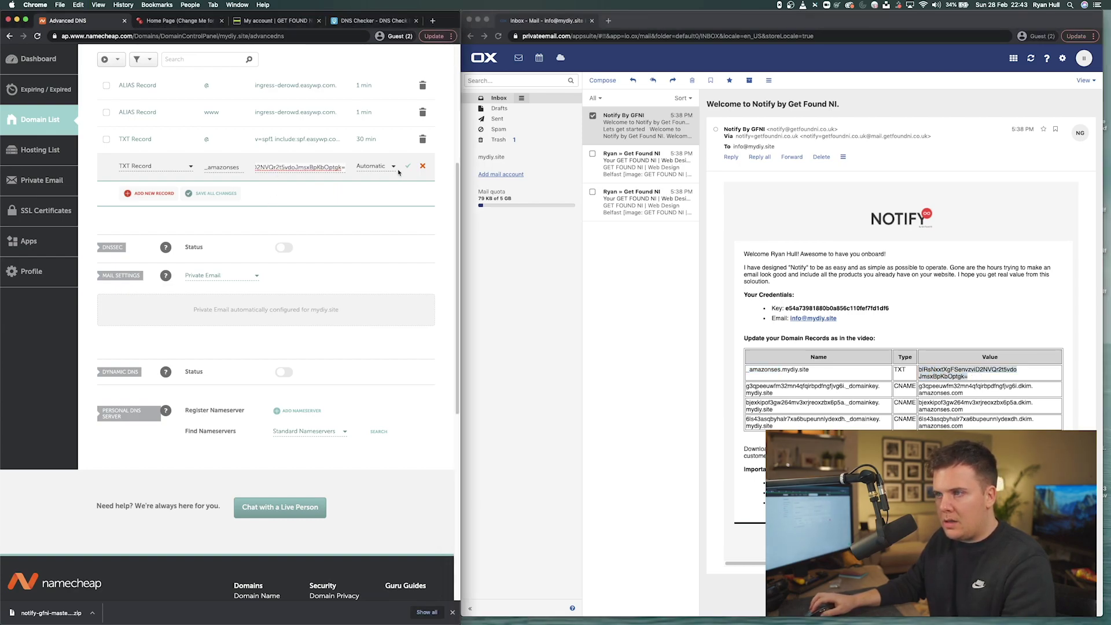
pyautogui.click(407, 166)
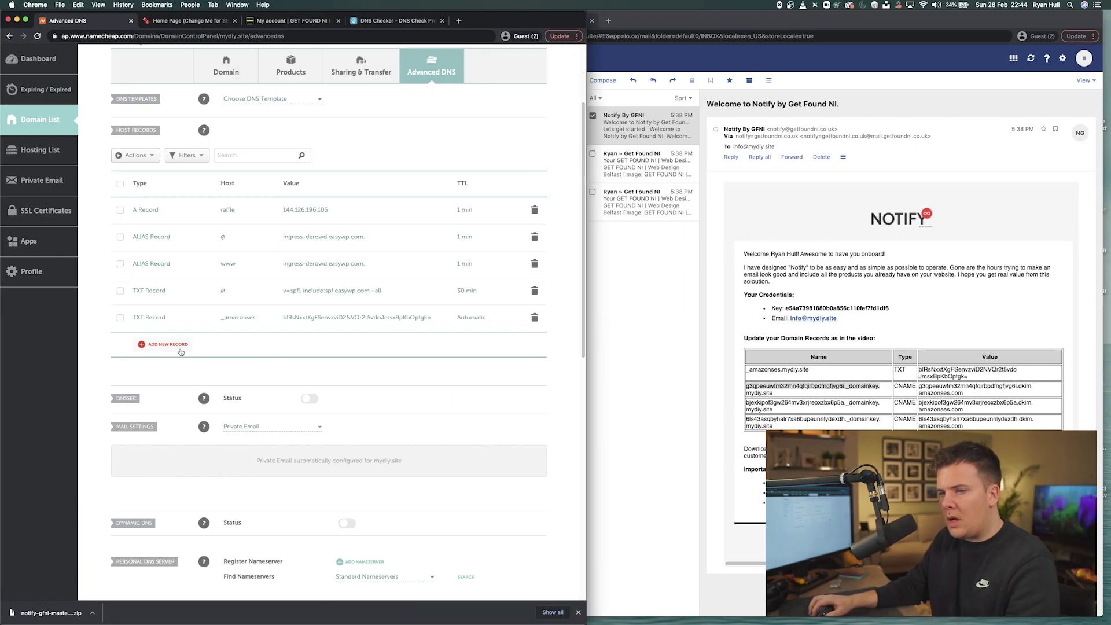
pyautogui.click(172, 349)
# - Add a CNAME record with the email's first DKIM name as its Host
pyautogui.click(169, 168)
pyautogui.moveTo(208, 190); pyautogui.dragTo(208, 218)
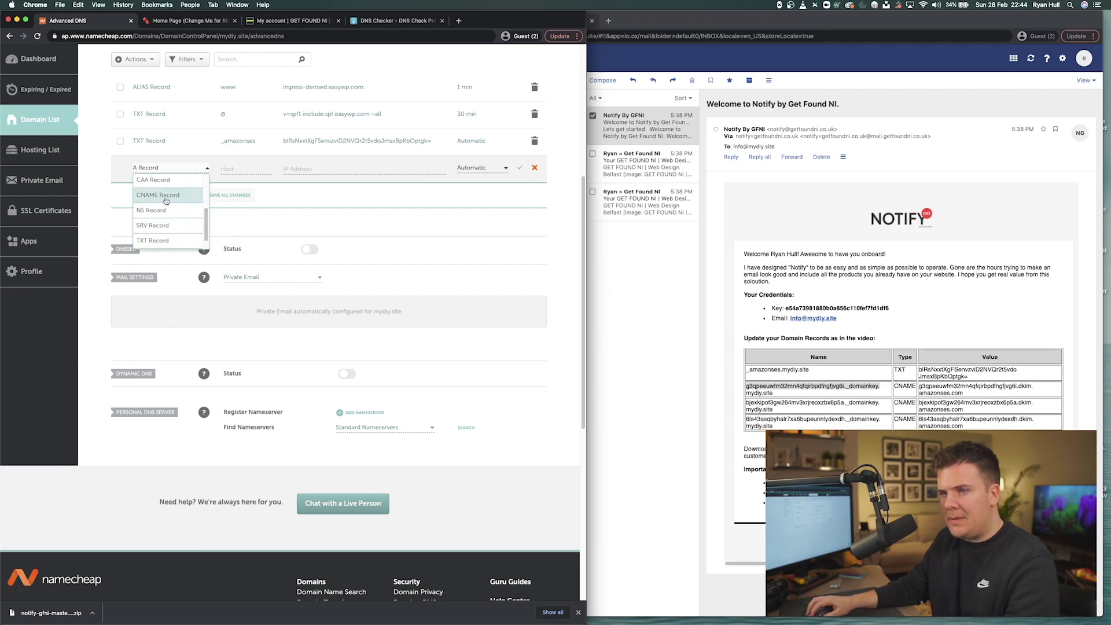
pyautogui.click(166, 201)
pyautogui.click(797, 393)
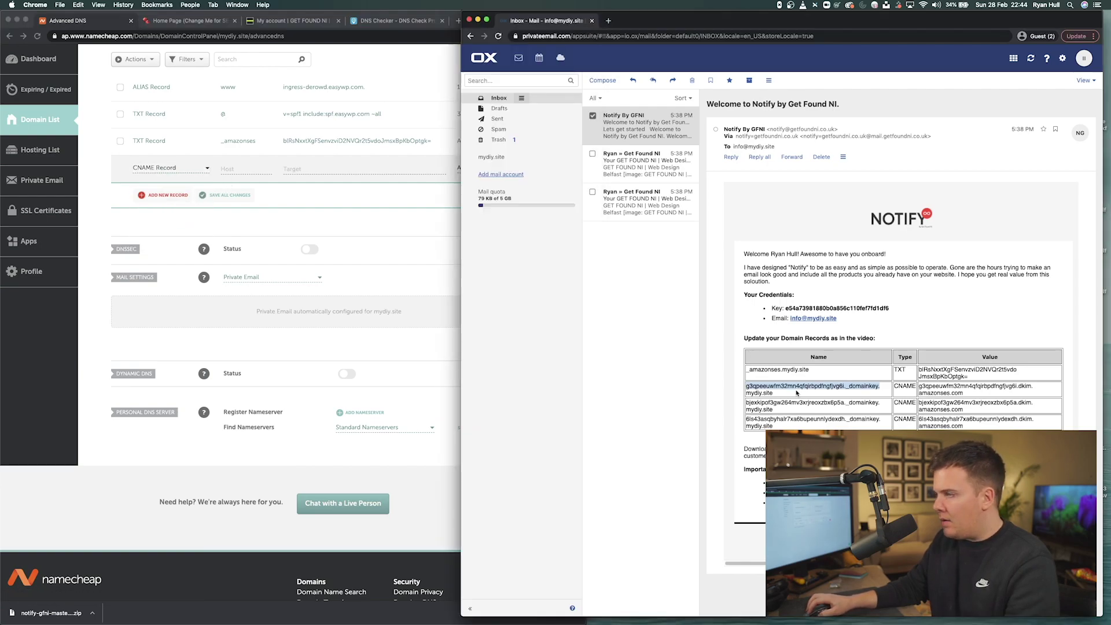
pyautogui.click(747, 386)
pyautogui.moveTo(747, 386); pyautogui.dragTo(879, 385)
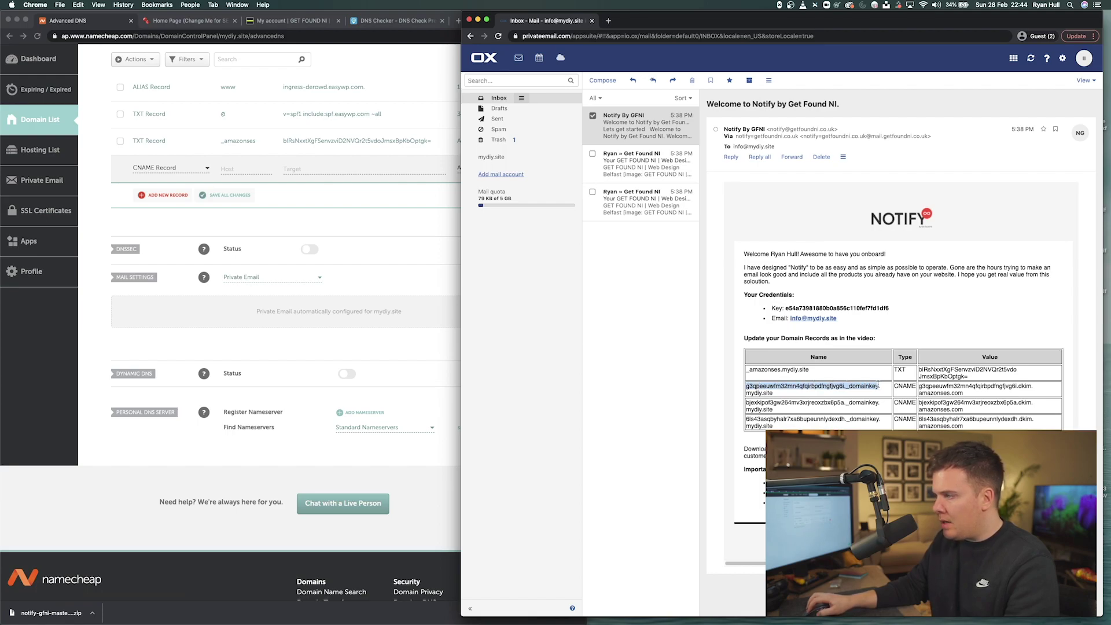
pyautogui.click(782, 386)
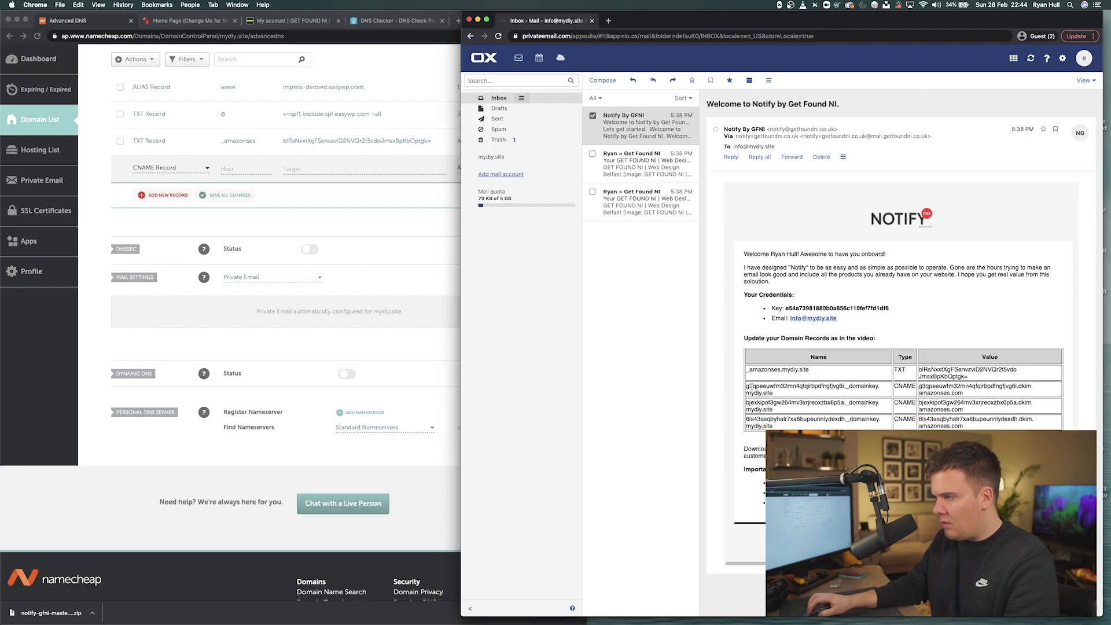
pyautogui.moveTo(747, 386); pyautogui.dragTo(875, 385)
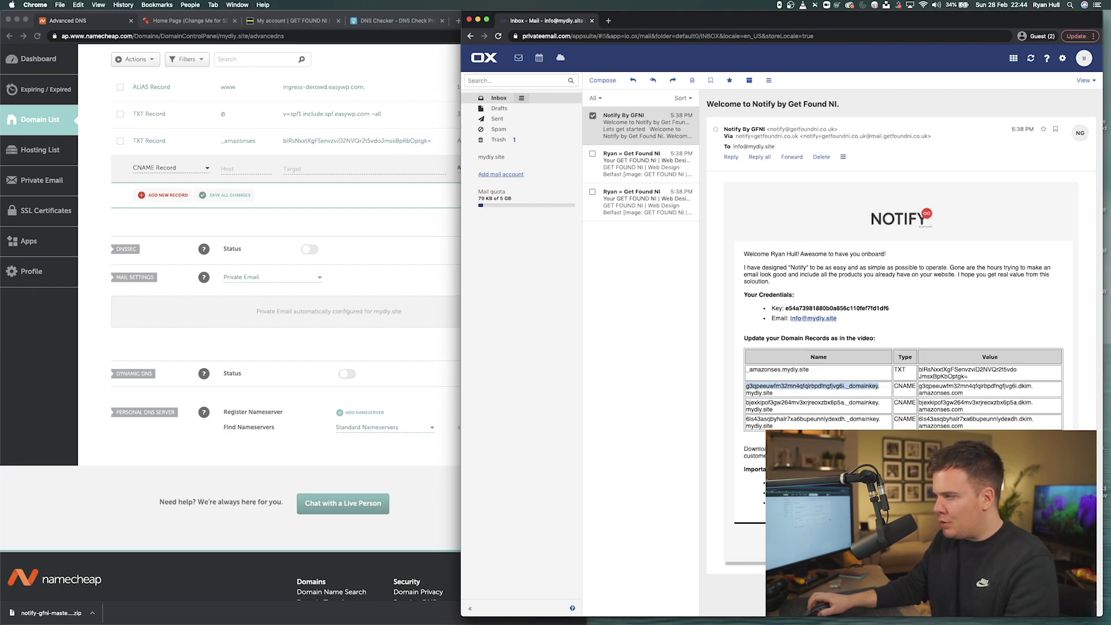
pyautogui.press('super+c')
pyautogui.click(243, 168)
pyautogui.press('super+v')
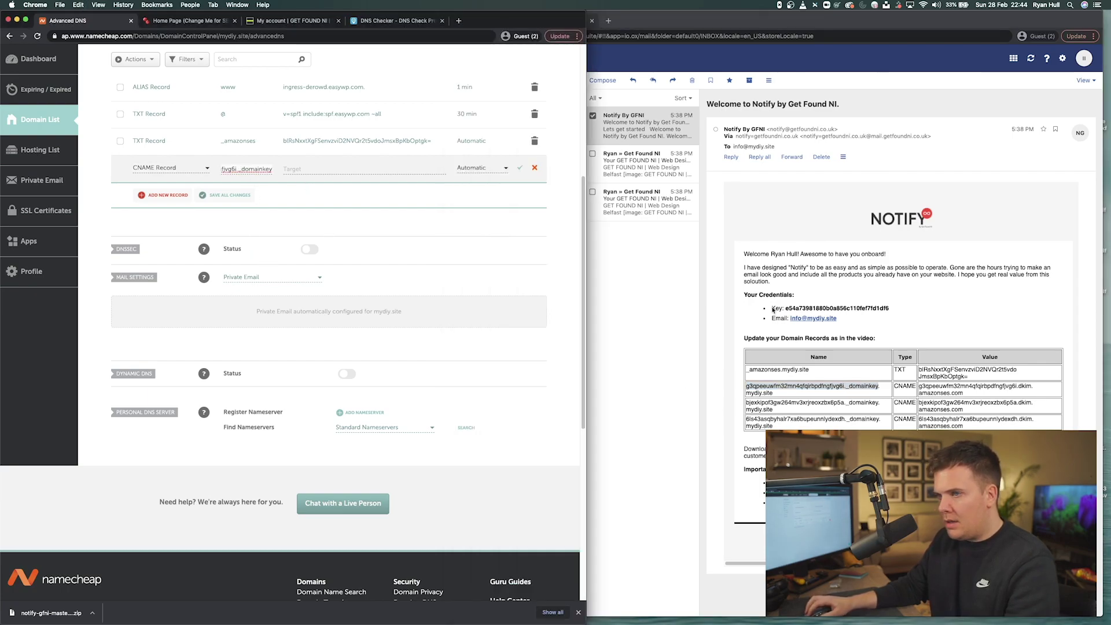
# - Set the first DKIM value (dkim.amazonses.com) as the Target and save the record
pyautogui.doubleClick(944, 385)
pyautogui.moveTo(977, 396); pyautogui.dragTo(920, 388)
pyautogui.press('super+c')
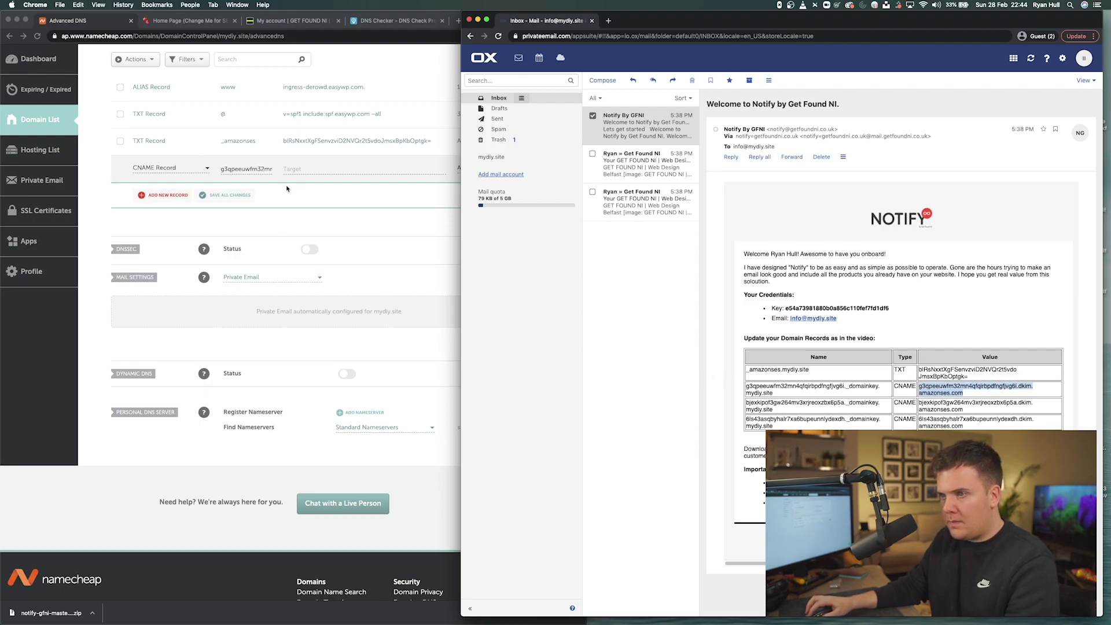
pyautogui.click(308, 168)
pyautogui.press('super+v')
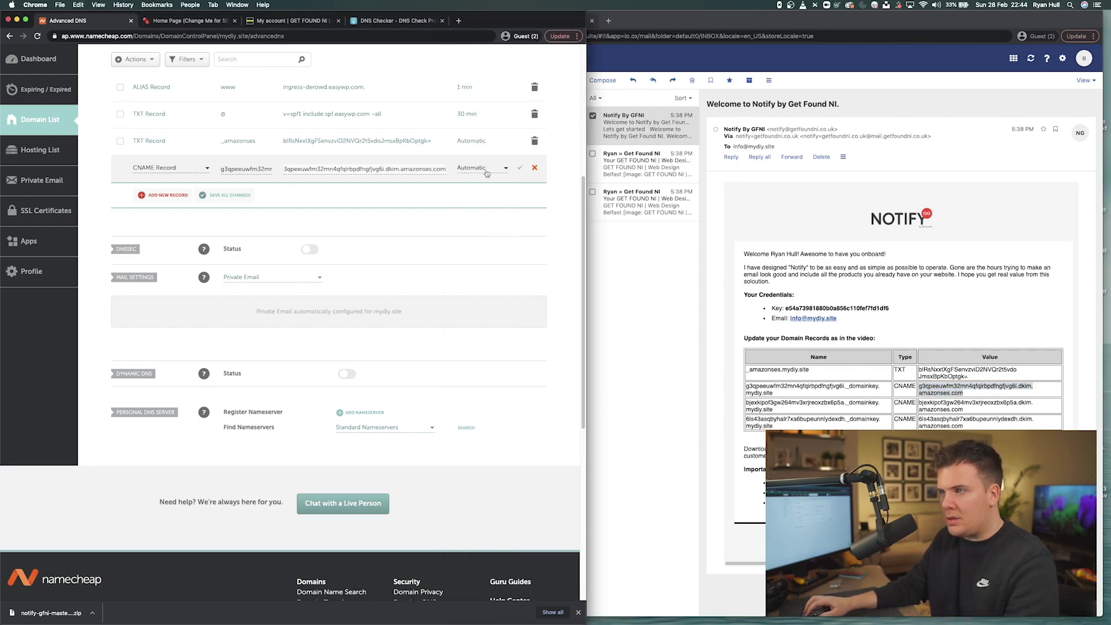
pyautogui.click(519, 168)
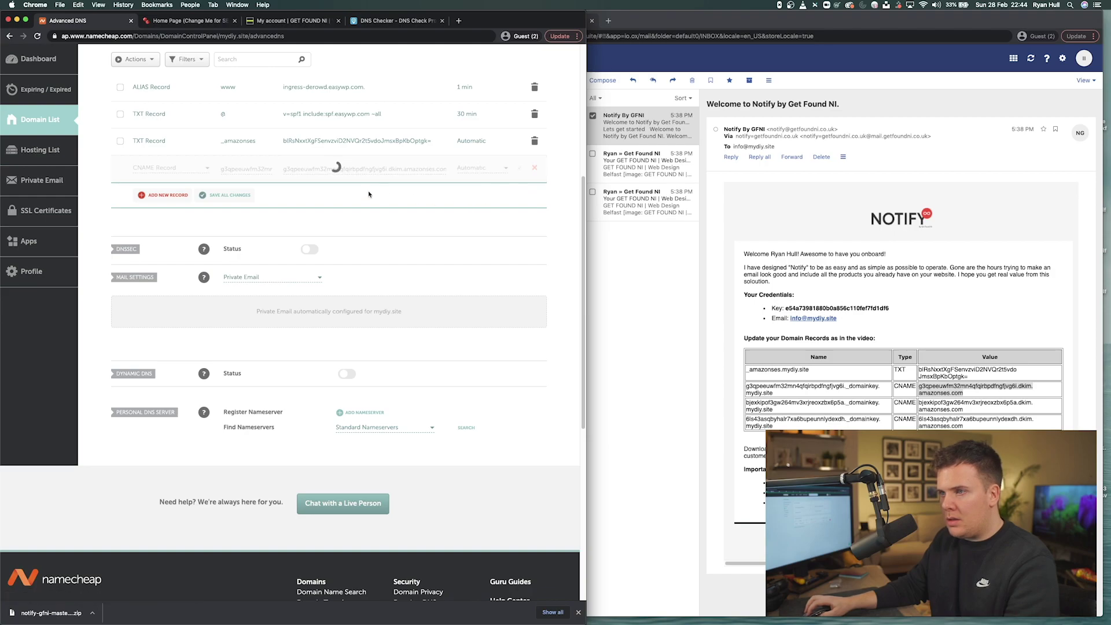
# - Start another new CNAME Record row
pyautogui.click(167, 195)
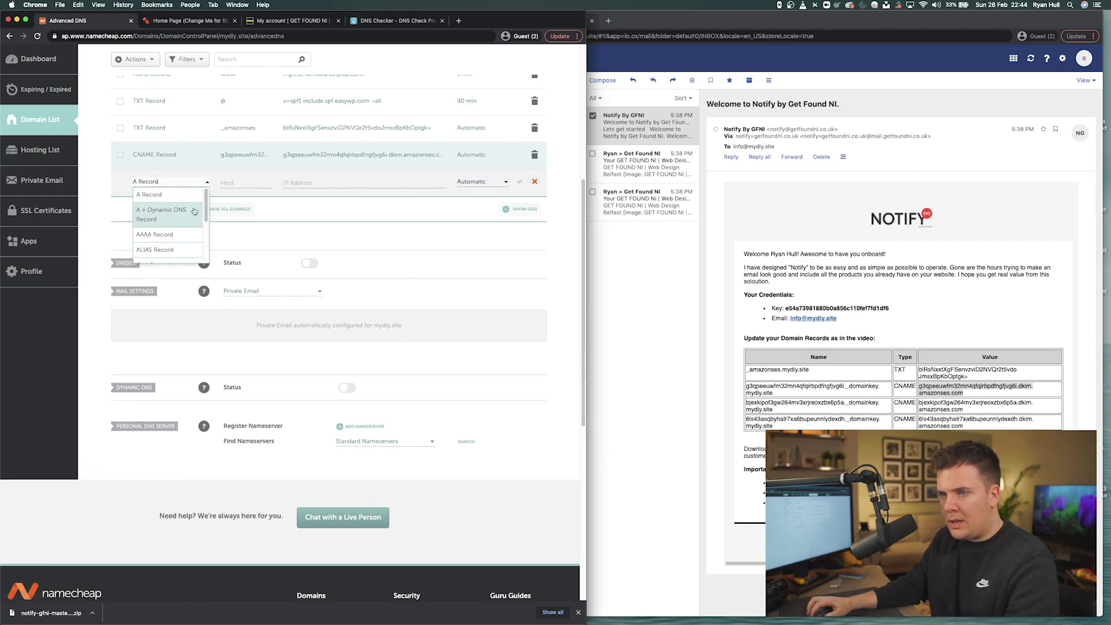
pyautogui.scroll(-2, 195, 210)
pyautogui.click(167, 243)
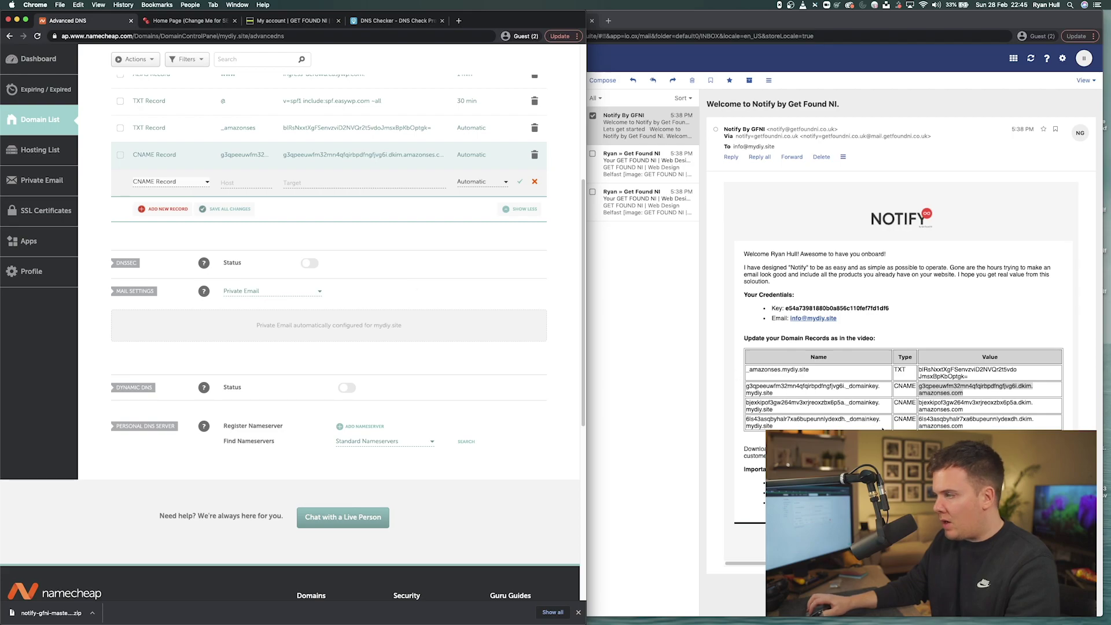
# - Fill the CNAME row with the second DKIM name and value from the email and save it
pyautogui.click(762, 399)
pyautogui.moveTo(746, 402); pyautogui.dragTo(878, 405)
pyautogui.press('super+c')
pyautogui.click(263, 184)
pyautogui.press('super+v')
pyautogui.click(963, 409)
pyautogui.moveTo(963, 409); pyautogui.dragTo(921, 403)
pyautogui.press('super+c')
pyautogui.click(300, 183)
pyautogui.press('super+v')
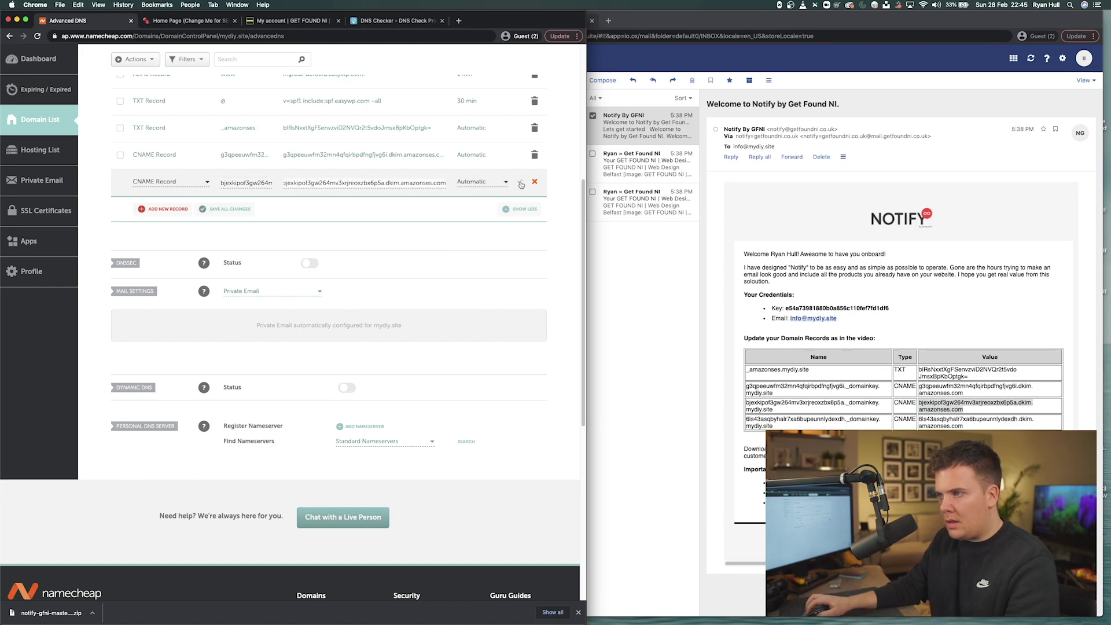
pyautogui.click(519, 183)
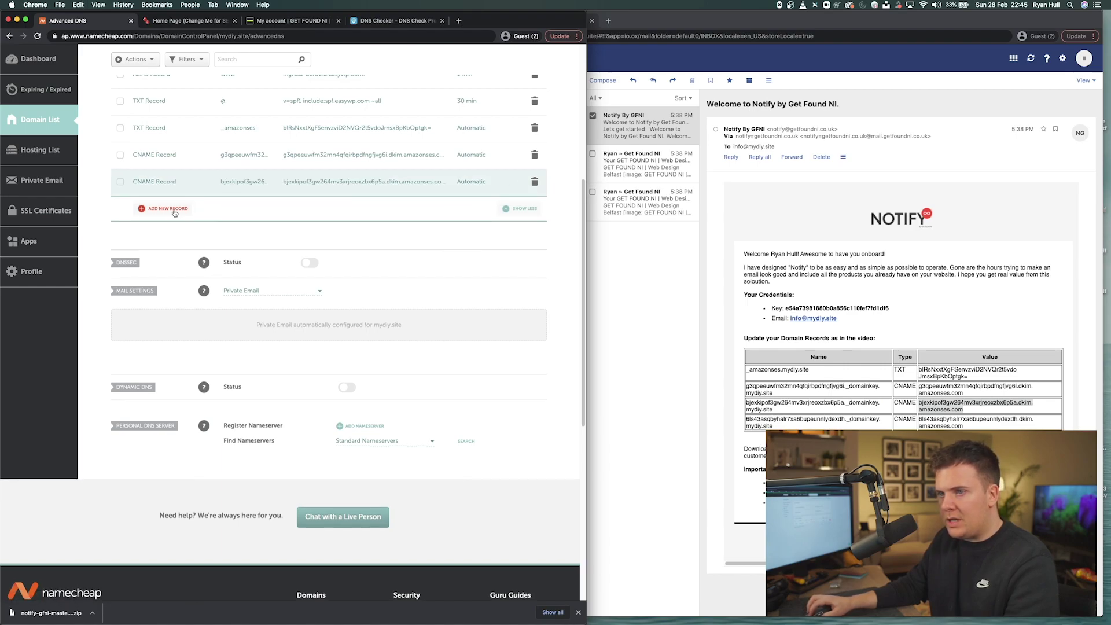
# - Add a new CNAME record with the third DKIM name as its Host
pyautogui.click(172, 210)
pyautogui.scroll(-1, 208, 217)
pyautogui.click(173, 229)
pyautogui.click(803, 413)
pyautogui.click(755, 418)
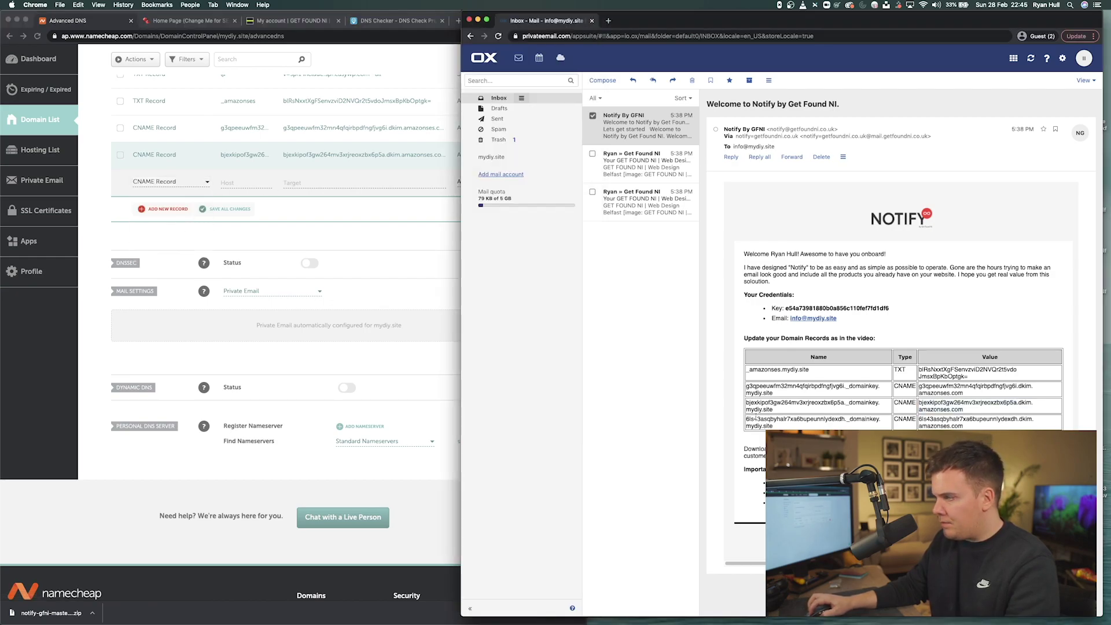
pyautogui.moveTo(746, 418); pyautogui.dragTo(872, 419)
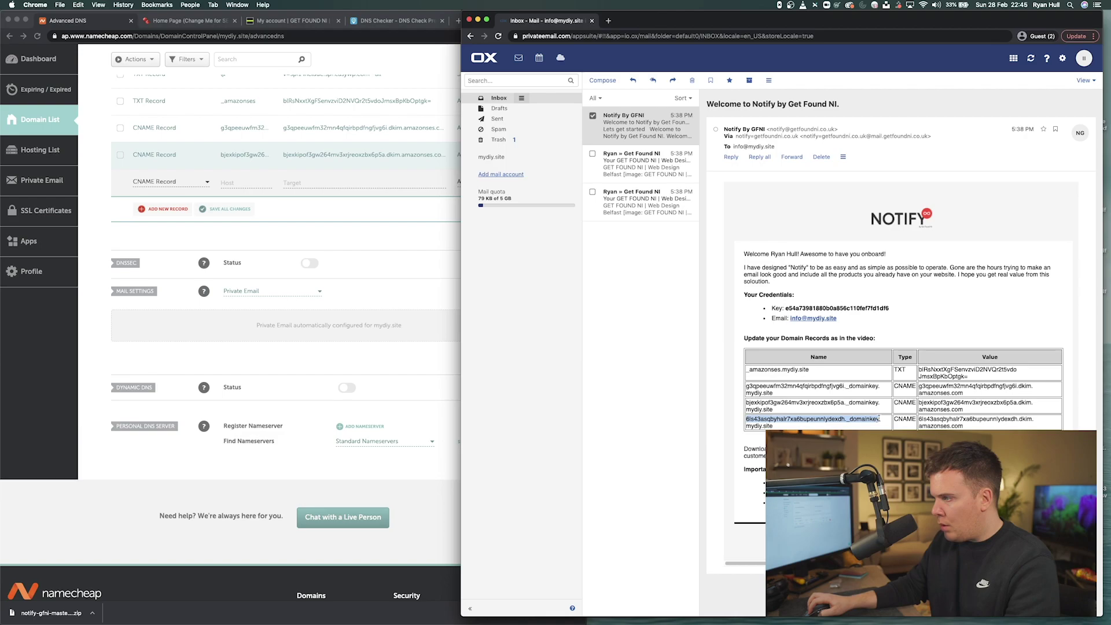
pyautogui.press('super+c')
pyautogui.click(236, 183)
pyautogui.press('super+v')
# - Set the third DKIM value (amazonses.com) as the record's Target
pyautogui.click(338, 184)
pyautogui.click(951, 420)
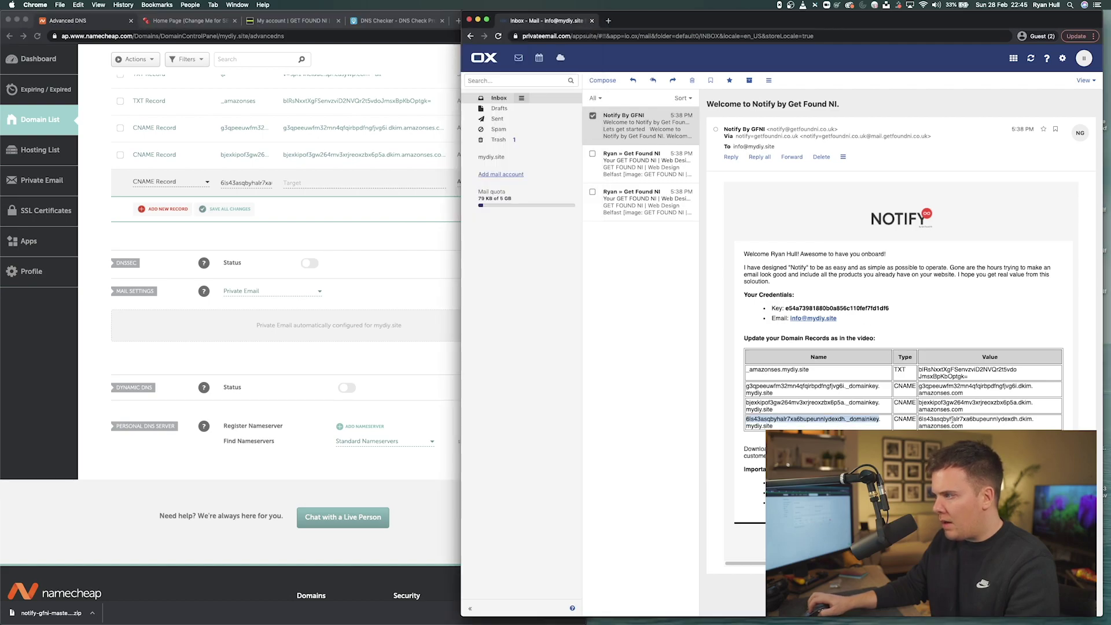
pyautogui.moveTo(968, 427); pyautogui.dragTo(919, 419)
pyautogui.press('super+c')
pyautogui.click(316, 185)
pyautogui.press('super+v')
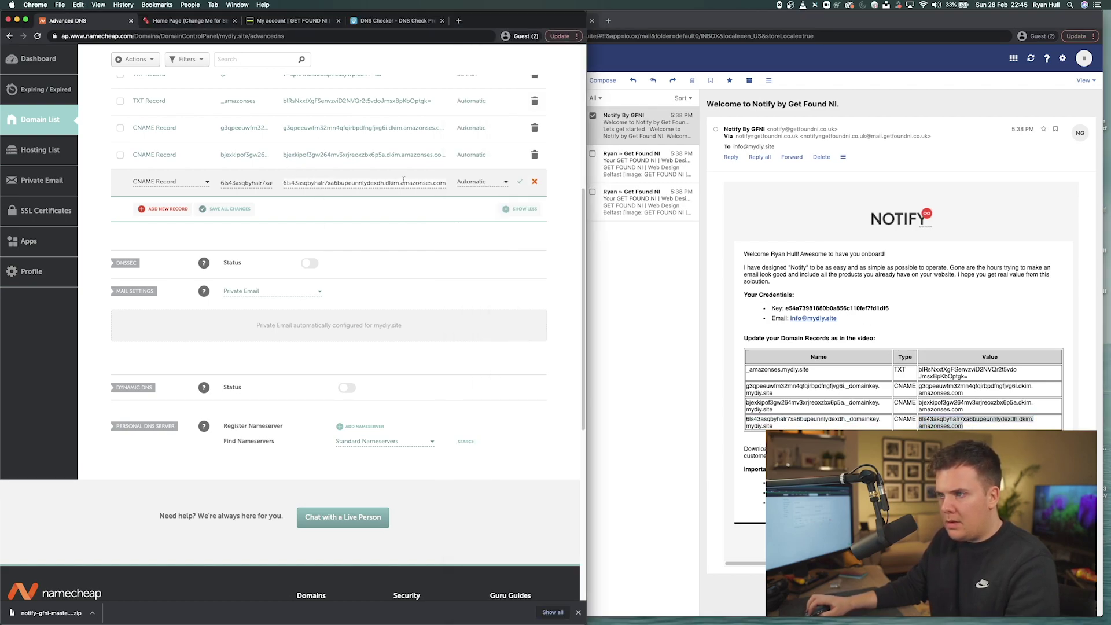
# - Compare the host's _domainkey ending with the mydiy.site suffix shown in the email
pyautogui.click(253, 183)
pyautogui.moveTo(226, 183); pyautogui.dragTo(269, 181)
pyautogui.click(239, 183)
pyautogui.click(270, 182)
pyautogui.click(879, 422)
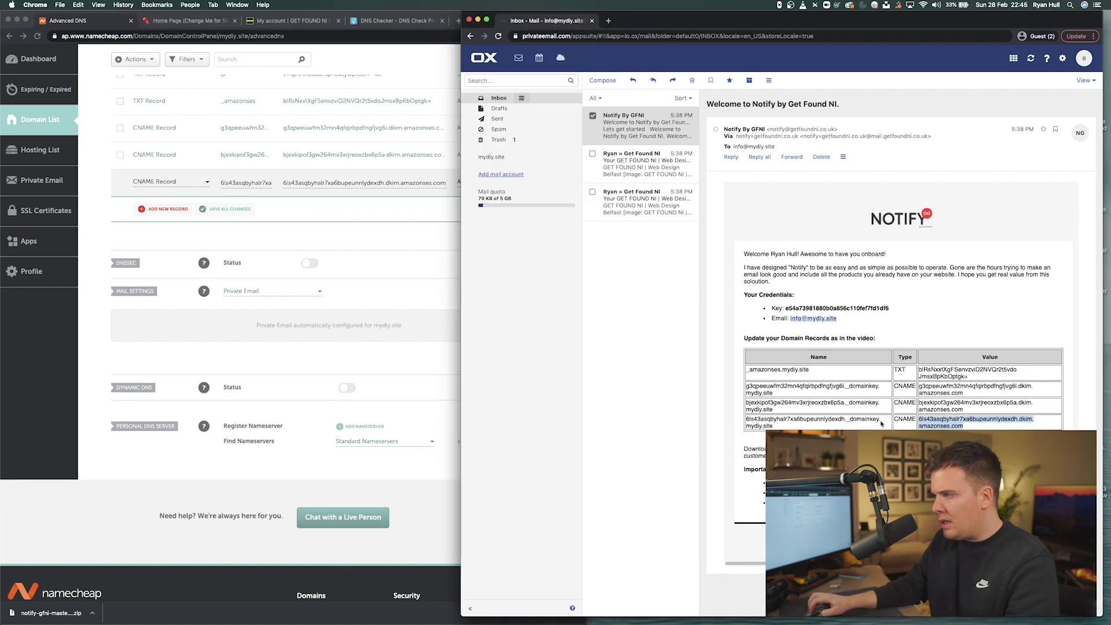
pyautogui.moveTo(748, 425); pyautogui.dragTo(776, 428)
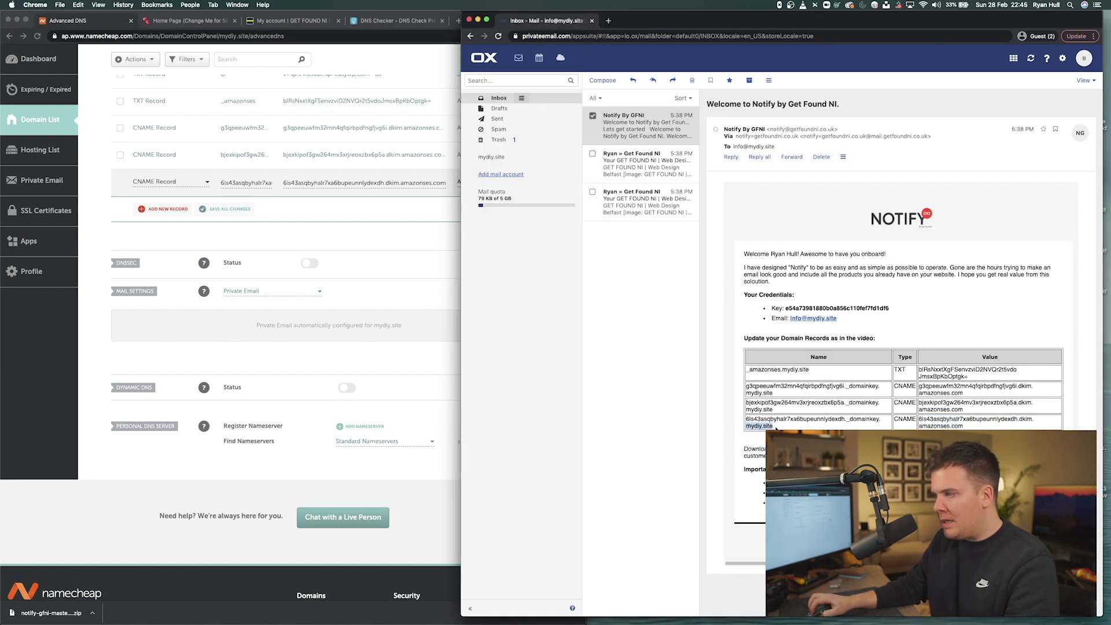
pyautogui.click(786, 420)
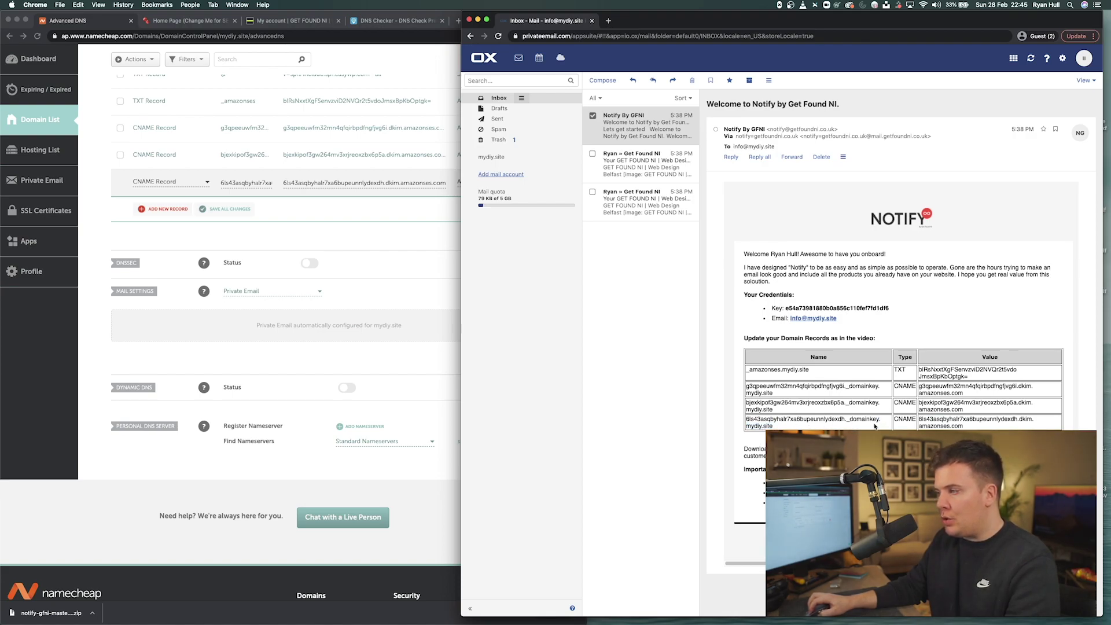
pyautogui.click(294, 203)
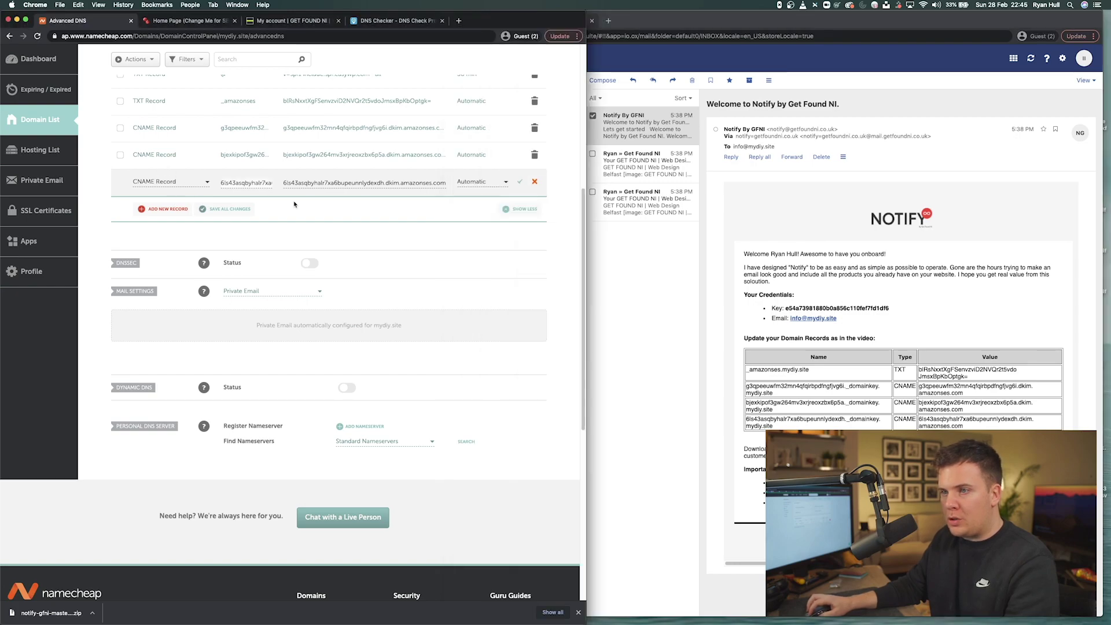
pyautogui.scroll(10, 294, 204)
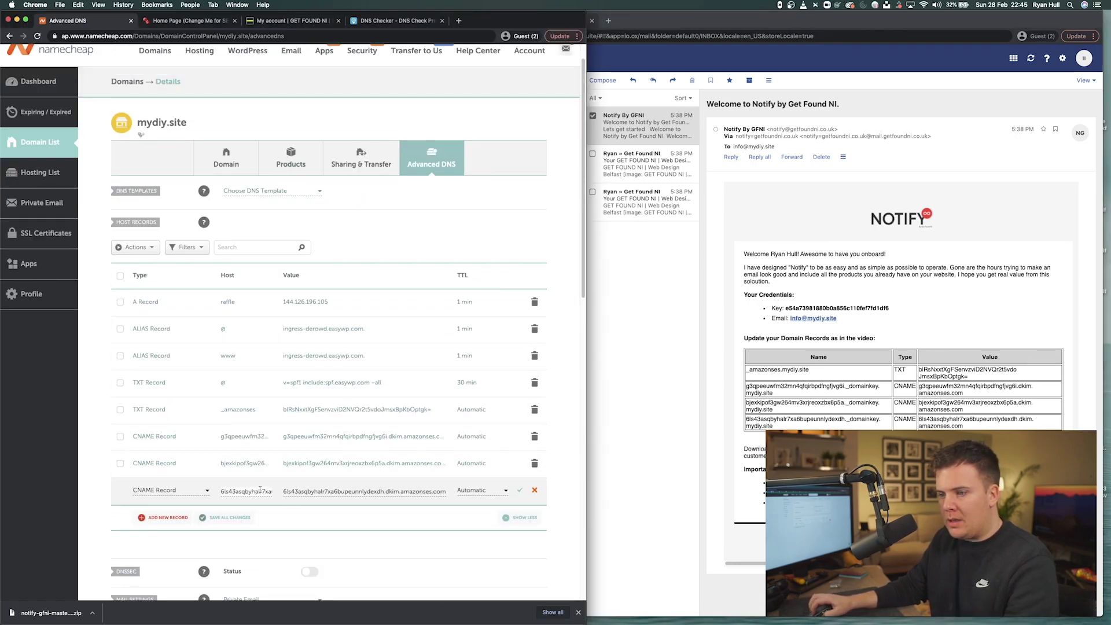
pyautogui.moveTo(228, 491)
pyautogui.mouseDown()
pyautogui.moveTo(296, 491)
pyautogui.moveTo(214, 495)
pyautogui.mouseUp()
pyautogui.doubleClick(249, 491)
pyautogui.moveTo(137, 123); pyautogui.dragTo(190, 123)
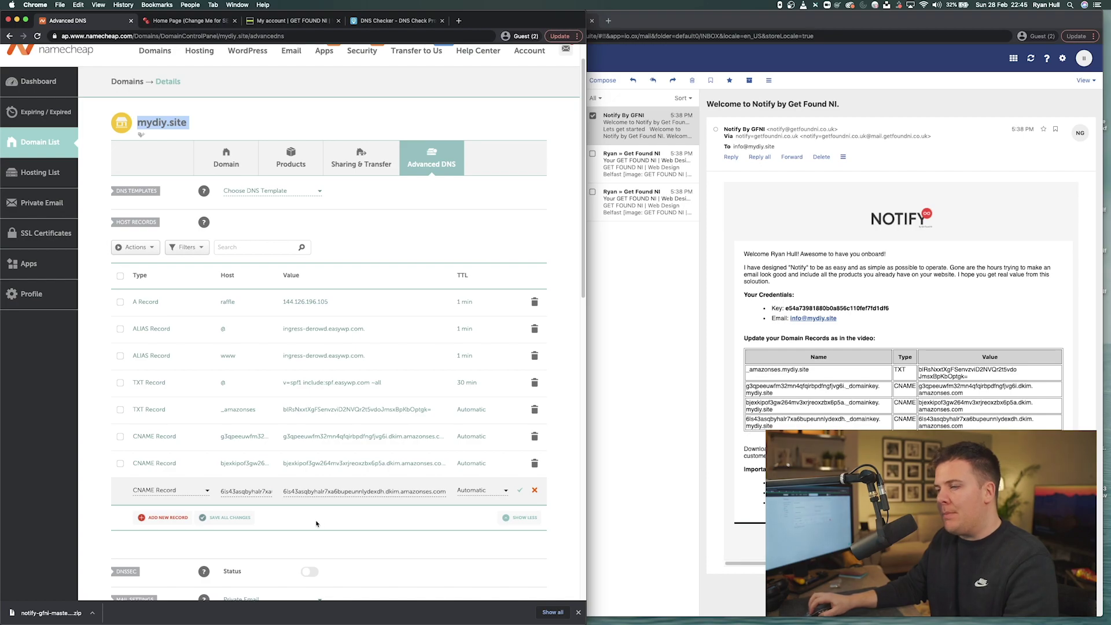
# - Save the third DKIM CNAME row with its green check mark
pyautogui.click(518, 492)
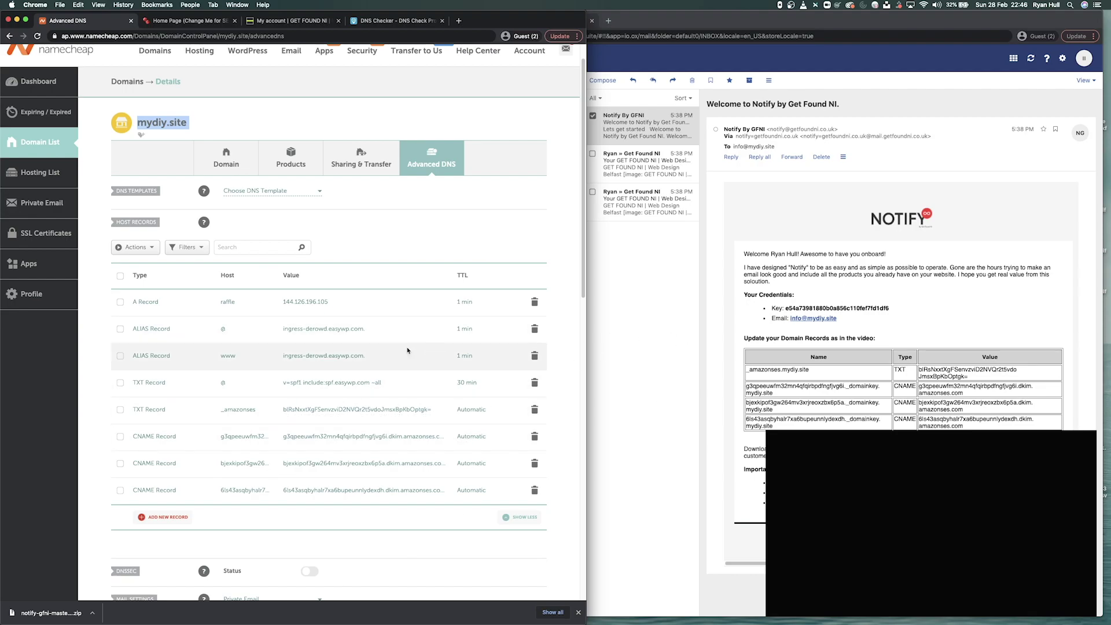
# - Close Advanced DNS, resize the browser, and reach Plugins > Add New via Dashboard
pyautogui.click(131, 21)
pyautogui.click(136, 34)
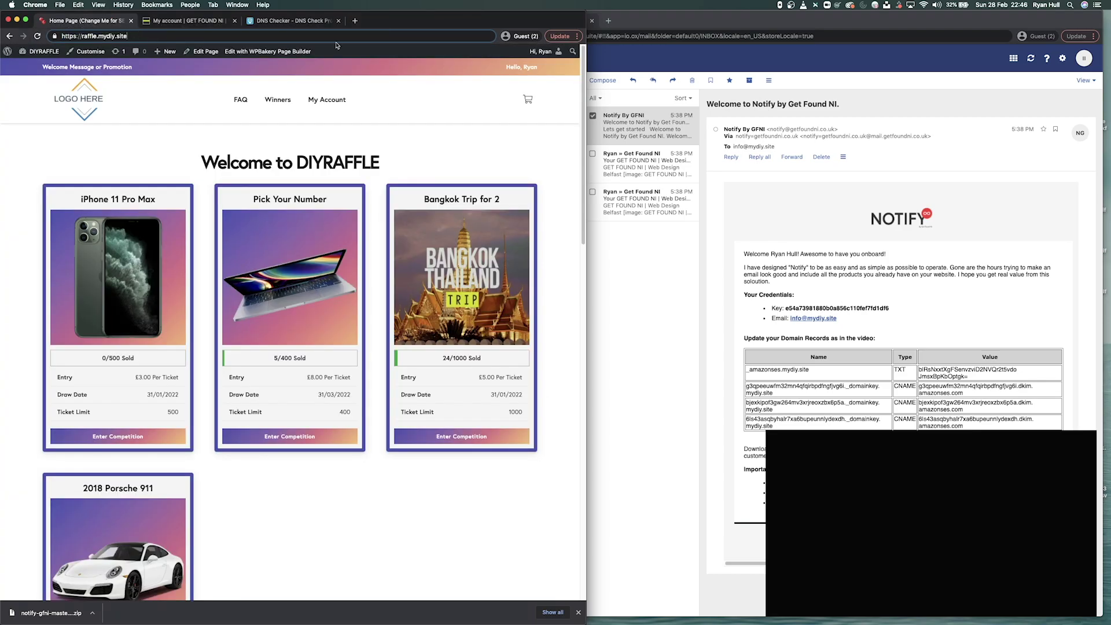
pyautogui.doubleClick(570, 21)
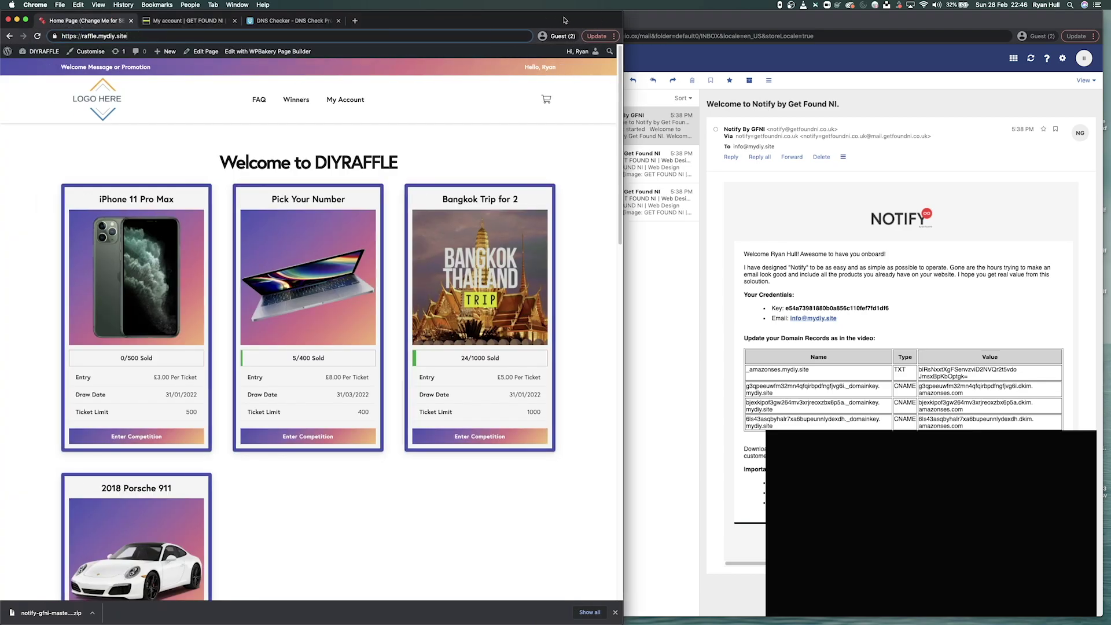
pyautogui.moveTo(1109, 11); pyautogui.dragTo(624, 15)
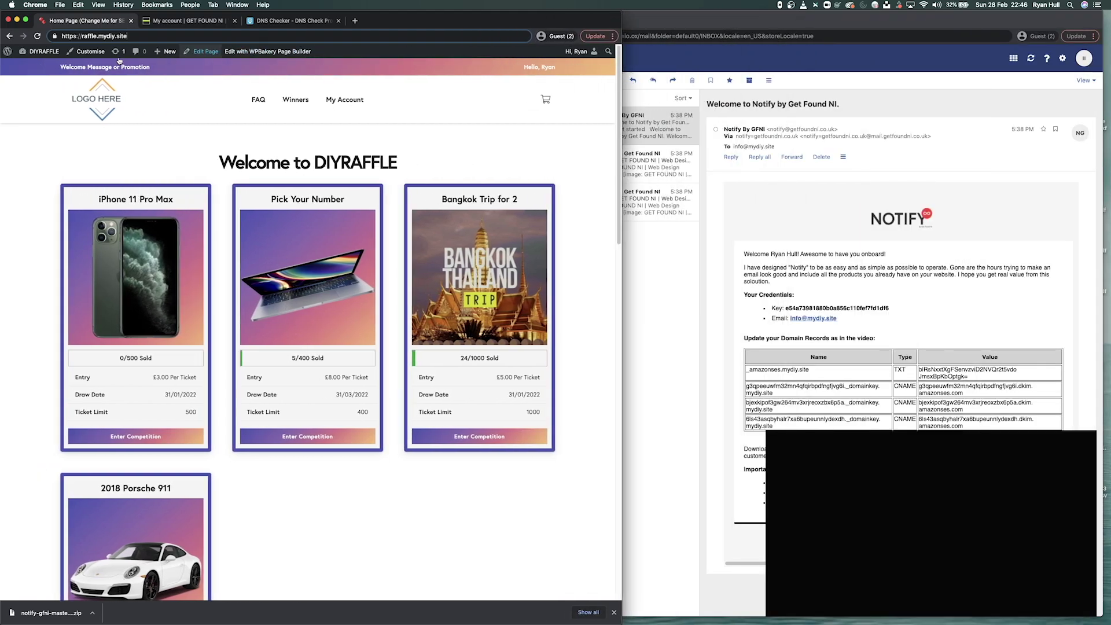
pyautogui.click(34, 68)
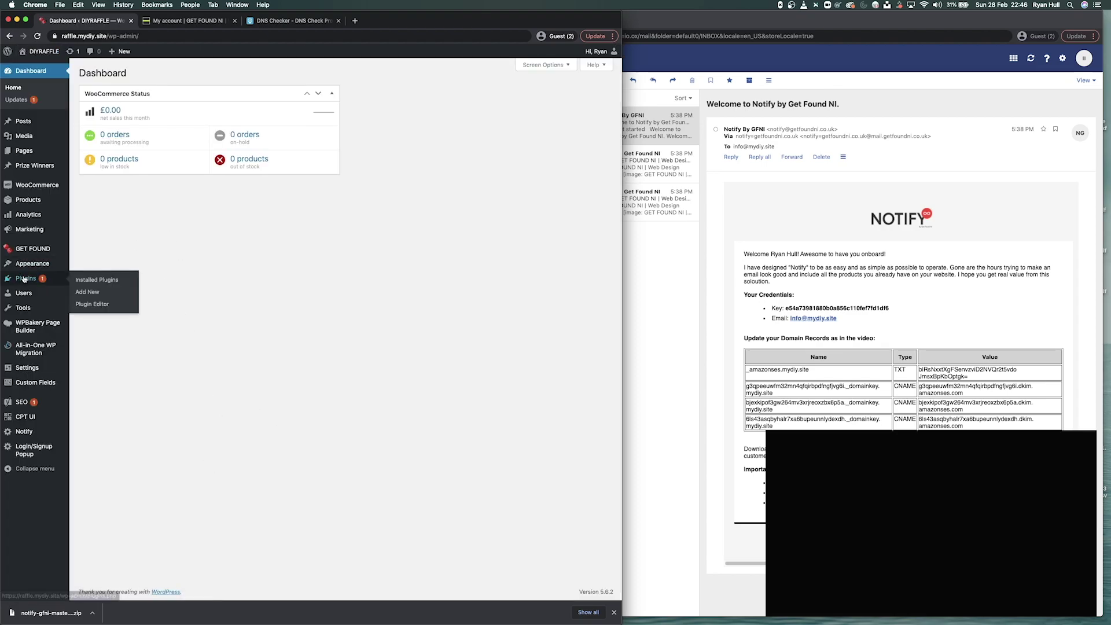
pyautogui.click(89, 293)
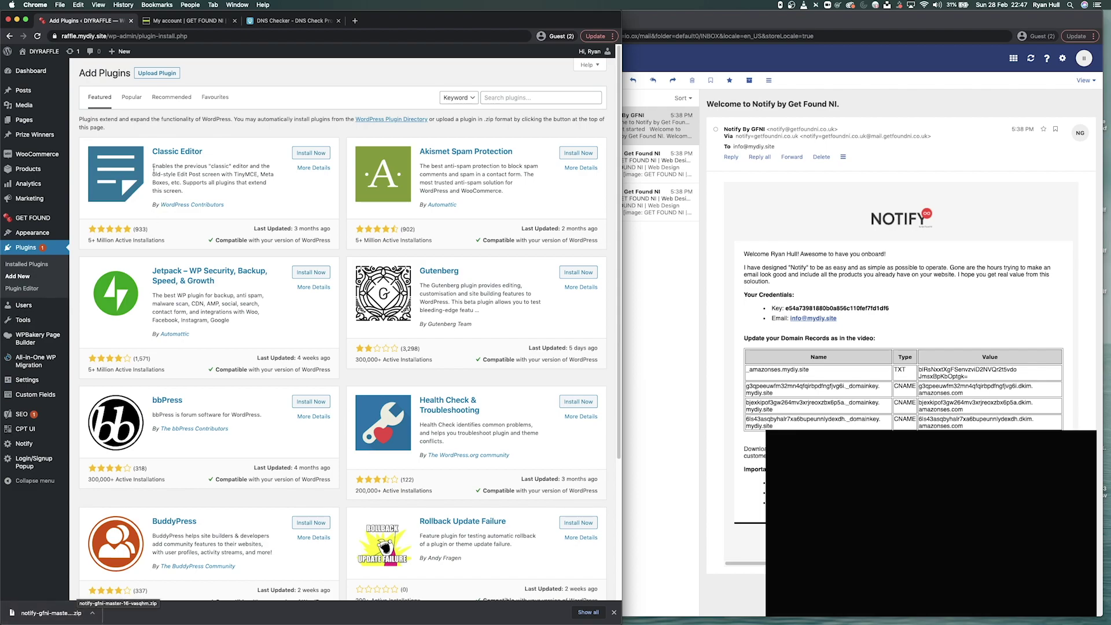
# - Upload notify-gfni-master (17).zip through Upload Plugin and install it
pyautogui.click(149, 76)
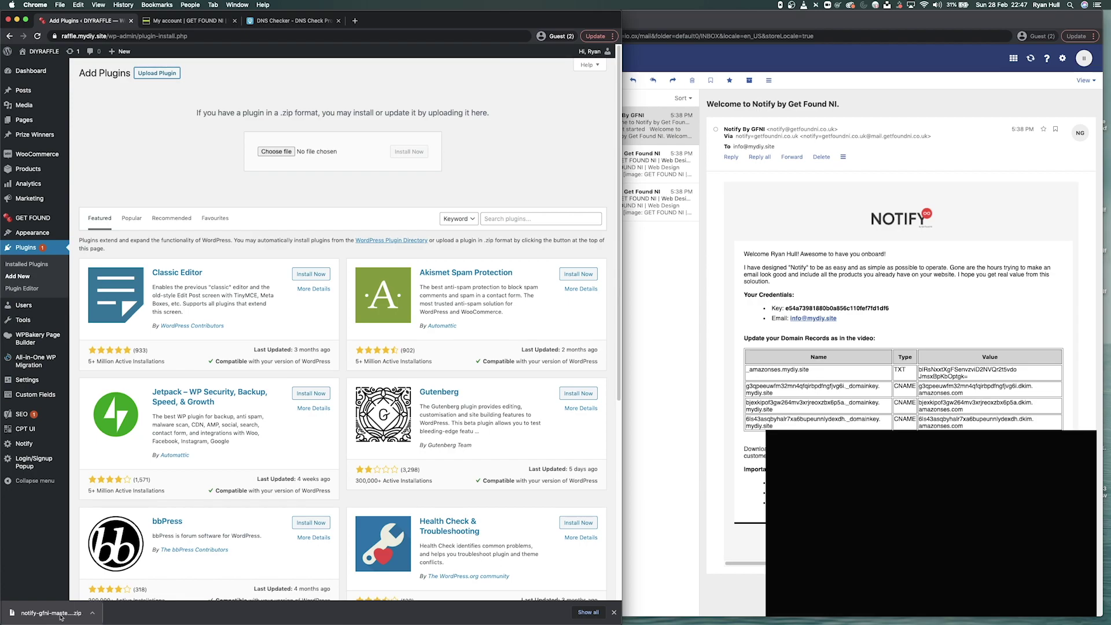
pyautogui.moveTo(43, 615); pyautogui.dragTo(275, 154)
pyautogui.moveTo(275, 154); pyautogui.dragTo(275, 155)
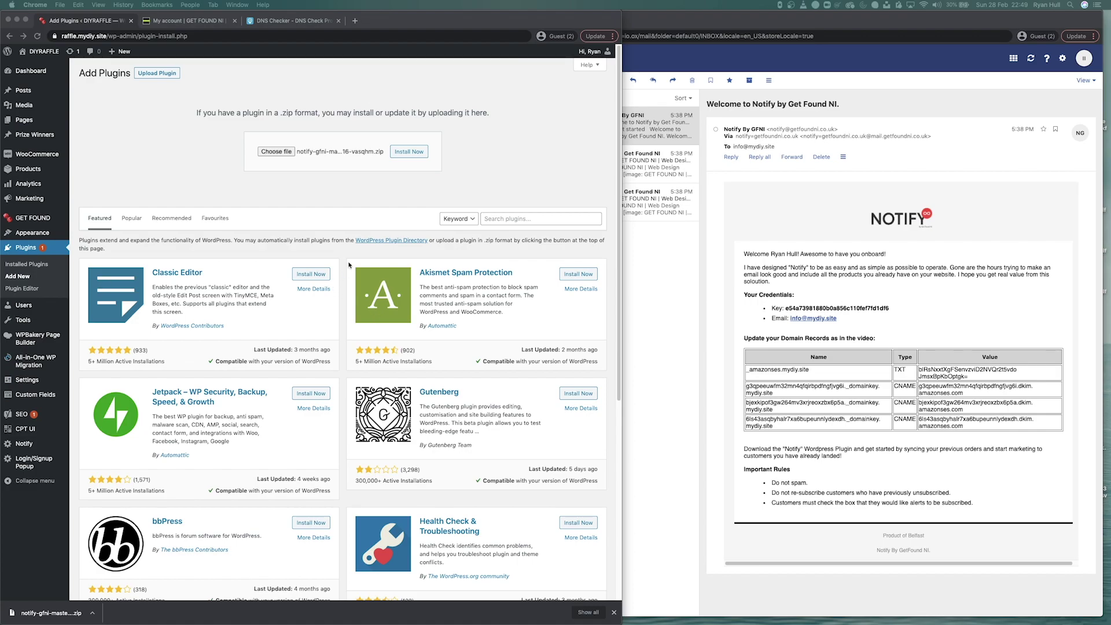
pyautogui.click(437, 188)
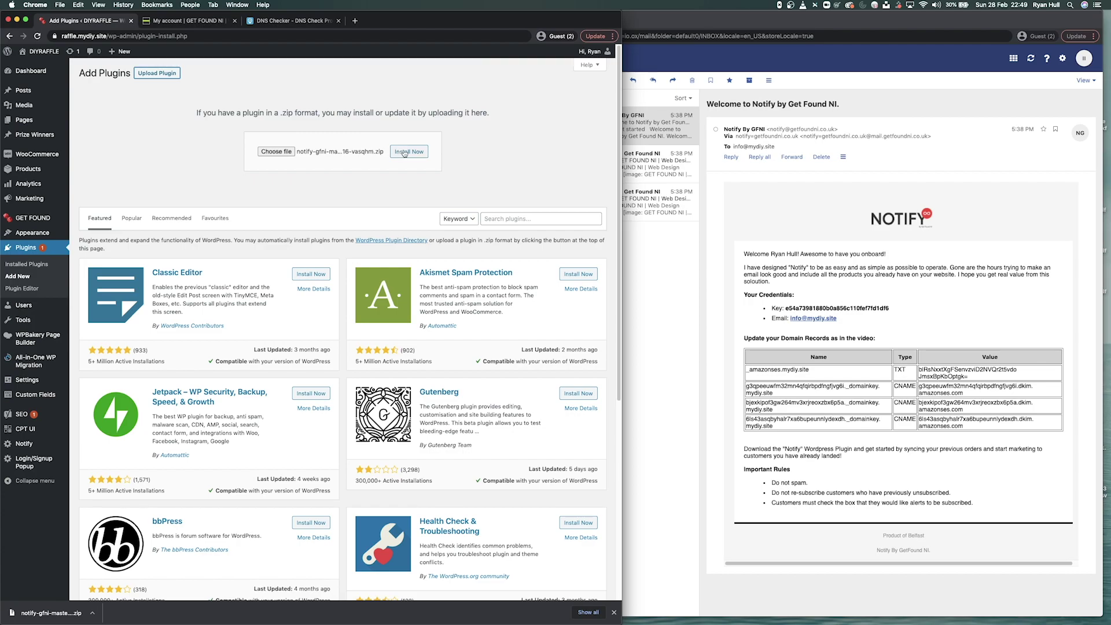
pyautogui.click(405, 152)
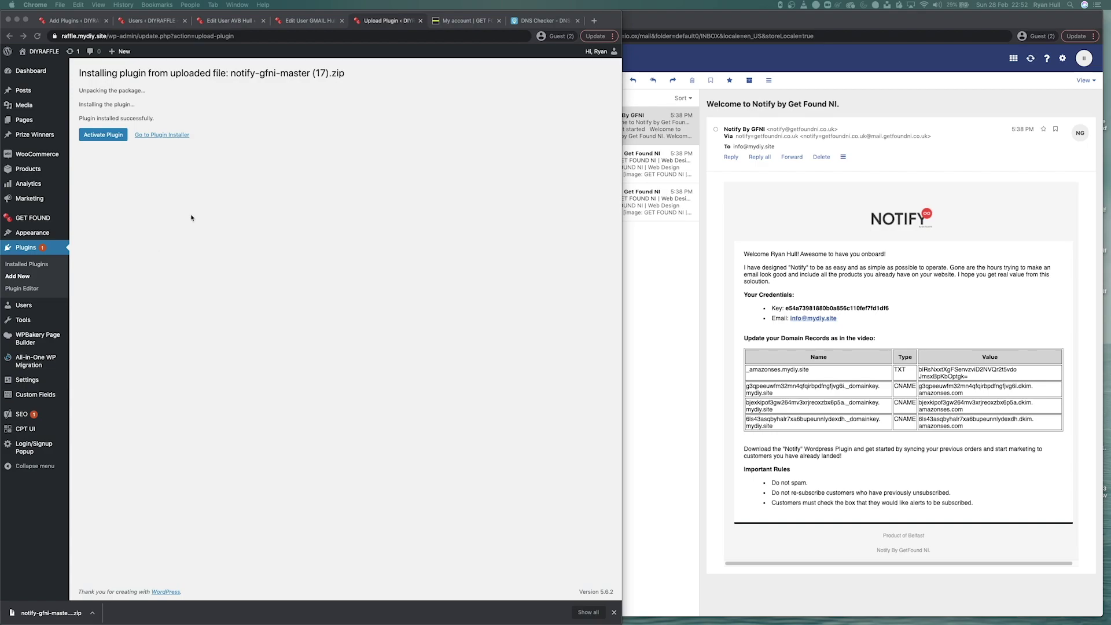
# - Activate Notify By Get Found NI from the installation result page
pyautogui.click(102, 138)
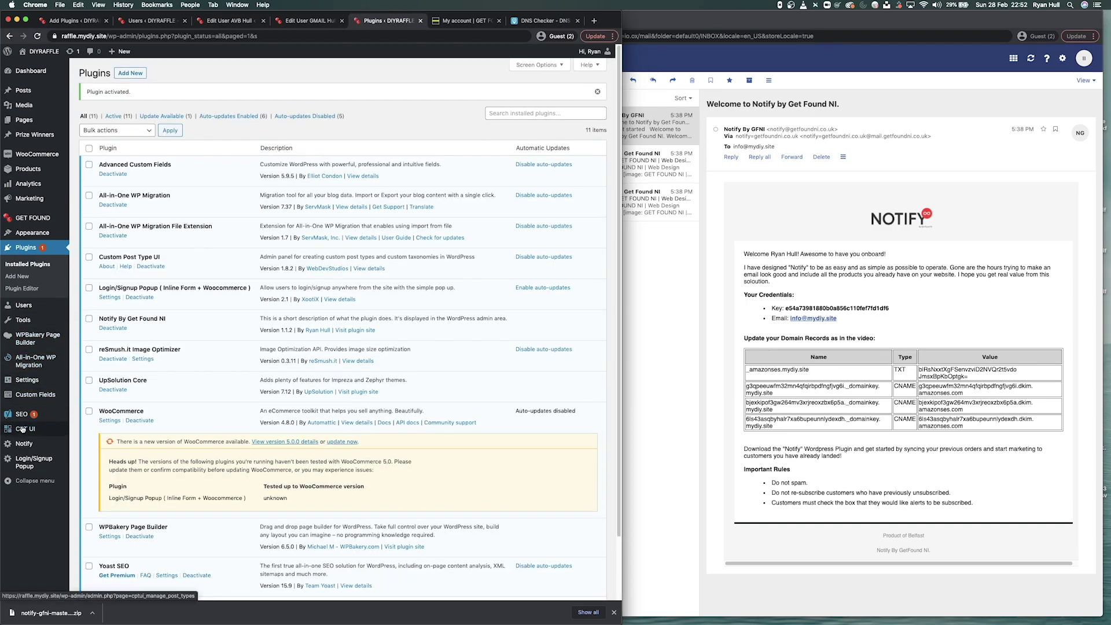
pyautogui.moveTo(20, 444)
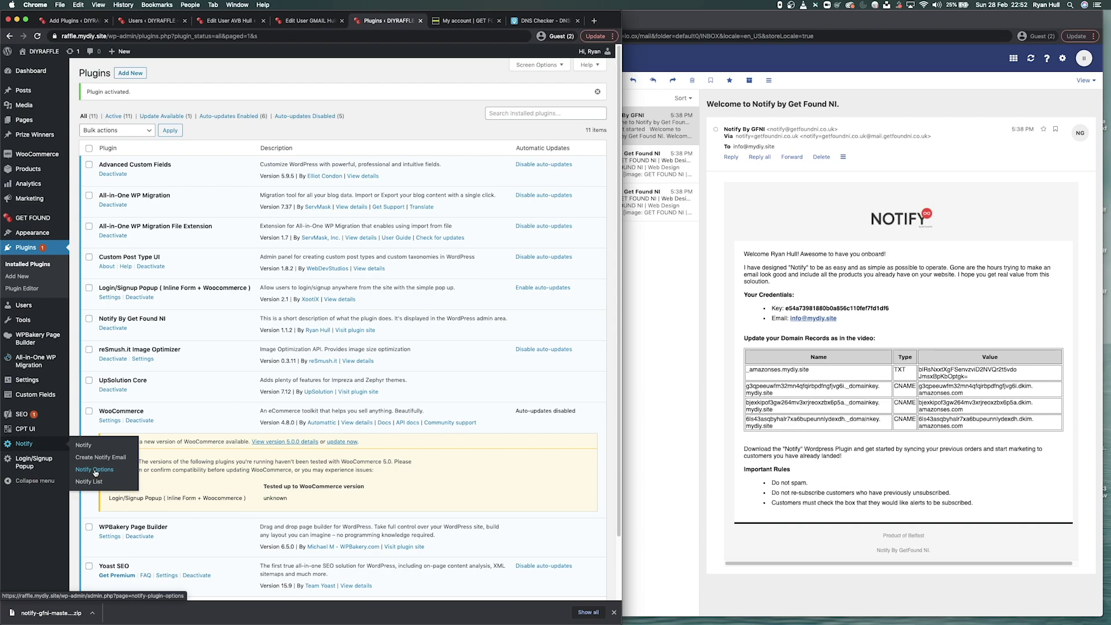
# - Open Notify Options and paste the key from the welcome email into Key
pyautogui.click(95, 471)
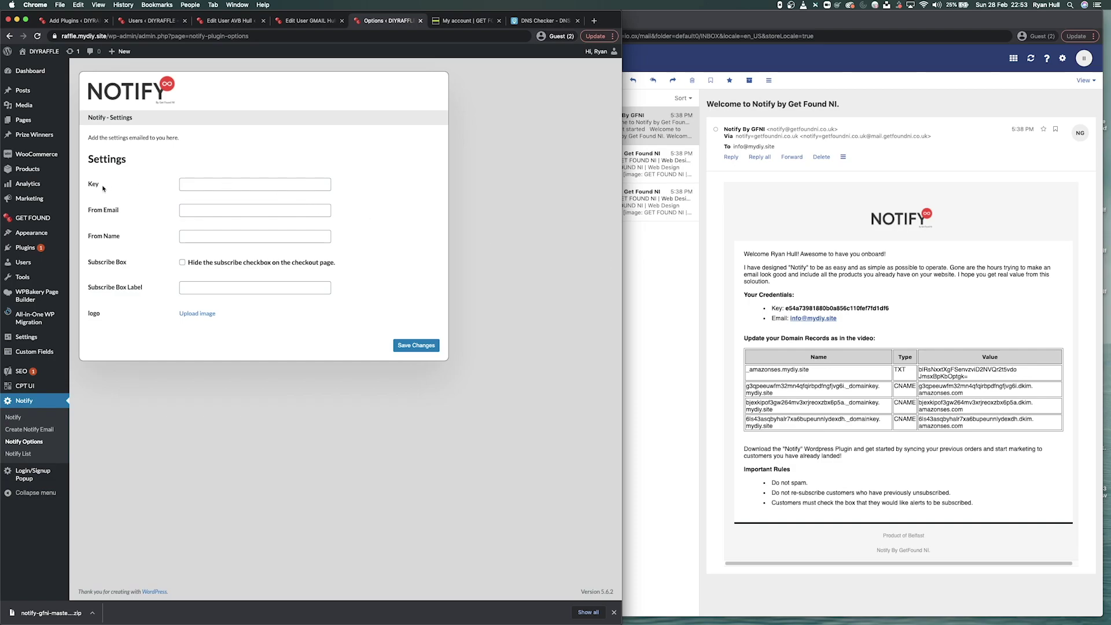
pyautogui.click(787, 284)
pyautogui.doubleClick(837, 307)
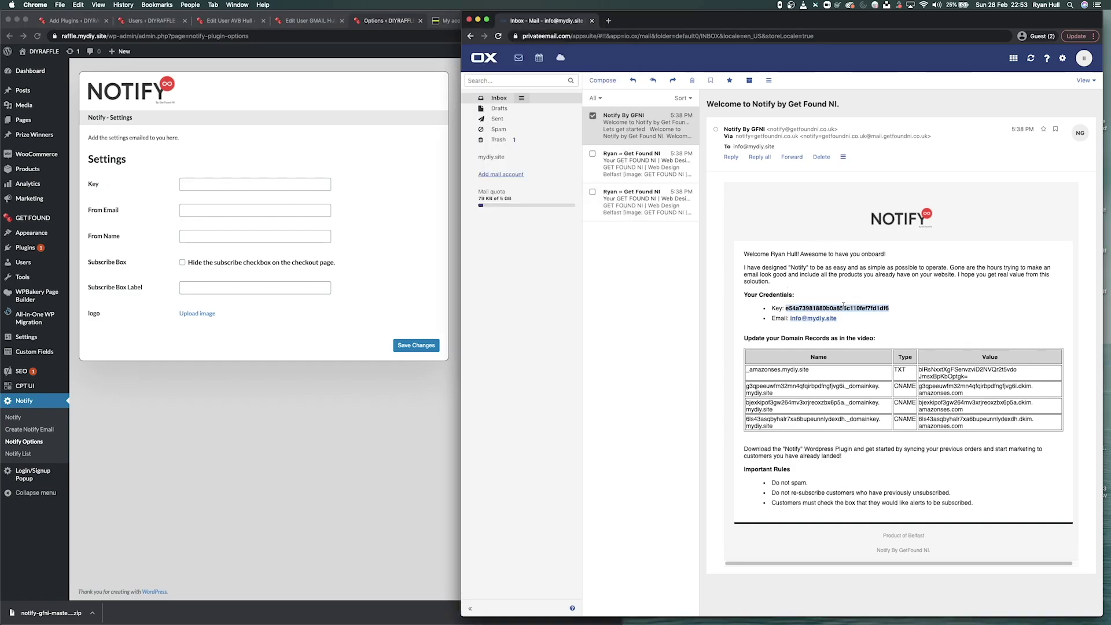
pyautogui.press('super+c')
pyautogui.click(248, 183)
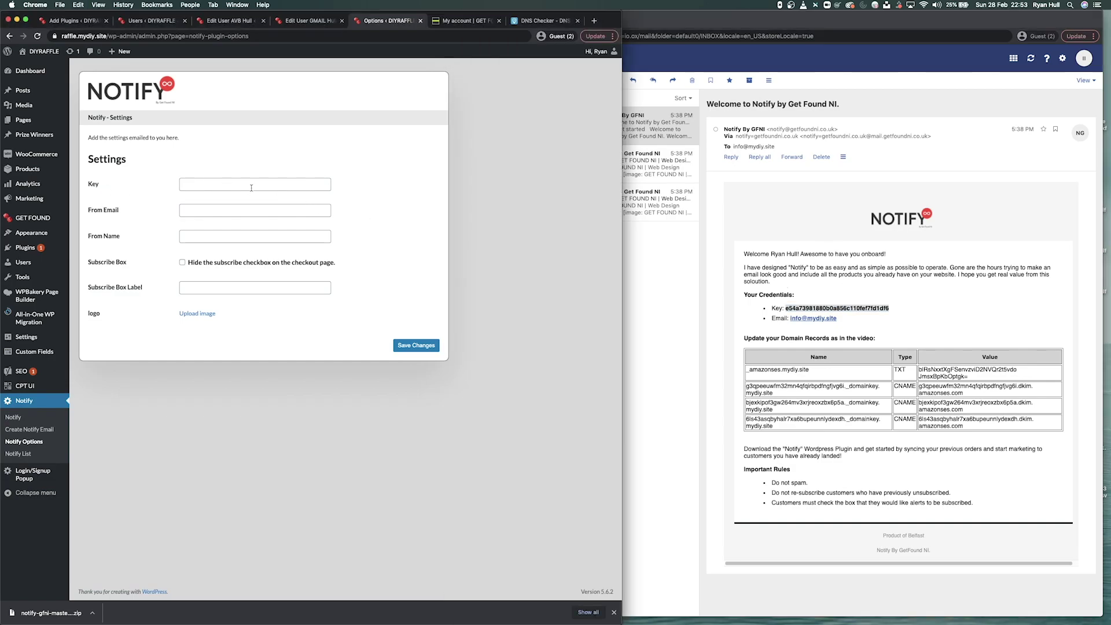
pyautogui.press('super+v')
# - Fill From Email with the welcome email's address and From Name with 'My DIY Site'
pyautogui.click(281, 212)
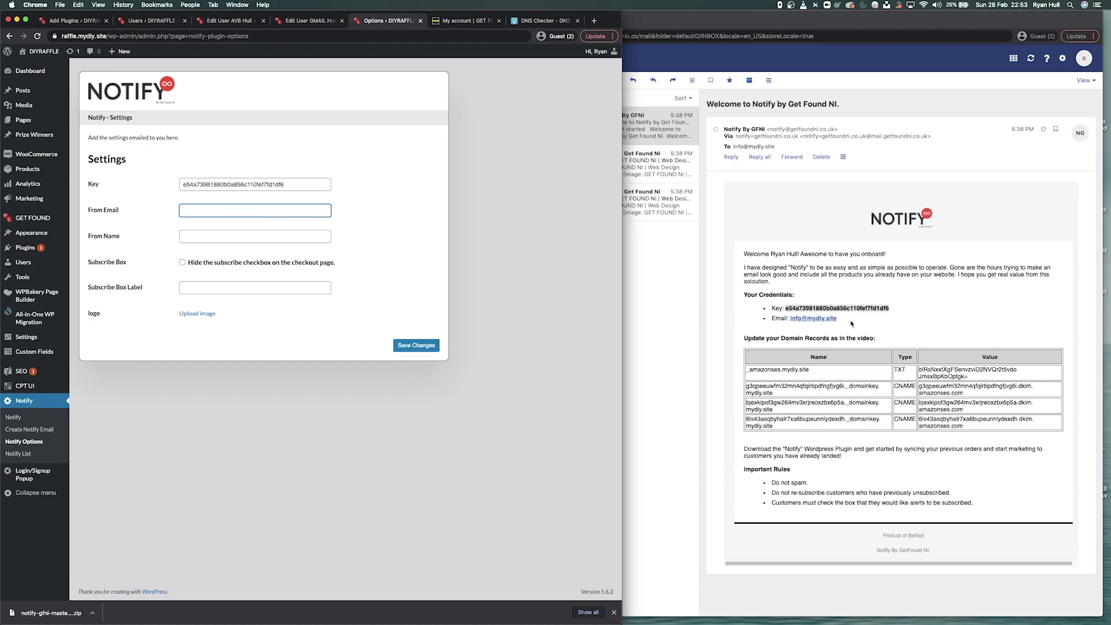
pyautogui.click(849, 323)
pyautogui.moveTo(838, 319); pyautogui.dragTo(791, 322)
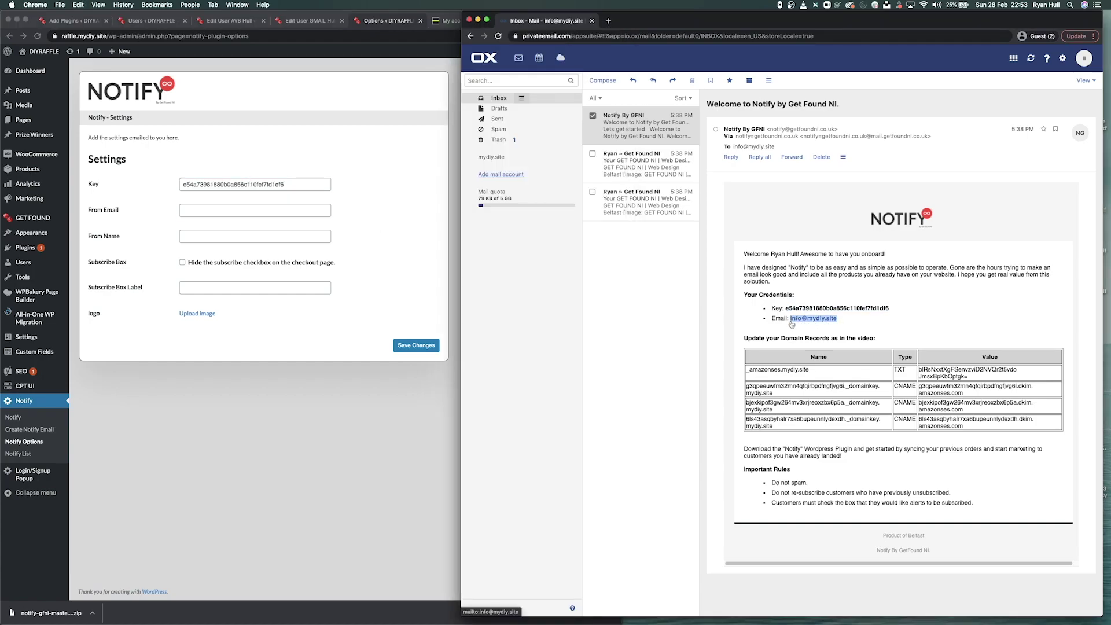
pyautogui.click(278, 204)
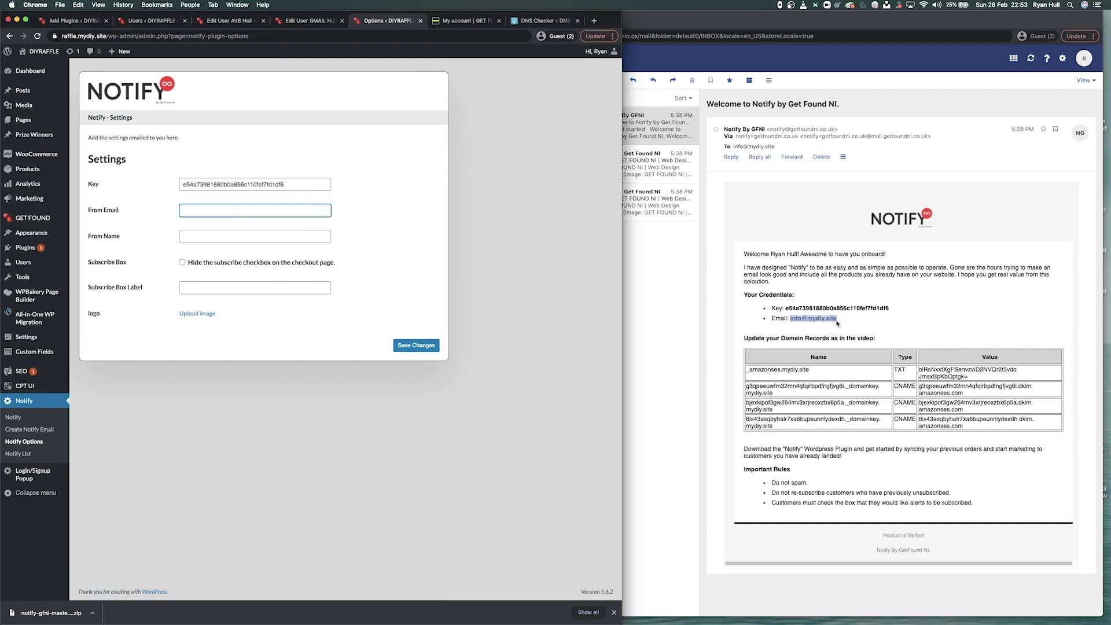
pyautogui.press('super+v')
pyautogui.tripleClick(247, 209)
pyautogui.click(221, 235)
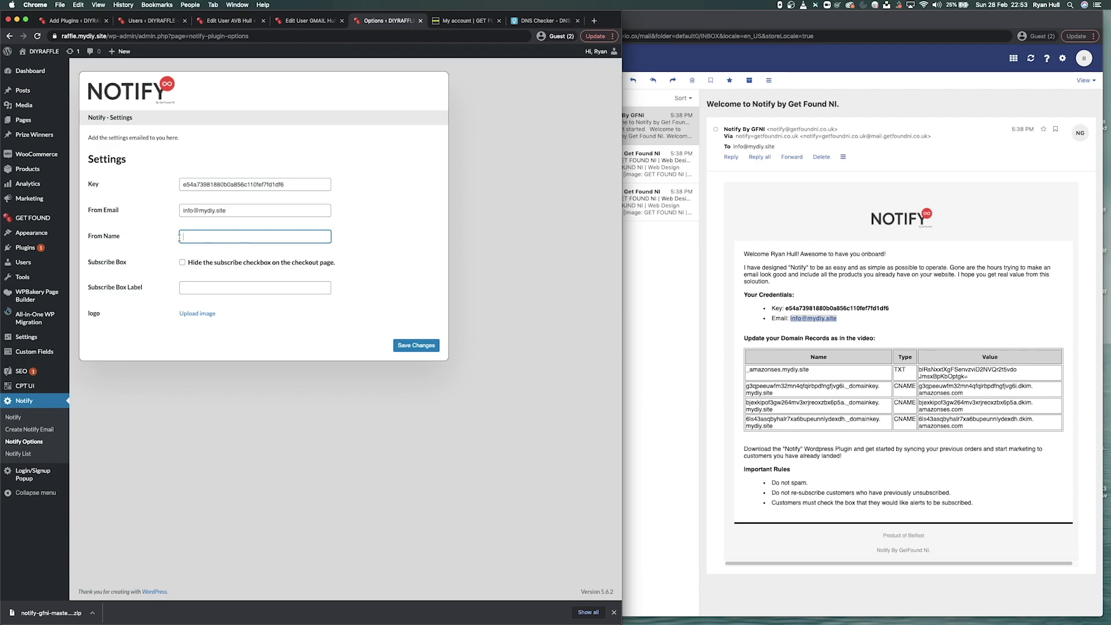
pyautogui.write('My DIY Site')
pyautogui.moveTo(92, 263); pyautogui.dragTo(154, 266)
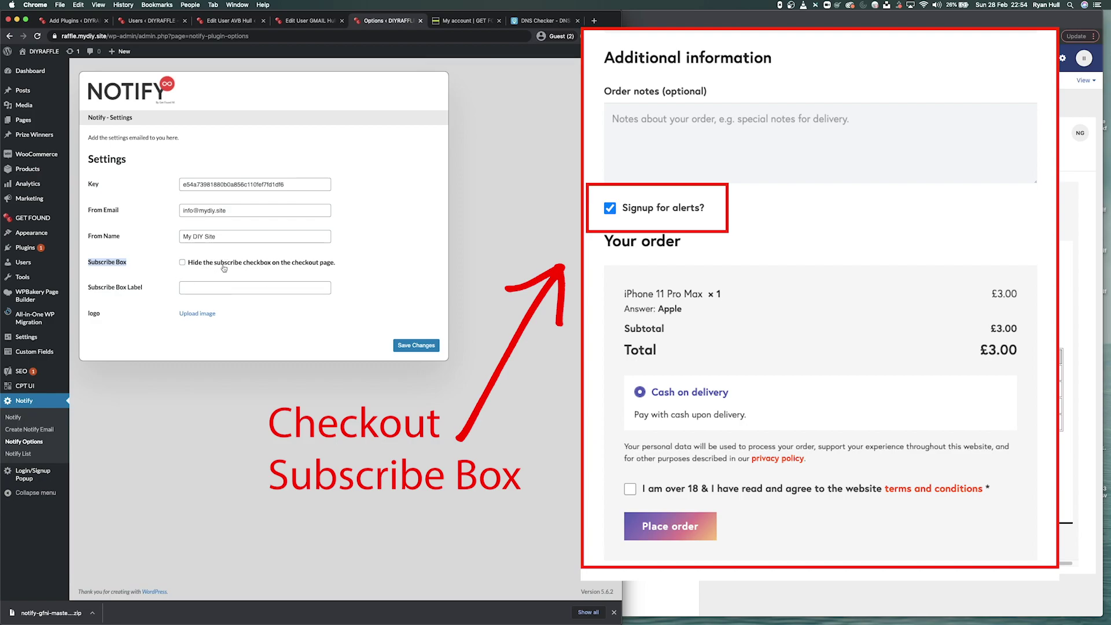
# - Set the LOGO HERE image from the Media Library as the Notify logo
pyautogui.click(197, 290)
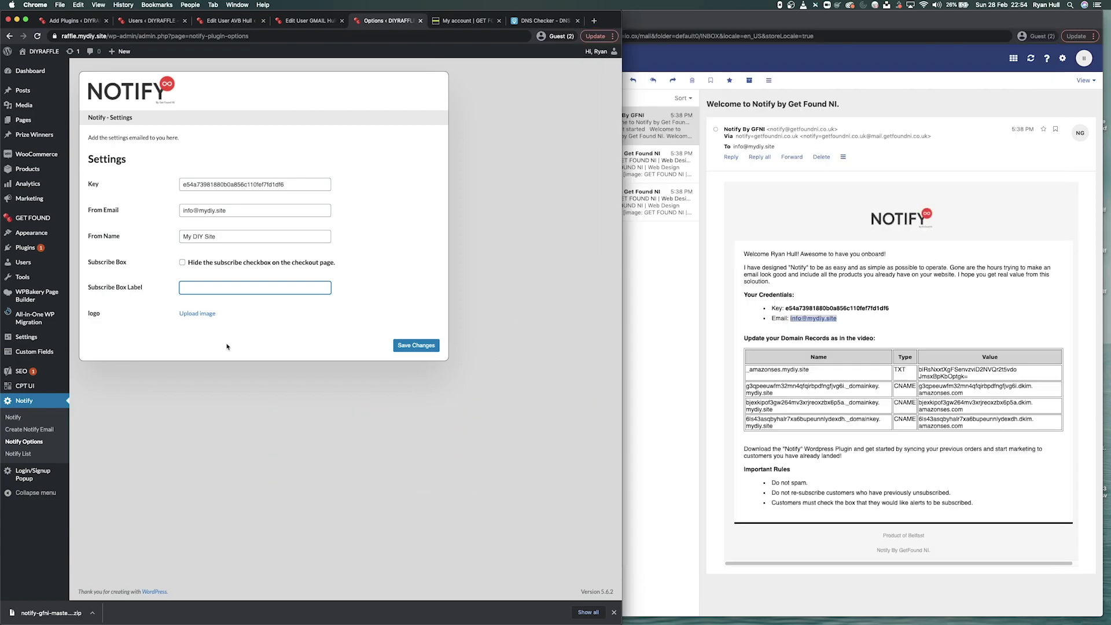
pyautogui.click(195, 313)
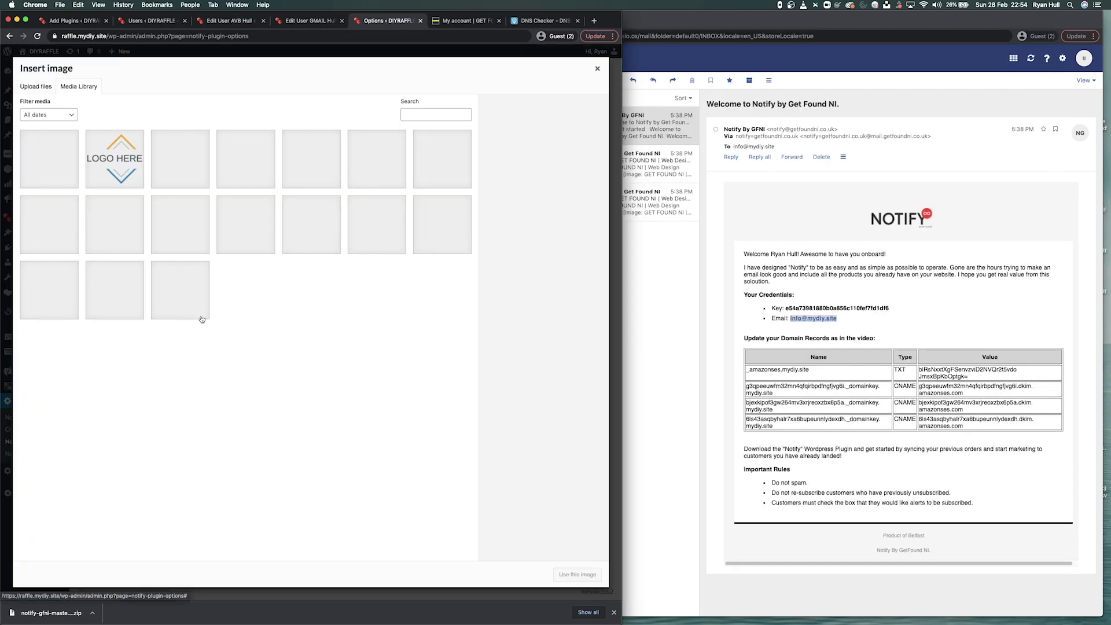
pyautogui.click(121, 166)
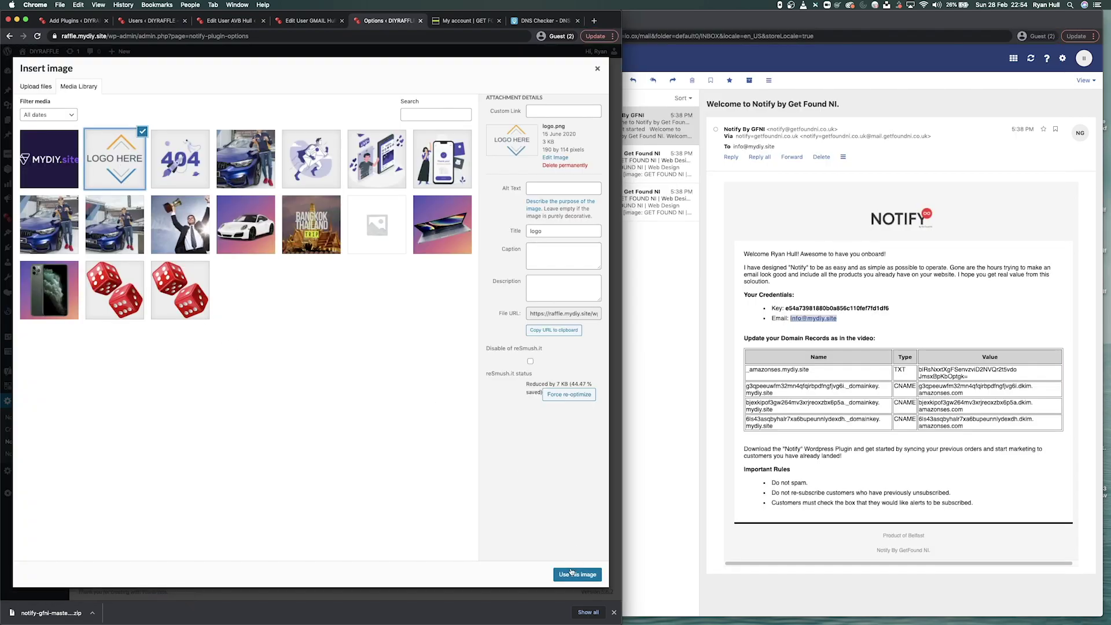
pyautogui.click(569, 574)
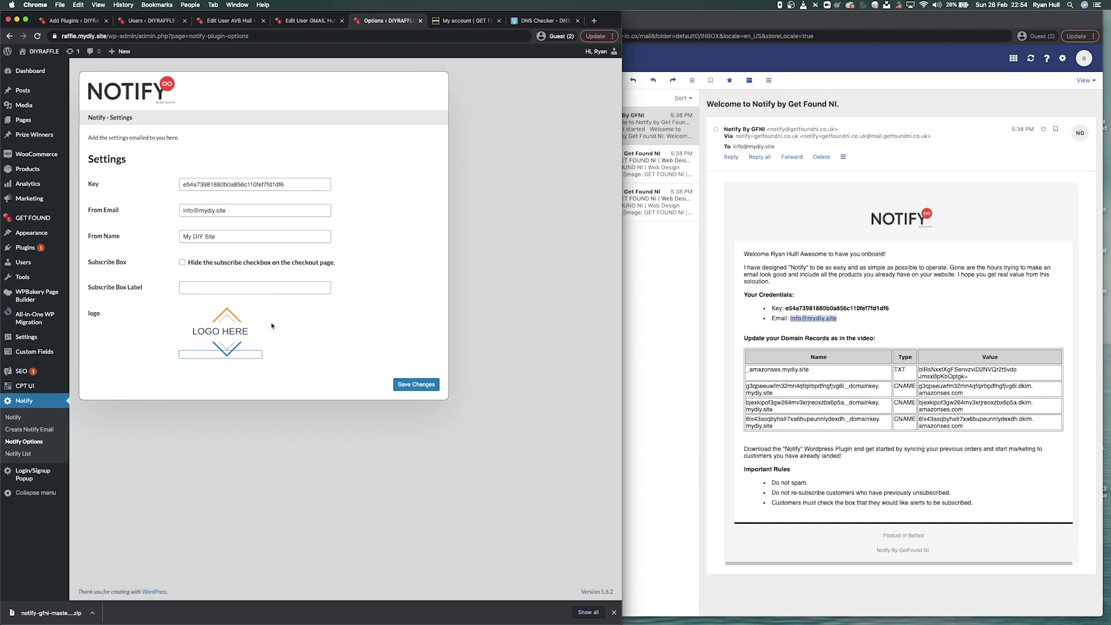
pyautogui.click(88, 288)
# - Save the Notify settings
pyautogui.click(206, 291)
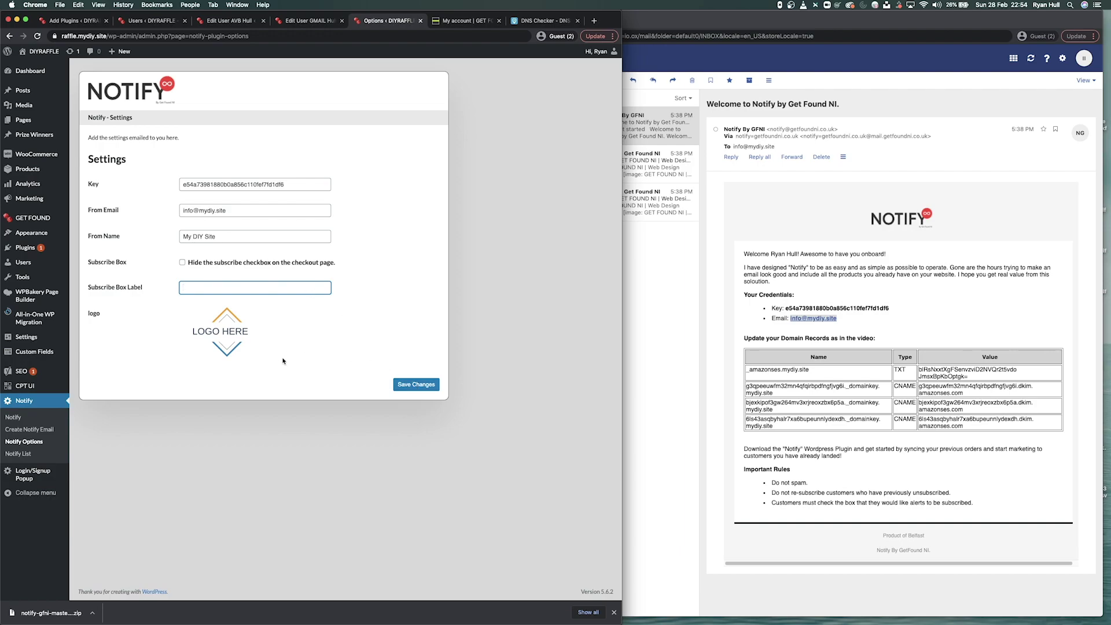
pyautogui.click(416, 385)
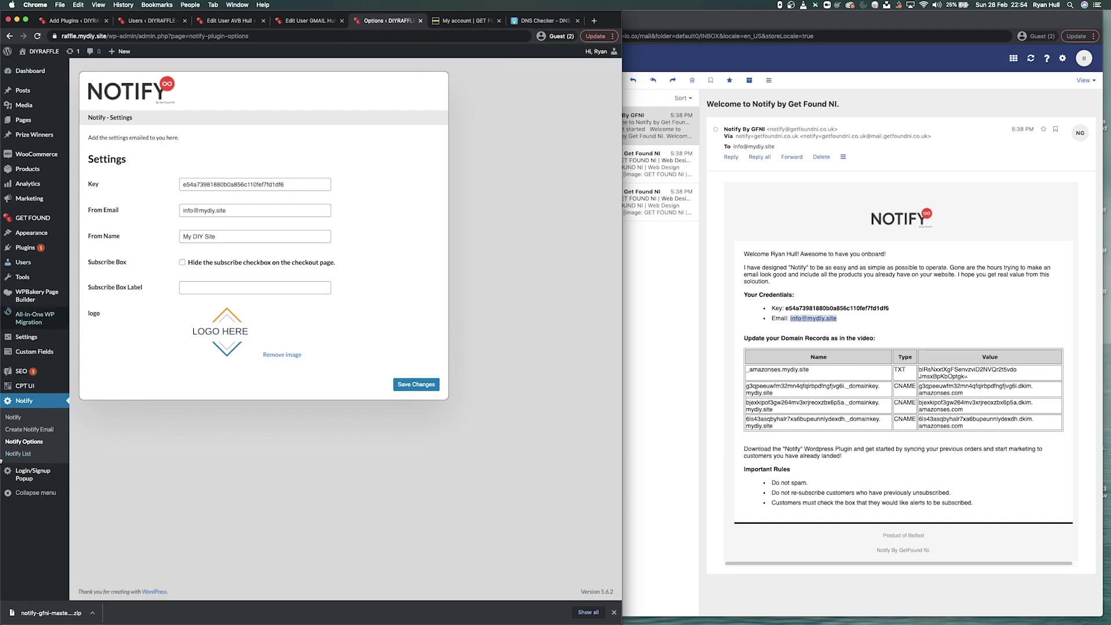
pyautogui.click(14, 456)
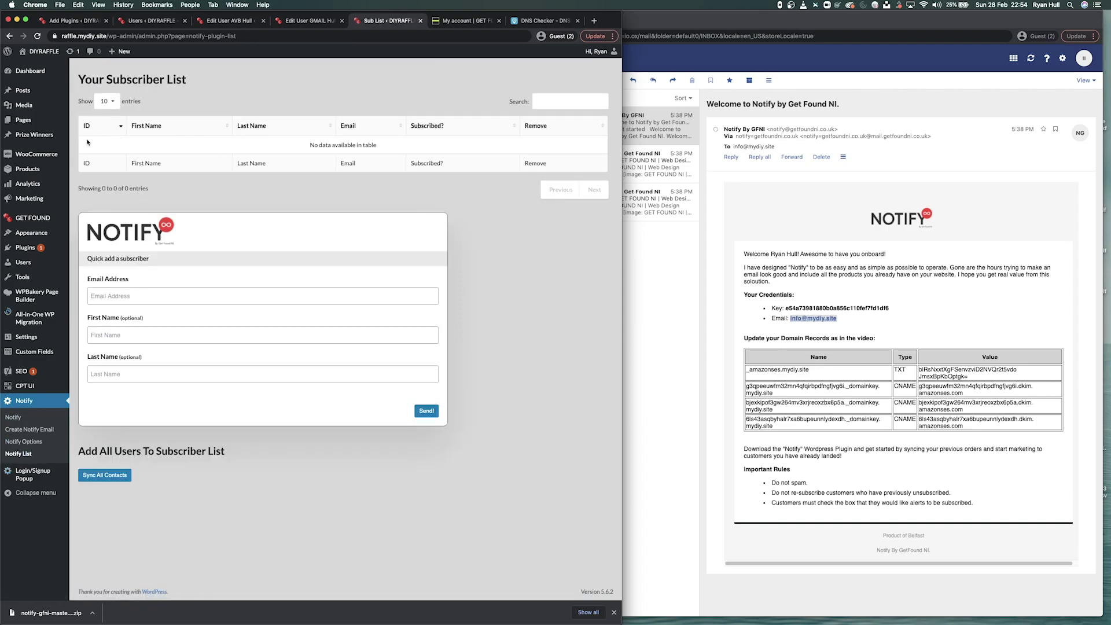
# - Sync all site users into the Notify list, getting 'Sync Complete - Total Synced:3'
pyautogui.moveTo(90, 141); pyautogui.dragTo(419, 150)
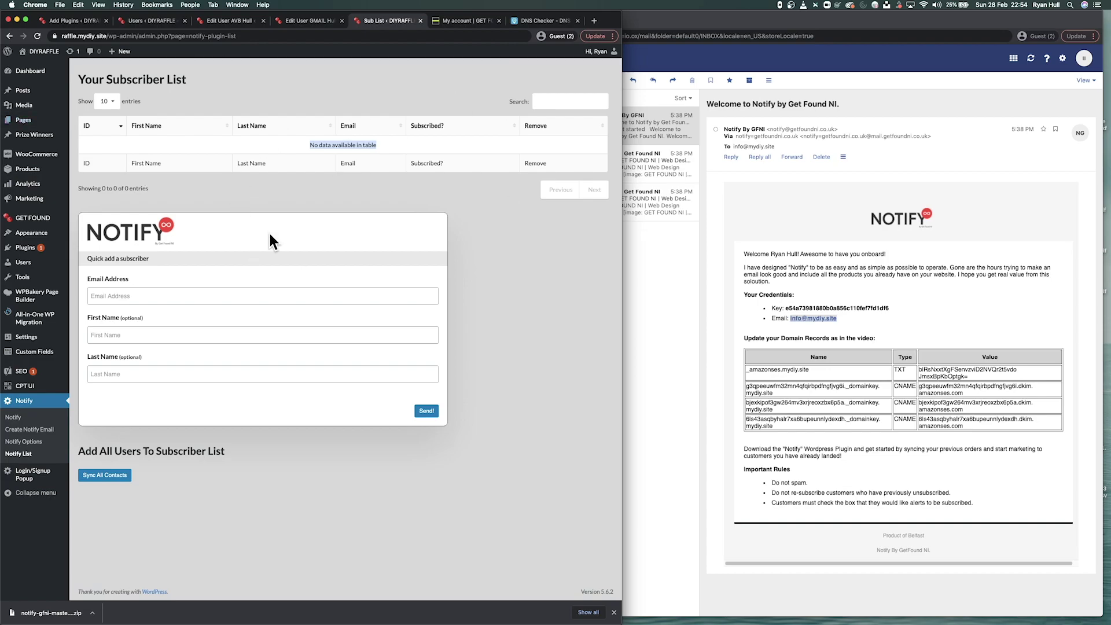
pyautogui.click(102, 266)
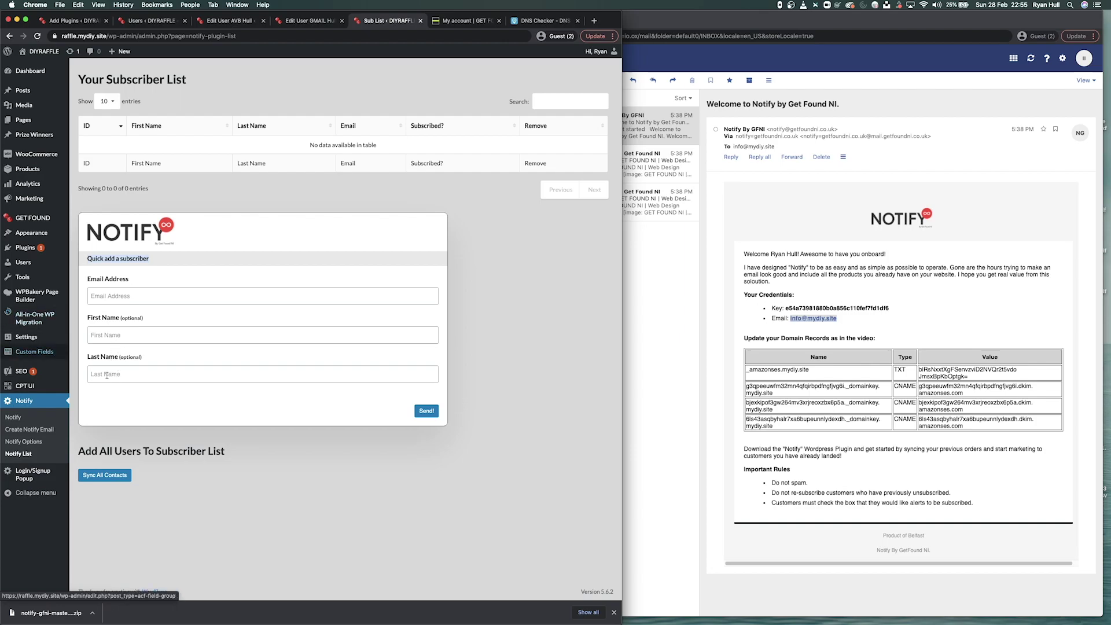
pyautogui.moveTo(120, 318); pyautogui.dragTo(169, 322)
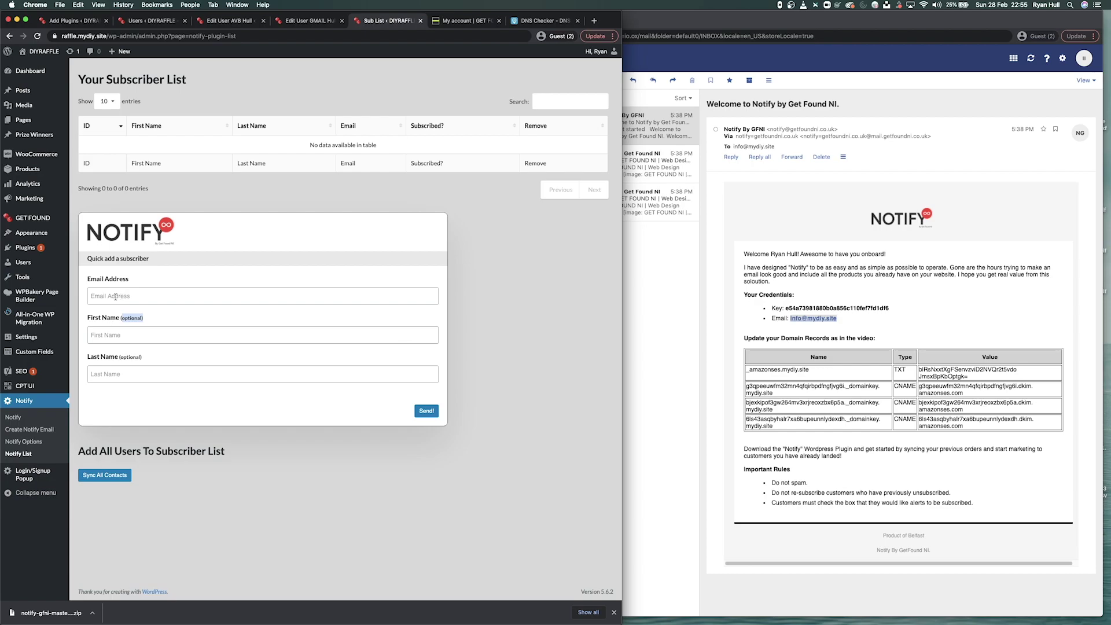
pyautogui.moveTo(78, 451); pyautogui.dragTo(155, 450)
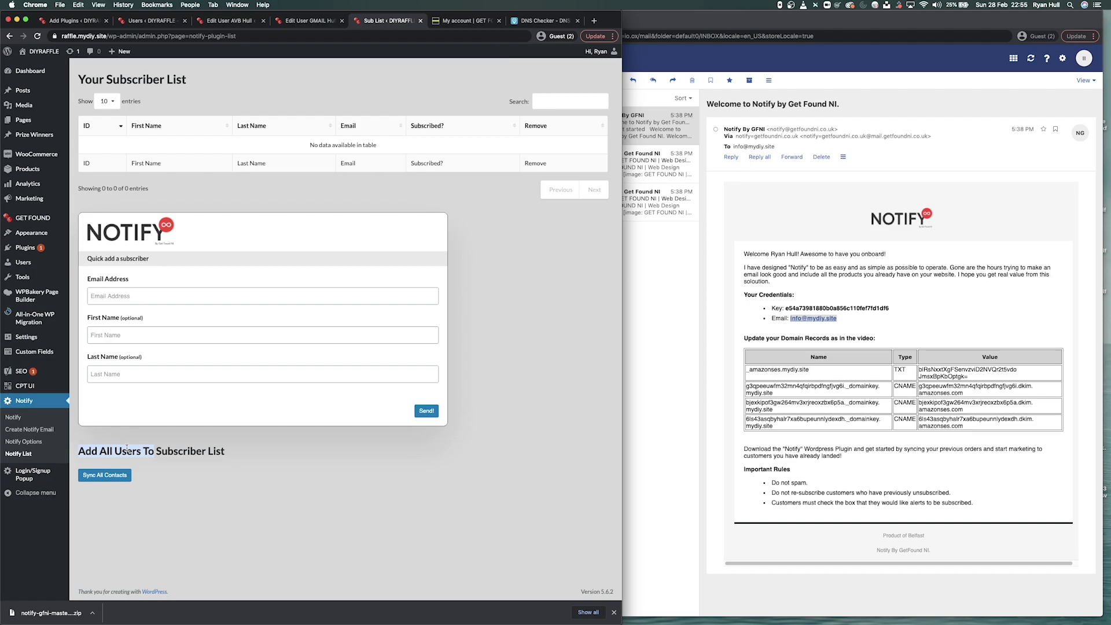
pyautogui.click(126, 449)
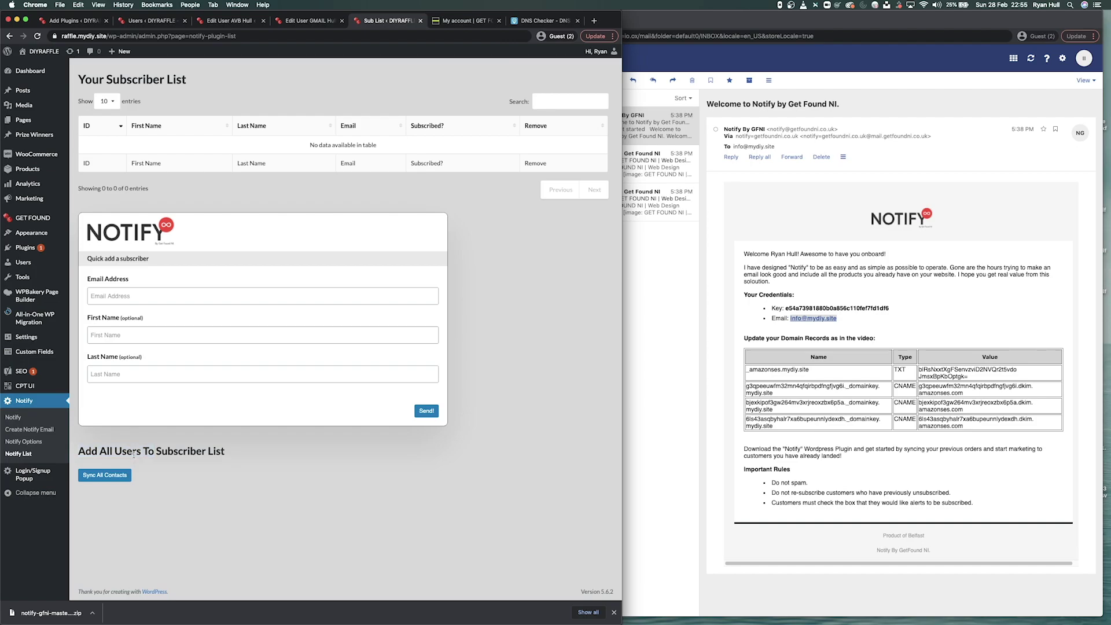
pyautogui.click(98, 479)
pyautogui.moveTo(76, 473); pyautogui.dragTo(150, 474)
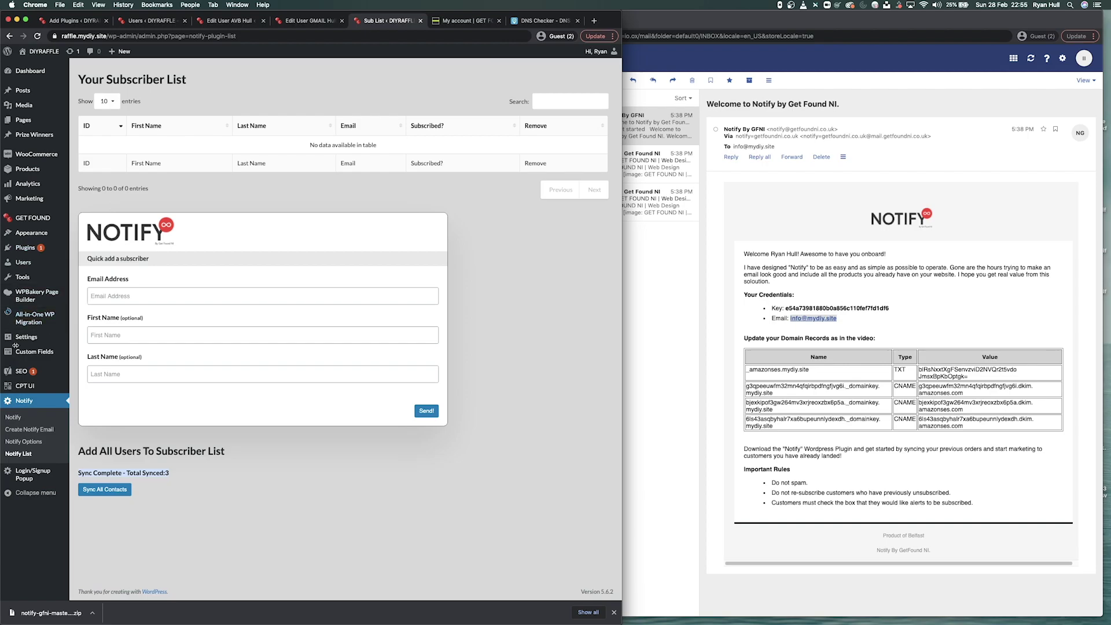
# - Refresh the Notify List and unsubscribe the GMAIL subscriber so it shows Re-Subscribe
pyautogui.click(285, 491)
pyautogui.click(37, 36)
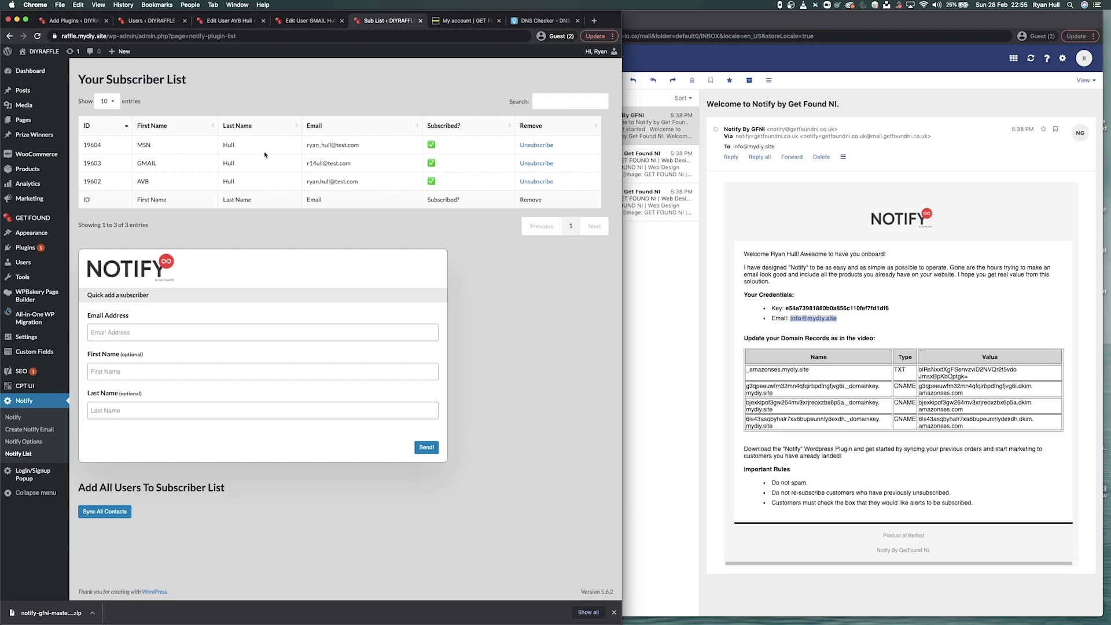
pyautogui.moveTo(84, 144); pyautogui.dragTo(249, 183)
pyautogui.click(566, 291)
pyautogui.click(551, 100)
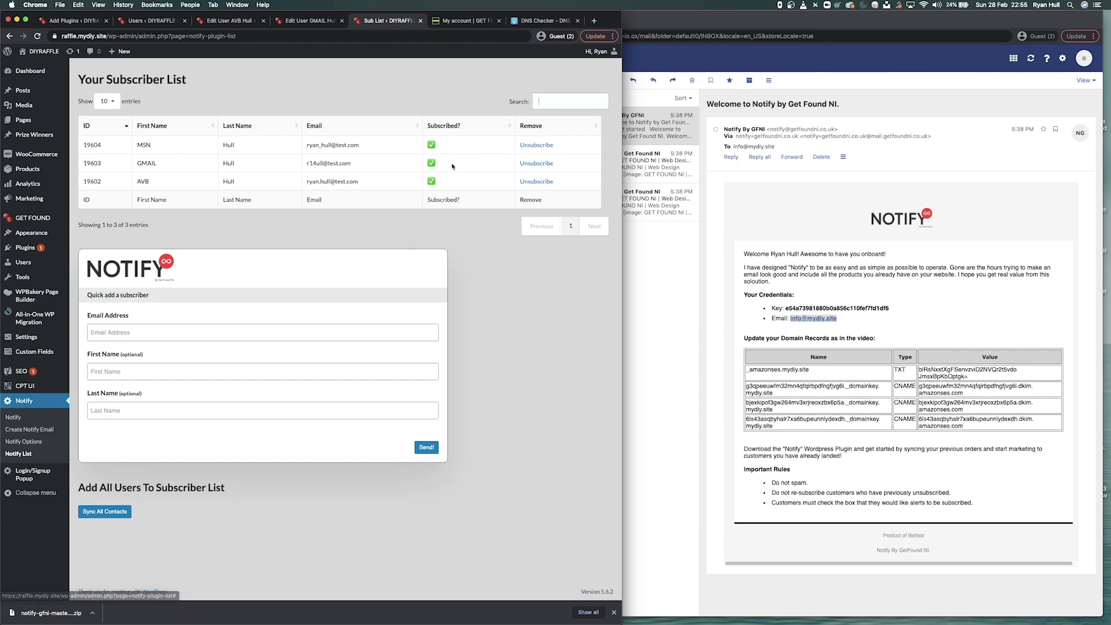
pyautogui.click(537, 164)
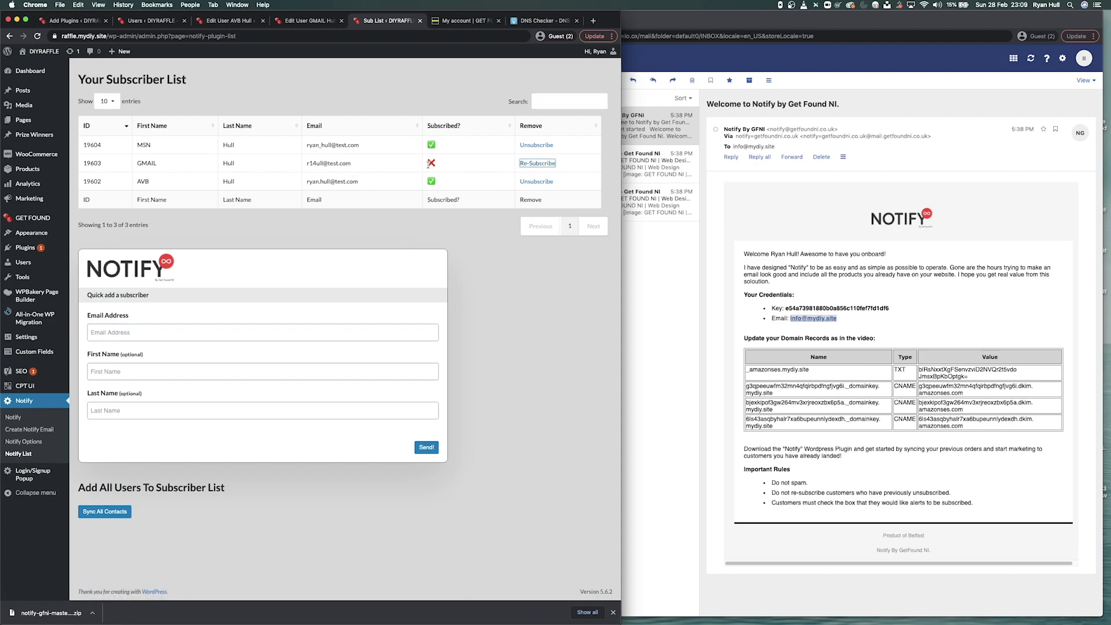
pyautogui.click(433, 165)
# - Quick-add a subscriber with the new contact's e-mail address and first name
pyautogui.click(124, 331)
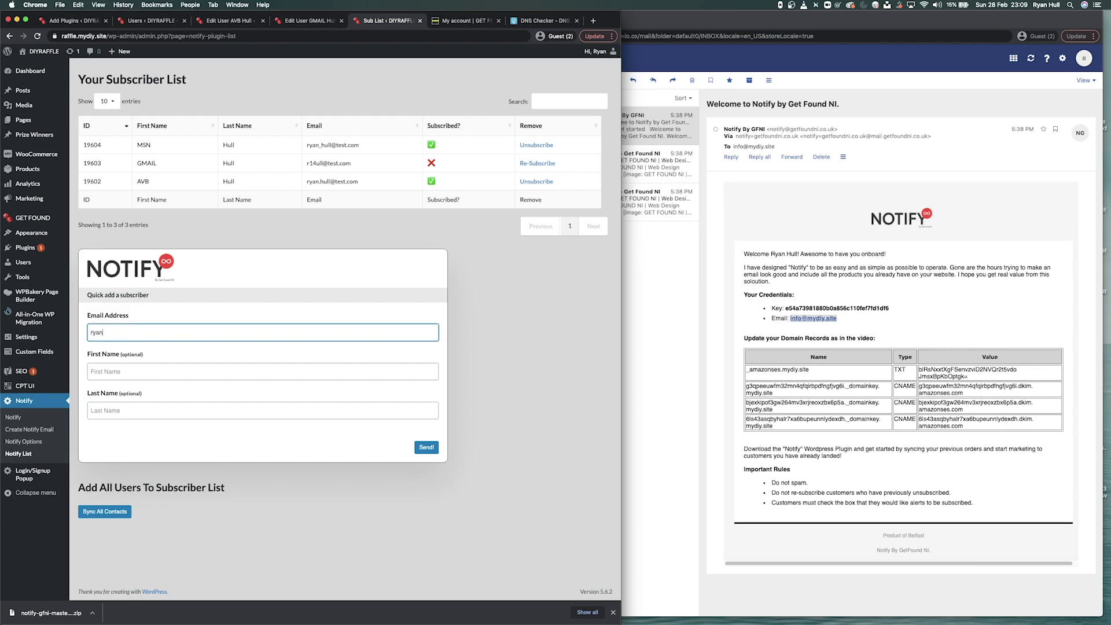
pyautogui.press('Tab')
pyautogui.write('Ryan')
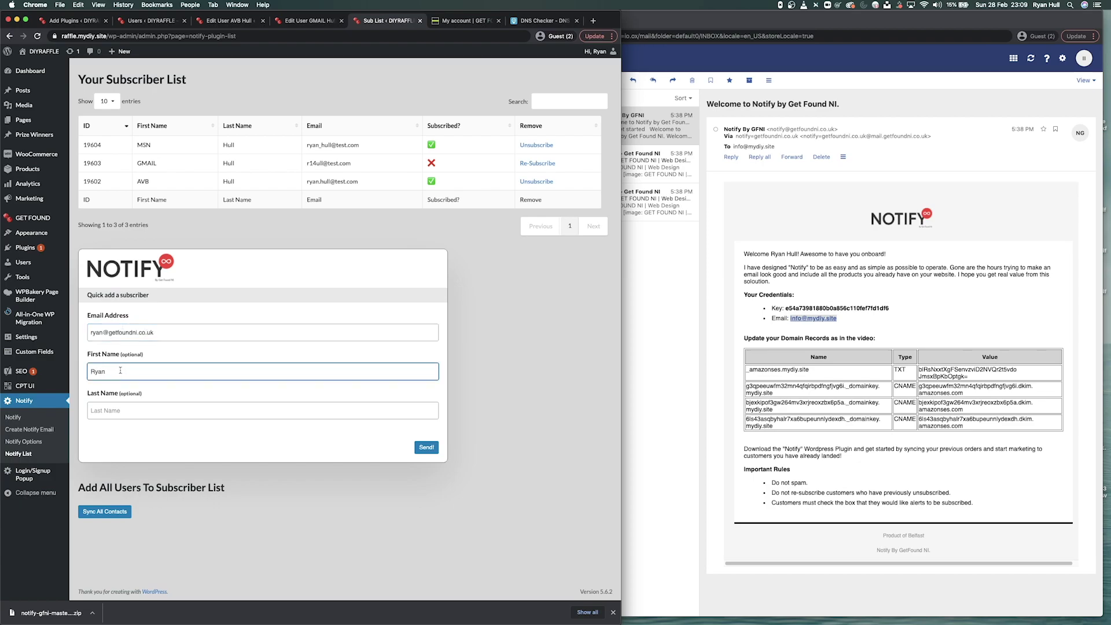
pyautogui.click(428, 448)
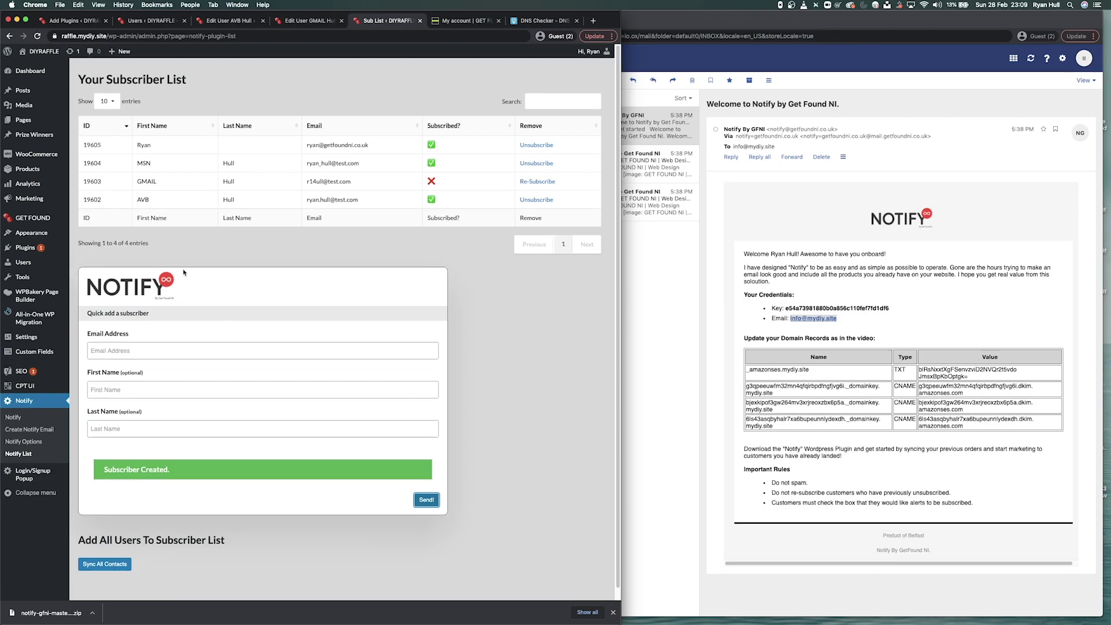
# - Check the newly added subscriber row, then go to Create Notify Email
pyautogui.moveTo(142, 144); pyautogui.dragTo(442, 146)
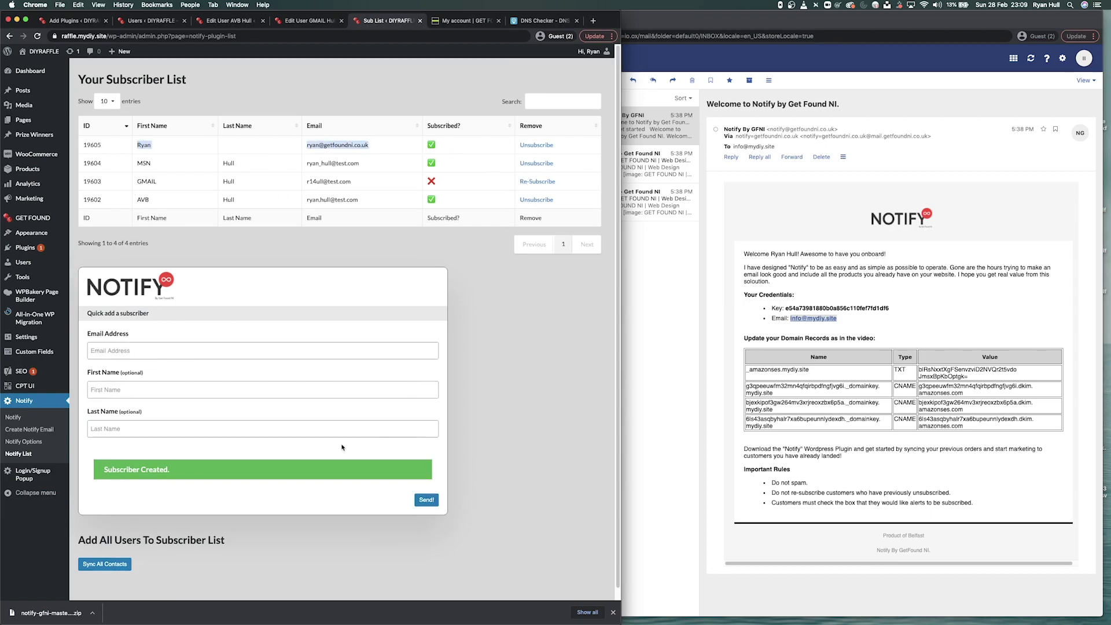
pyautogui.click(523, 467)
pyautogui.click(30, 429)
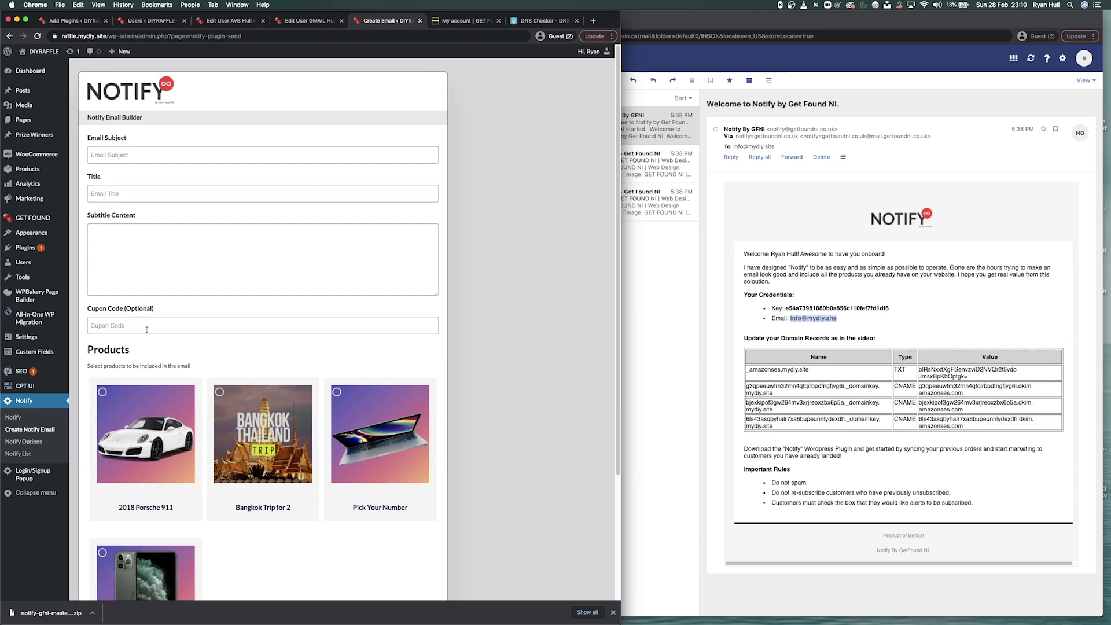
# - Look over the blank Email Builder fields and the raffle product cards below them
pyautogui.click(149, 250)
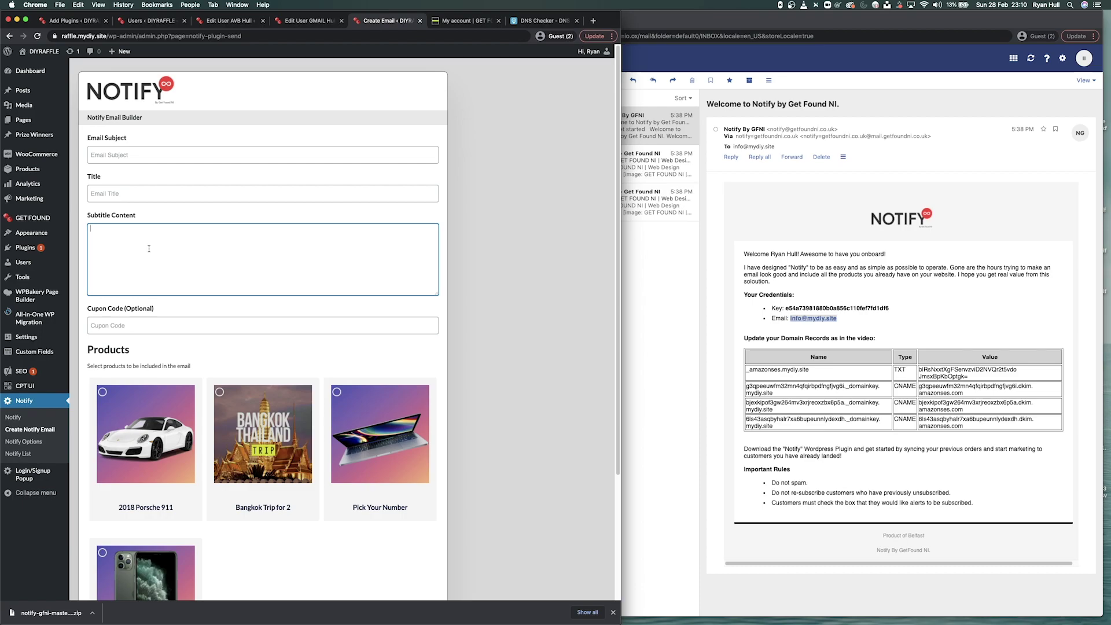
pyautogui.scroll(-3, 149, 249)
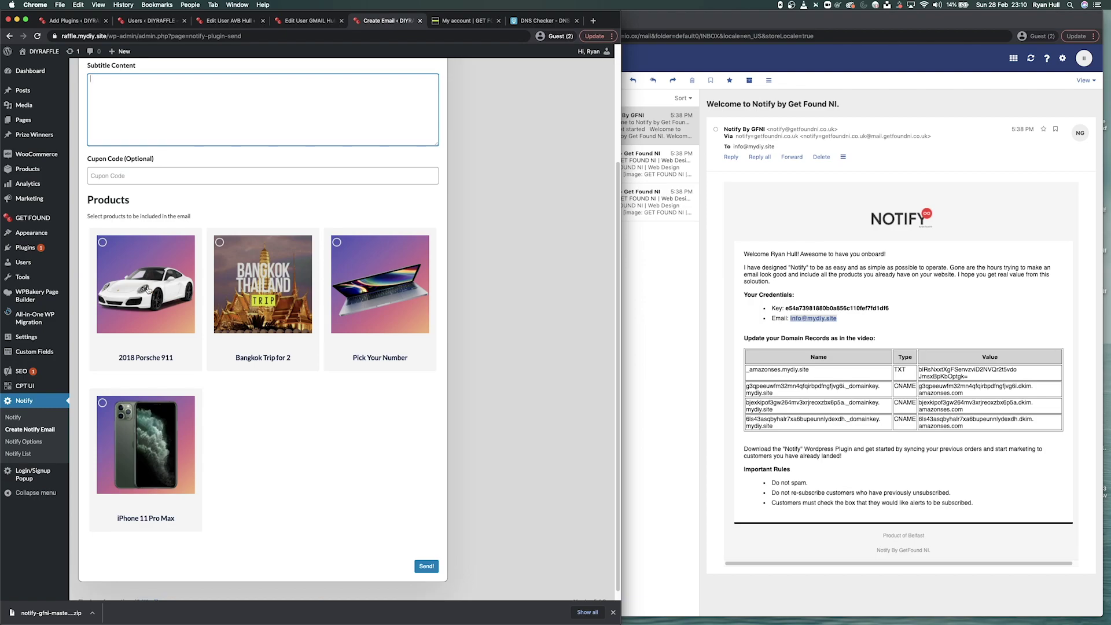
pyautogui.scroll(5, 199, 281)
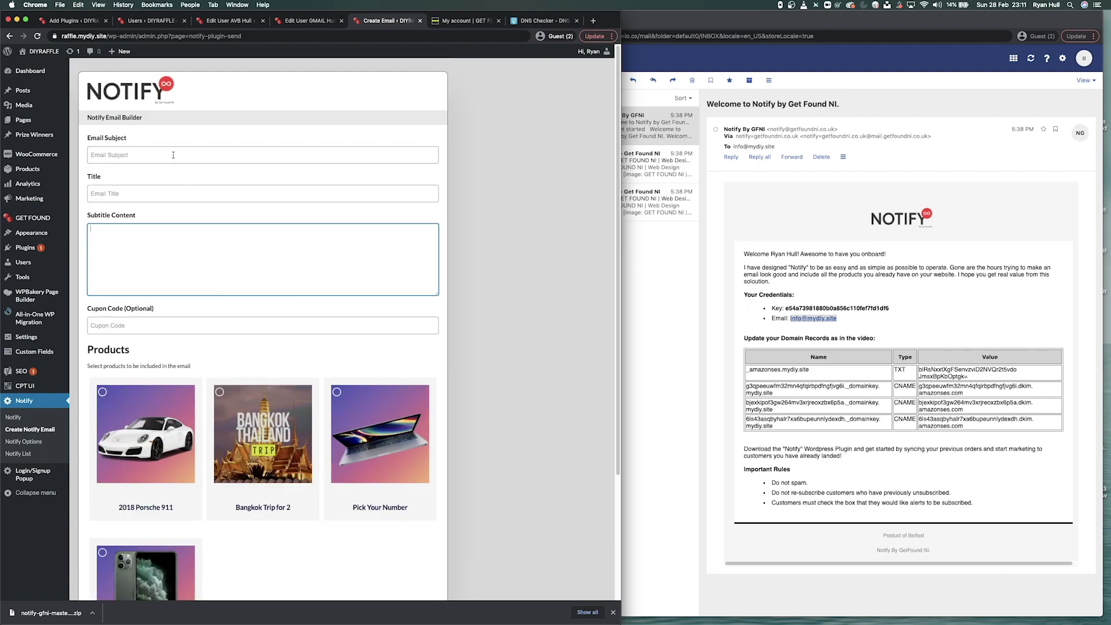
# - Enter subject 'My Test Email with Notify', title 'My Title', a 10%-off subtitle and coupon DIY10
pyautogui.click(176, 155)
pyautogui.write('Mc')
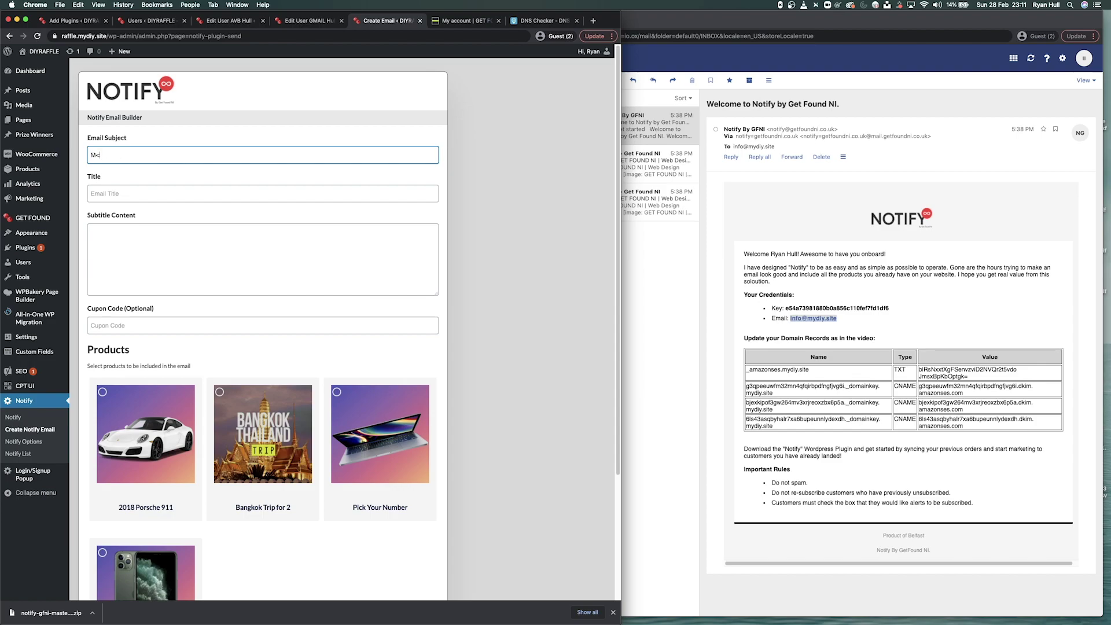
pyautogui.write(' Test Email with Notify')
pyautogui.press('Tab')
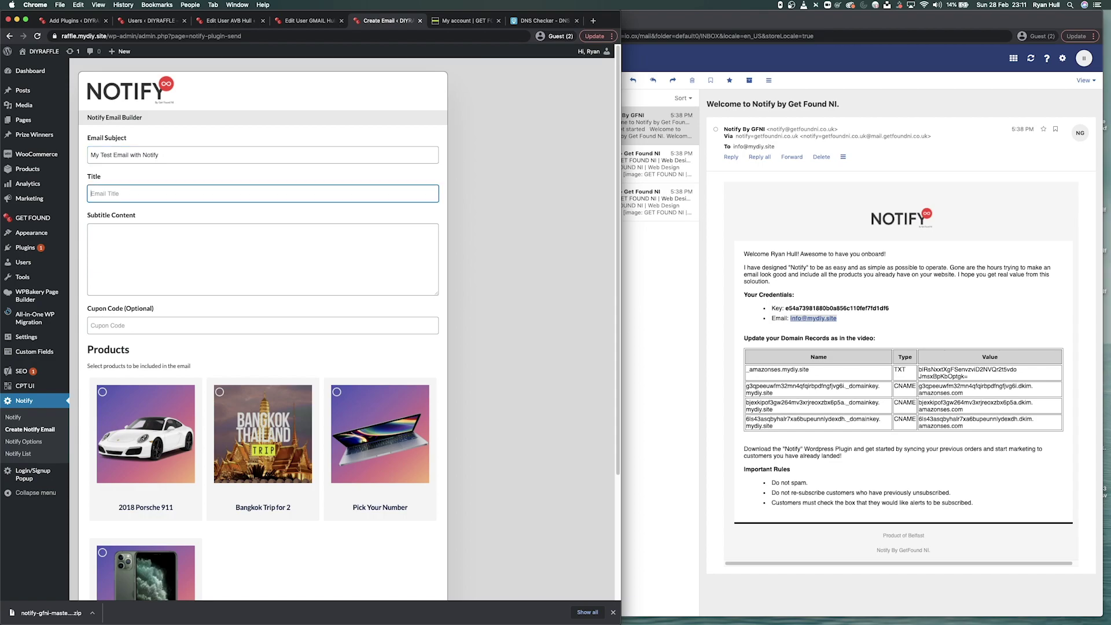
pyautogui.write('My Title')
pyautogui.press('Tab')
pyautogui.write('Some cont')
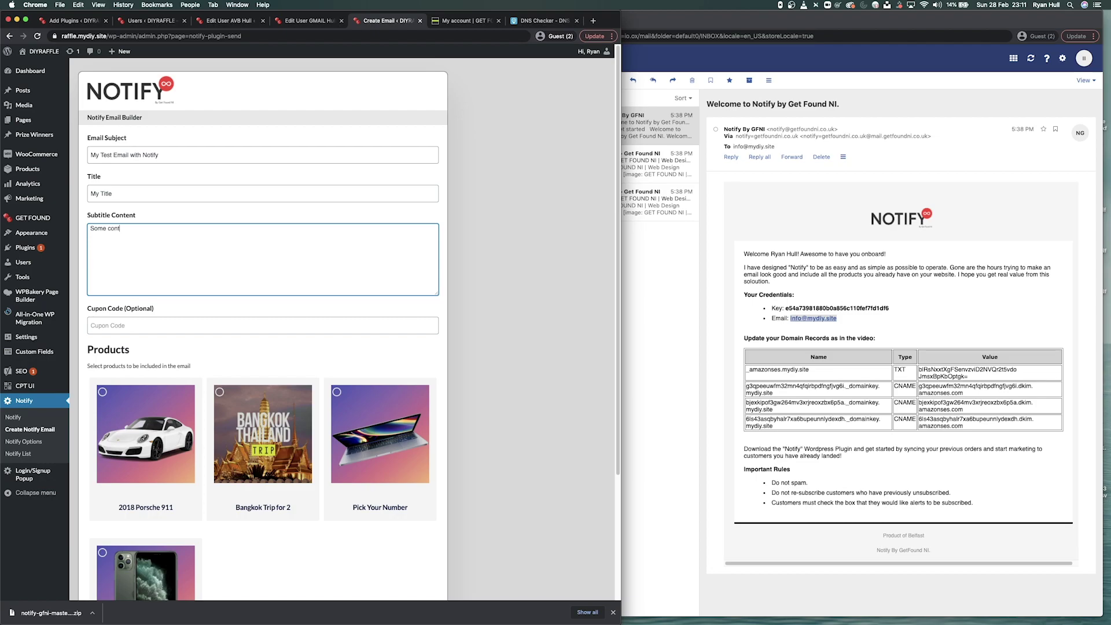
pyautogui.write('ent - get 10% off with the cuiscount code below')
pyautogui.click(127, 326)
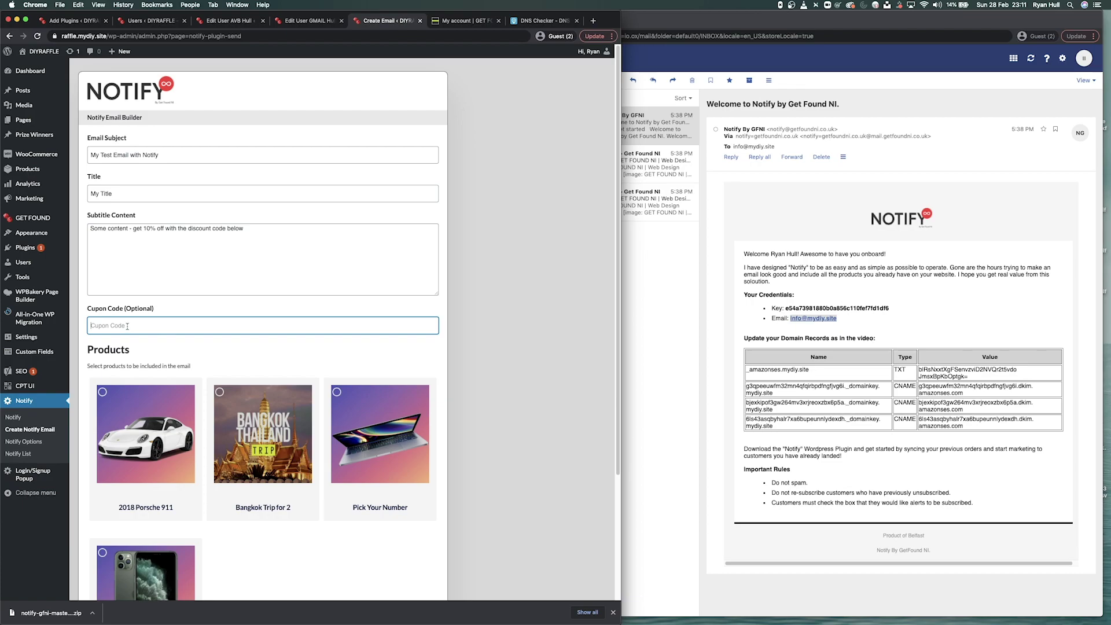
pyautogui.write('DIY10-')
# - Try ticking the Porsche 911, Pick Your Number and Bangkok Trip products, then untick them all
pyautogui.scroll(-2, 180, 365)
pyautogui.click(168, 396)
pyautogui.scroll(-1, 214, 456)
pyautogui.scroll(-1, 215, 457)
pyautogui.click(373, 347)
pyautogui.click(149, 335)
pyautogui.click(263, 344)
pyautogui.click(385, 347)
pyautogui.click(295, 350)
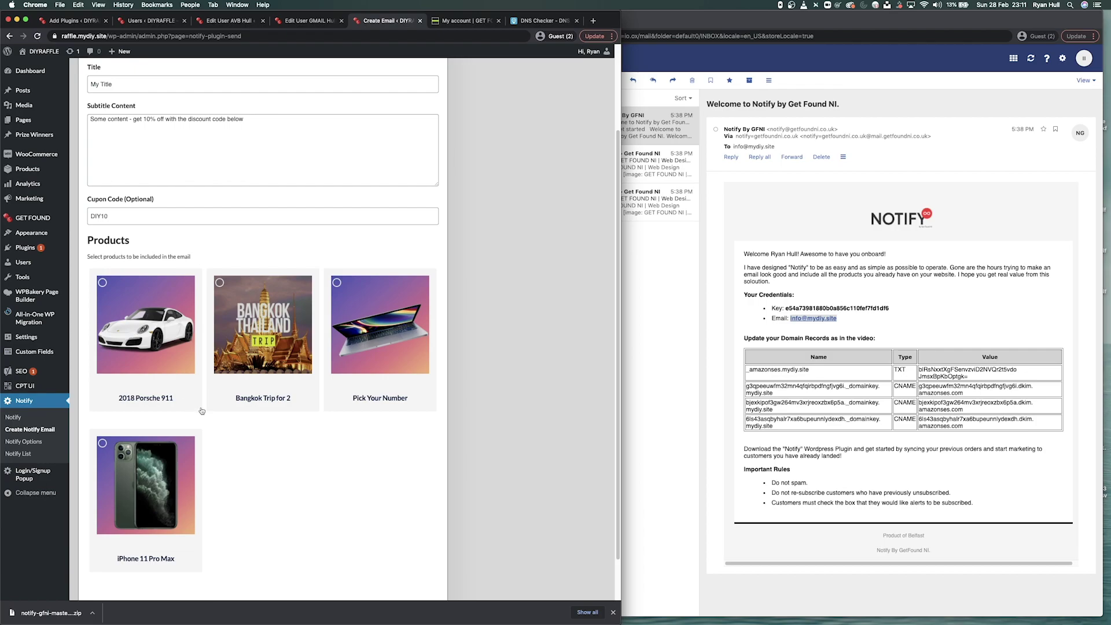
# - Select the iPhone 11 Pro Max product and send the campaign to all subscribers
pyautogui.click(144, 495)
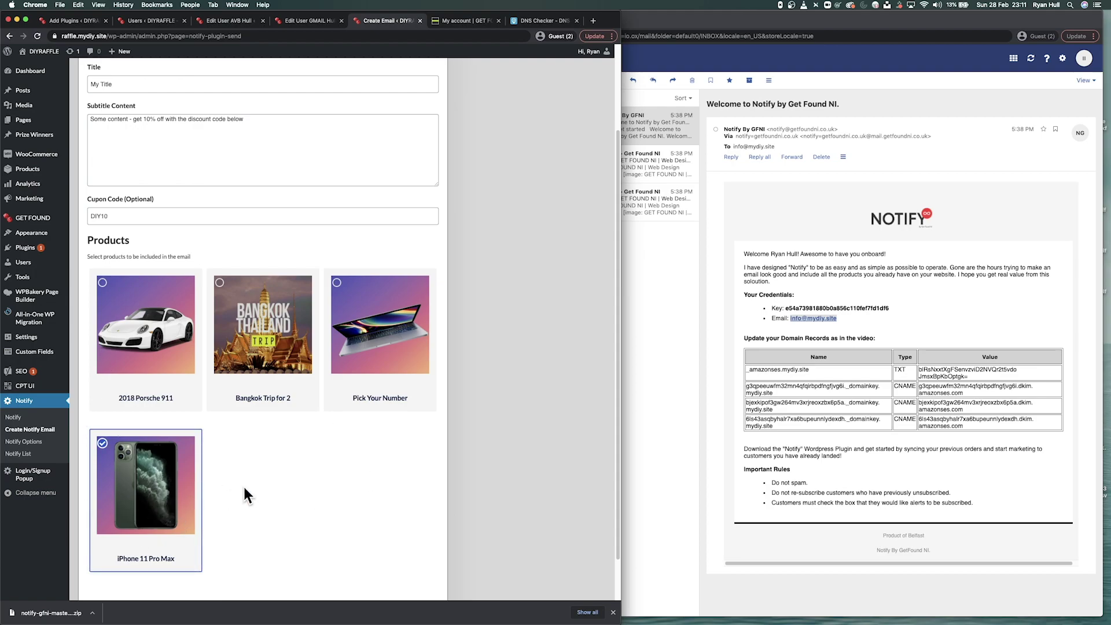
pyautogui.scroll(-1, 240, 486)
pyautogui.scroll(5, 219, 347)
pyautogui.scroll(-5, 205, 264)
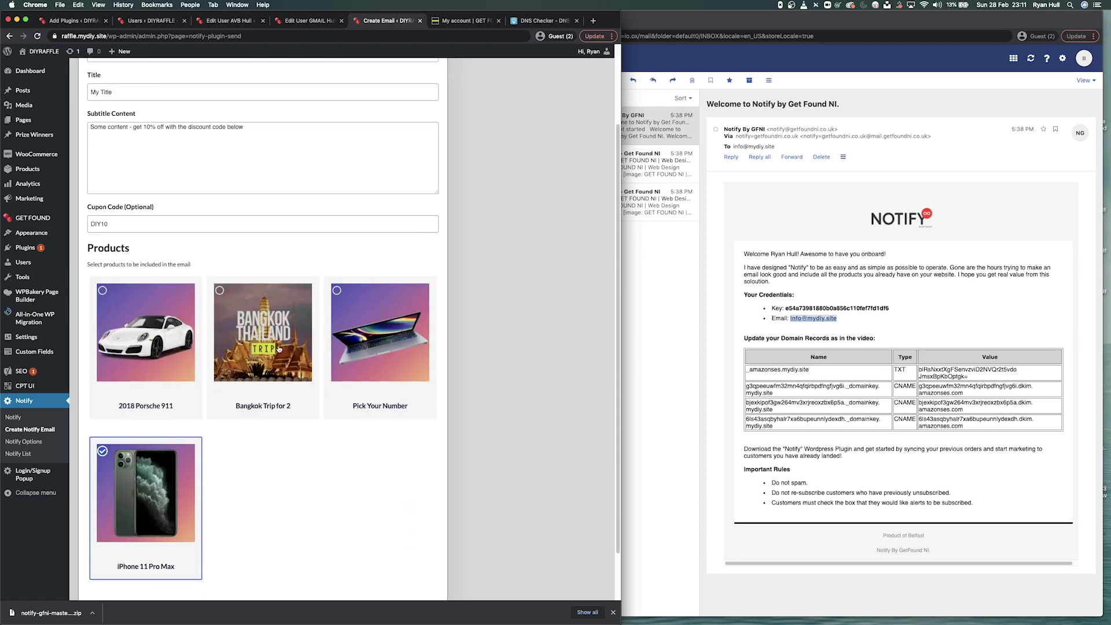
pyautogui.click(428, 558)
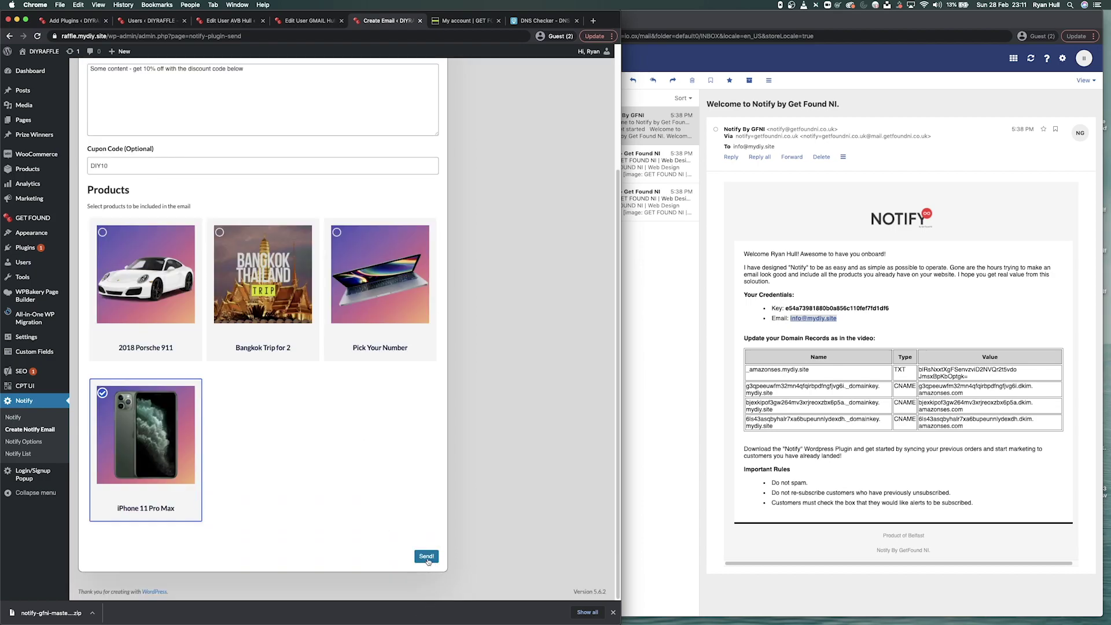
# - Check the campaign-sent confirmation message
pyautogui.moveTo(118, 567); pyautogui.dragTo(259, 566)
pyautogui.click(277, 565)
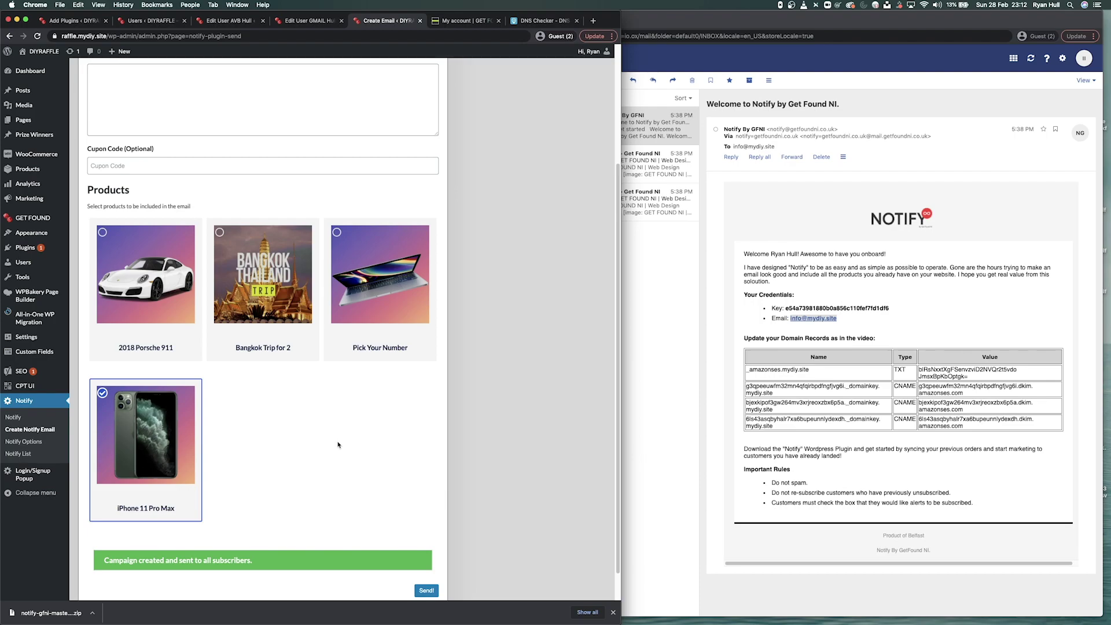
pyautogui.scroll(5, 338, 444)
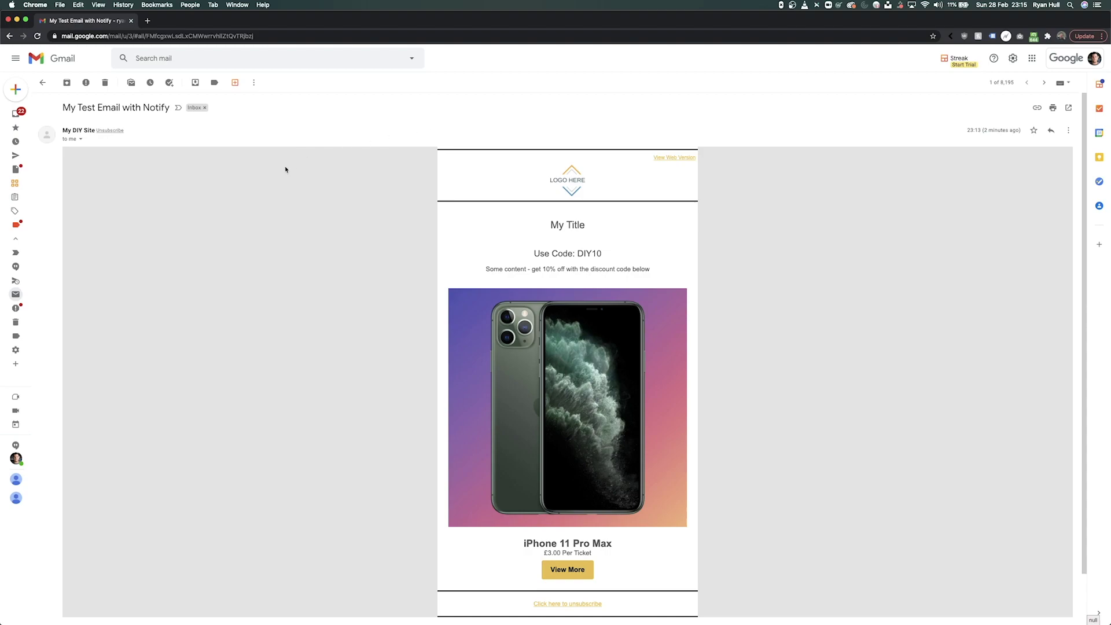
# - Inspect the received email's subject 'My Test Email with Notify' and its sender My DIY Site
pyautogui.moveTo(62, 108); pyautogui.dragTo(168, 109)
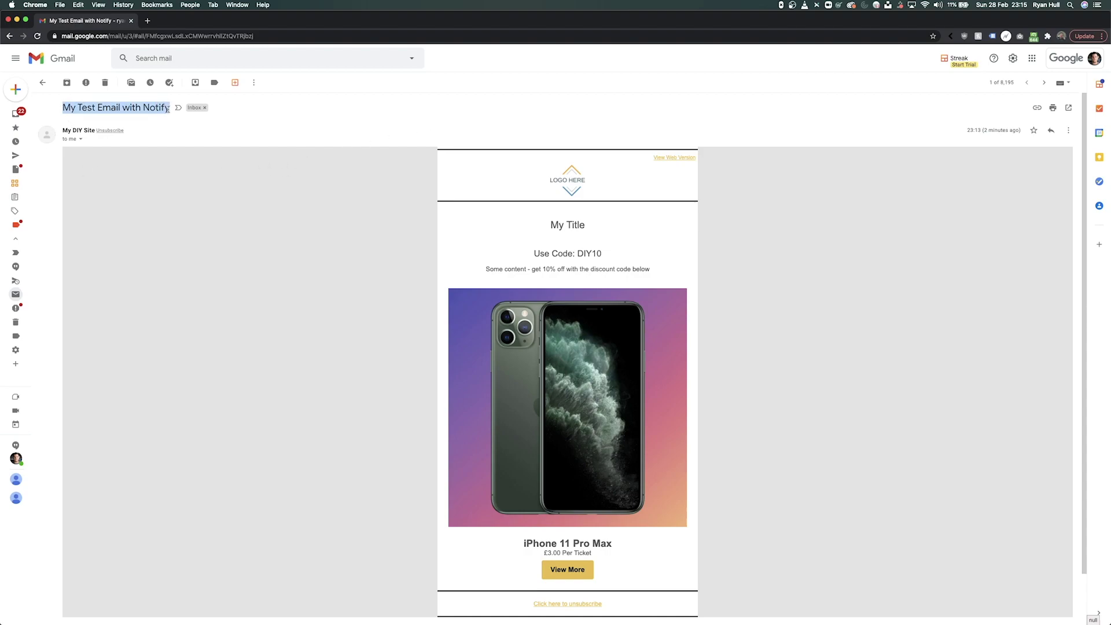
pyautogui.click(100, 109)
pyautogui.moveTo(63, 131); pyautogui.dragTo(162, 153)
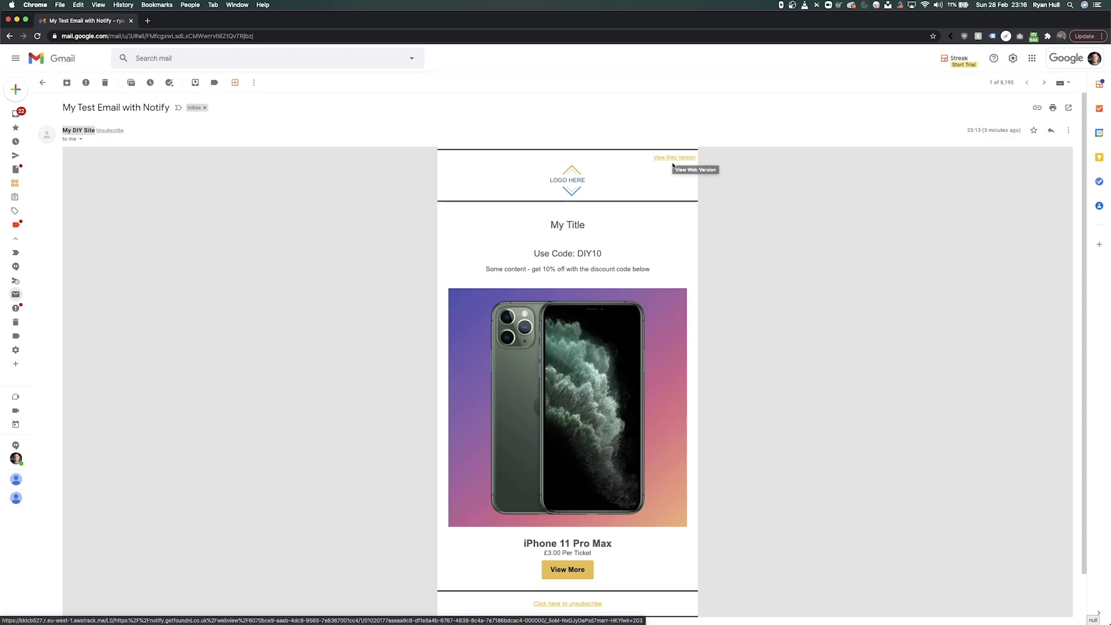
# - Open the email's web version in a new tab, then return to the Gmail tab
pyautogui.click(672, 159)
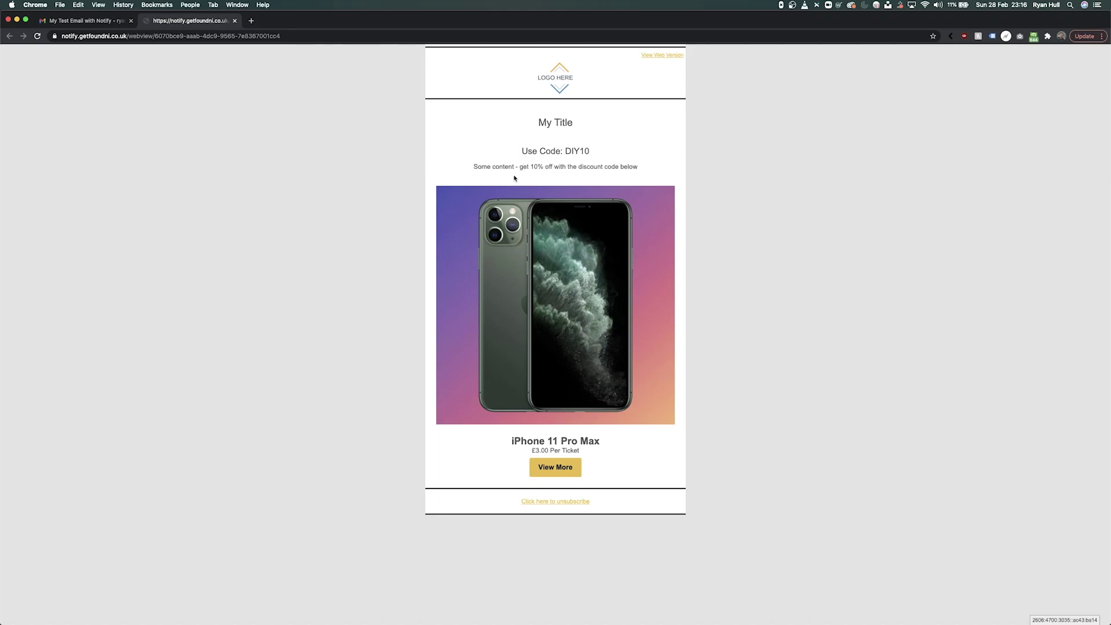
pyautogui.hotkey('ctrl', 'shift', 'Tab')
# - Check the email's 'My Title' heading and the 10%-off subtitle line
pyautogui.scroll(-1, 550, 228)
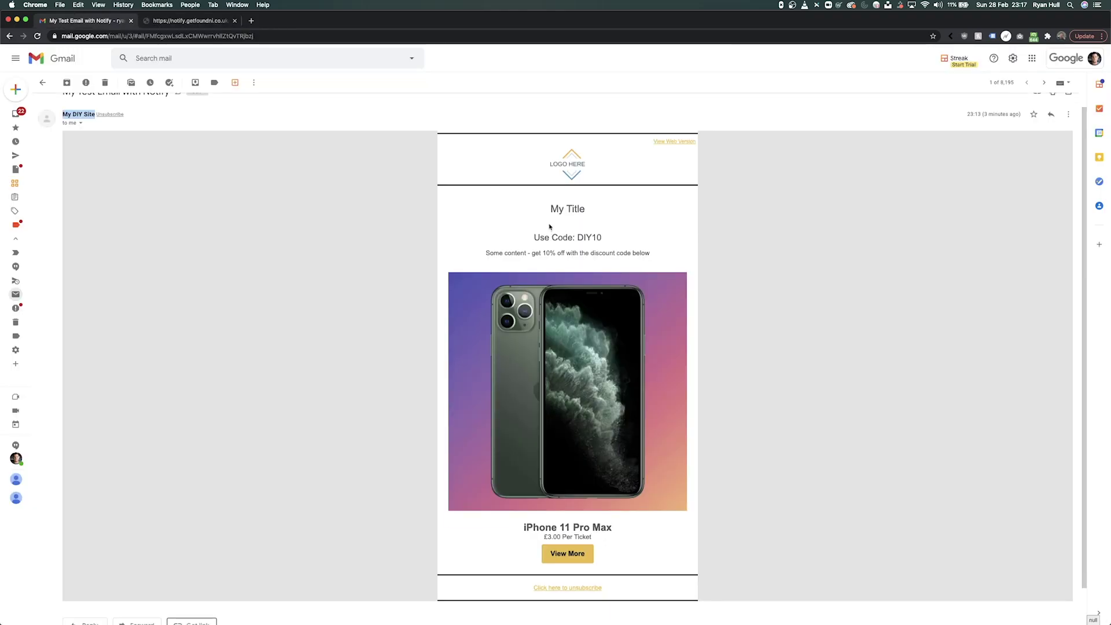
pyautogui.moveTo(551, 206); pyautogui.dragTo(612, 242)
pyautogui.moveTo(488, 253); pyautogui.dragTo(660, 256)
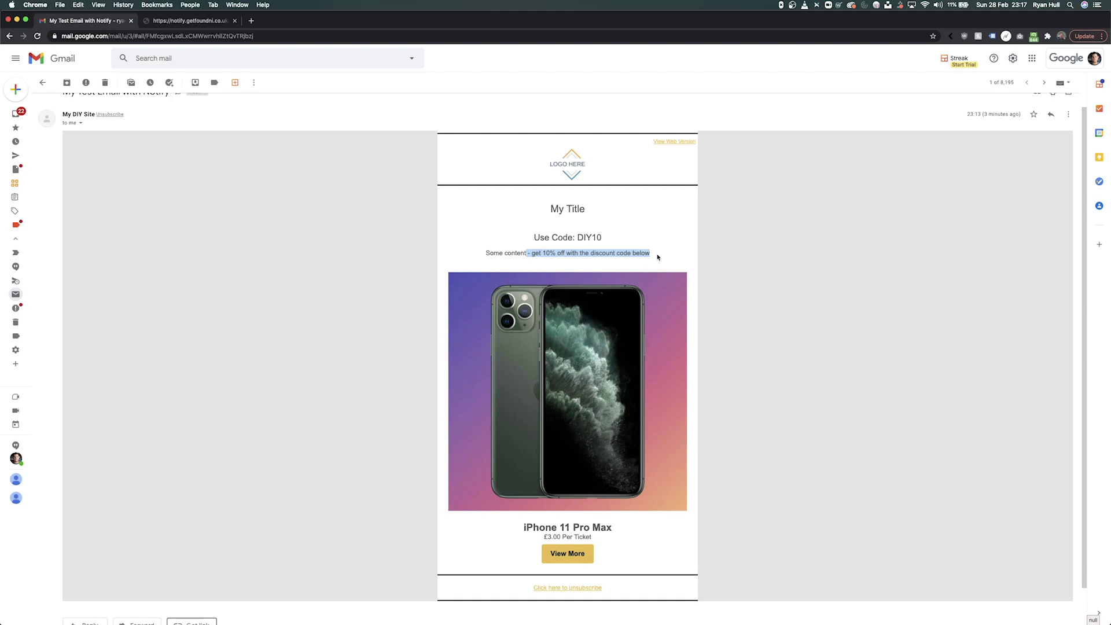
pyautogui.moveTo(657, 257); pyautogui.dragTo(489, 253)
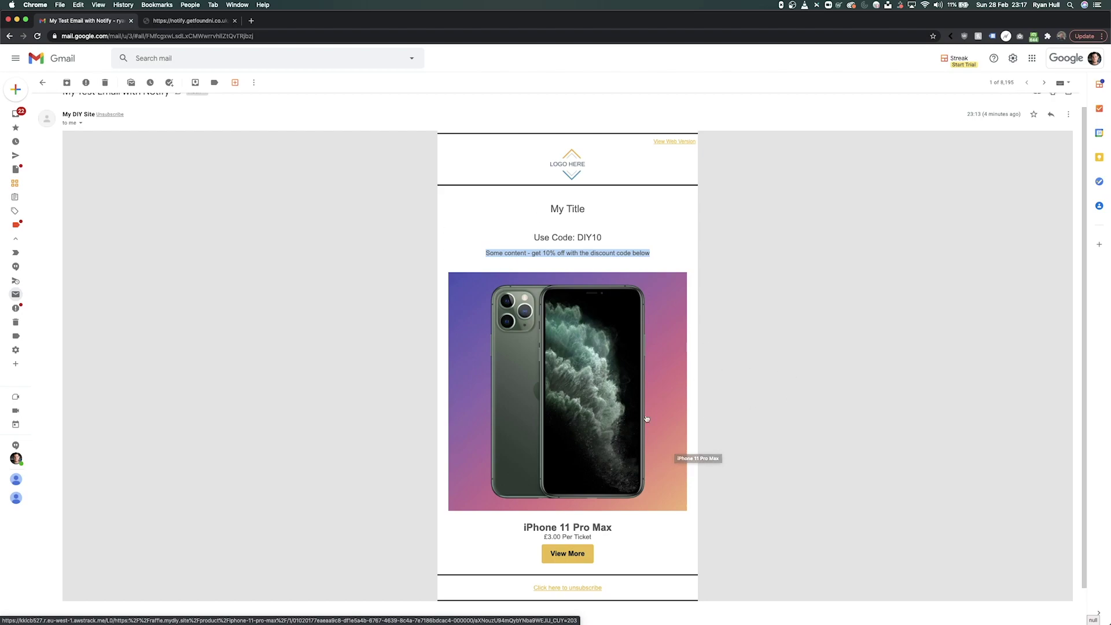
# - Check the £3.00 Per Ticket price, then open the iPhone 11 Pro Max page via View More
pyautogui.scroll(-1, 578, 429)
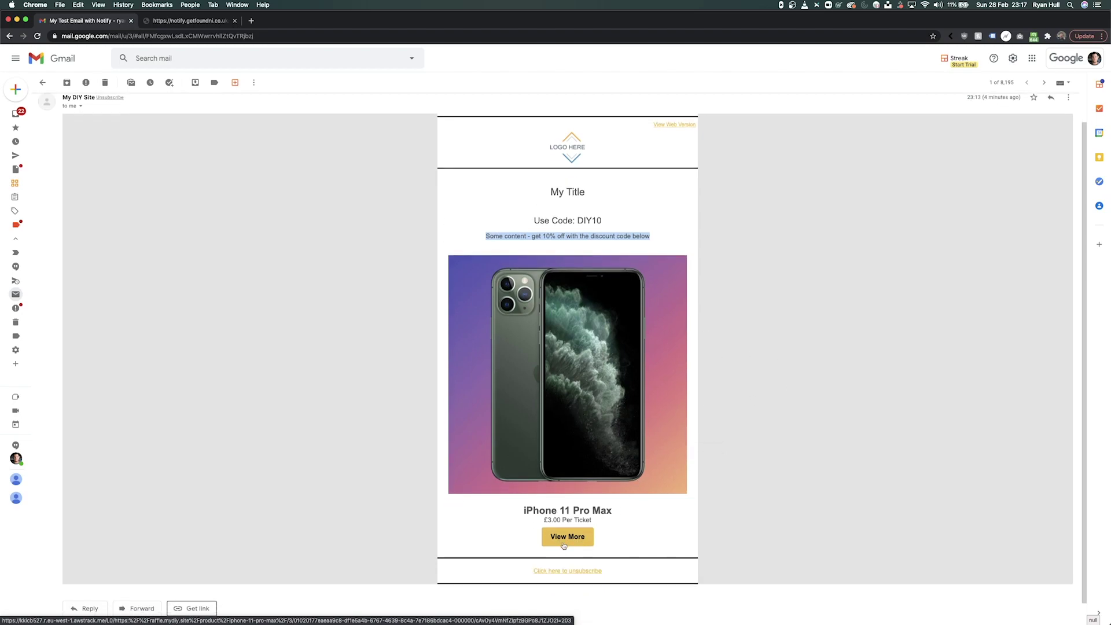
pyautogui.moveTo(544, 519); pyautogui.dragTo(601, 521)
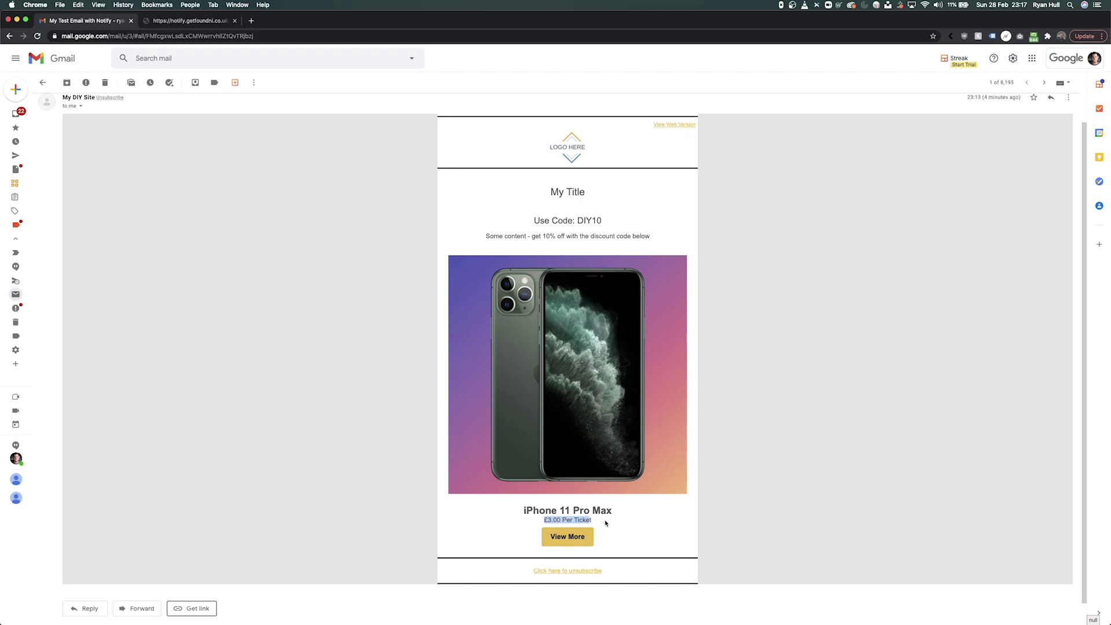
pyautogui.scroll(-1, 532, 439)
pyautogui.scroll(2, 535, 433)
pyautogui.scroll(-3, 537, 438)
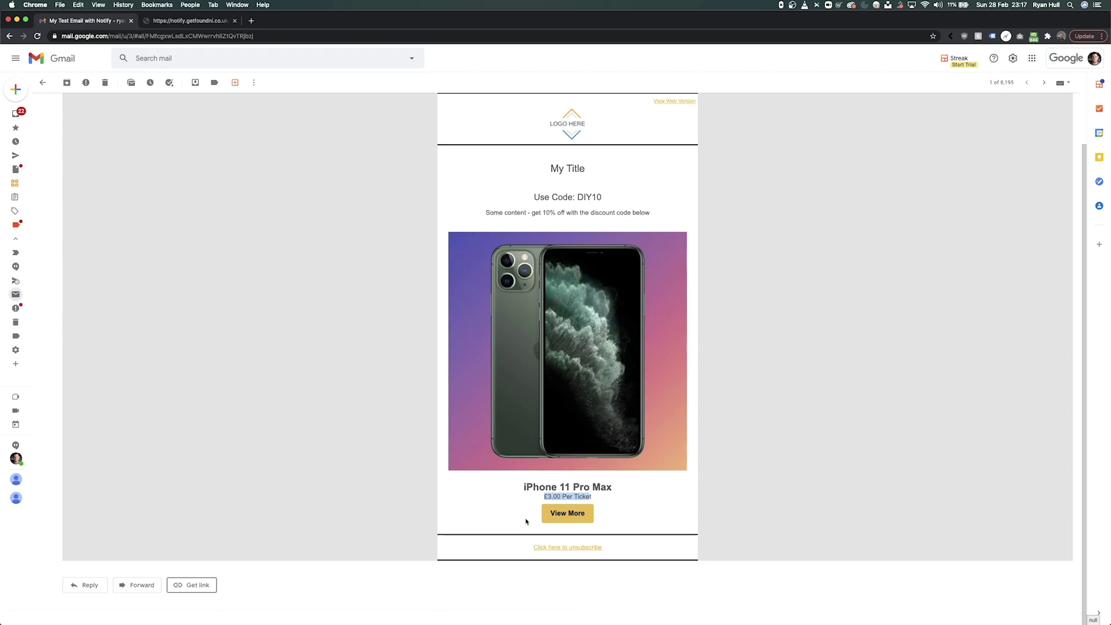
pyautogui.click(555, 514)
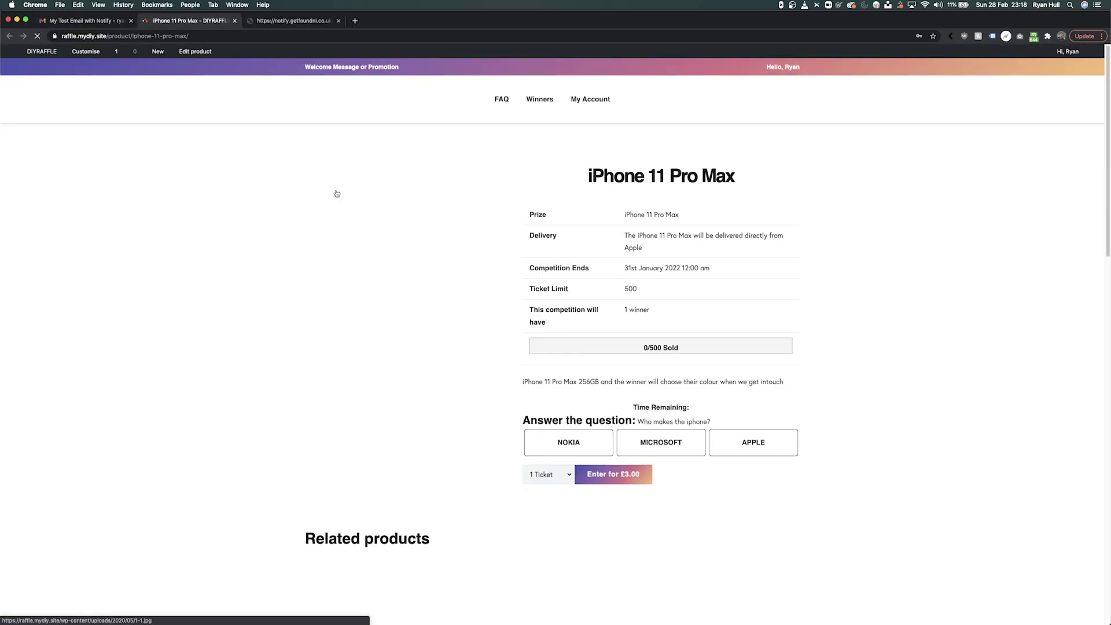